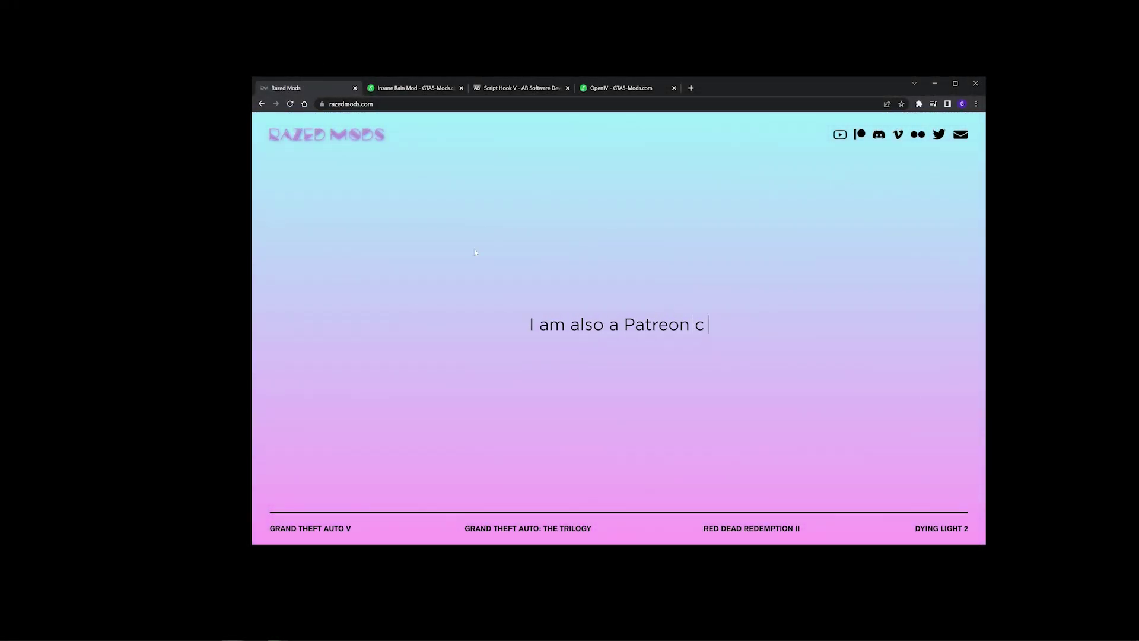
Look over the open Insane Rain Mod, Script Hook V and OpenIV download tabs
left_click(422, 89)
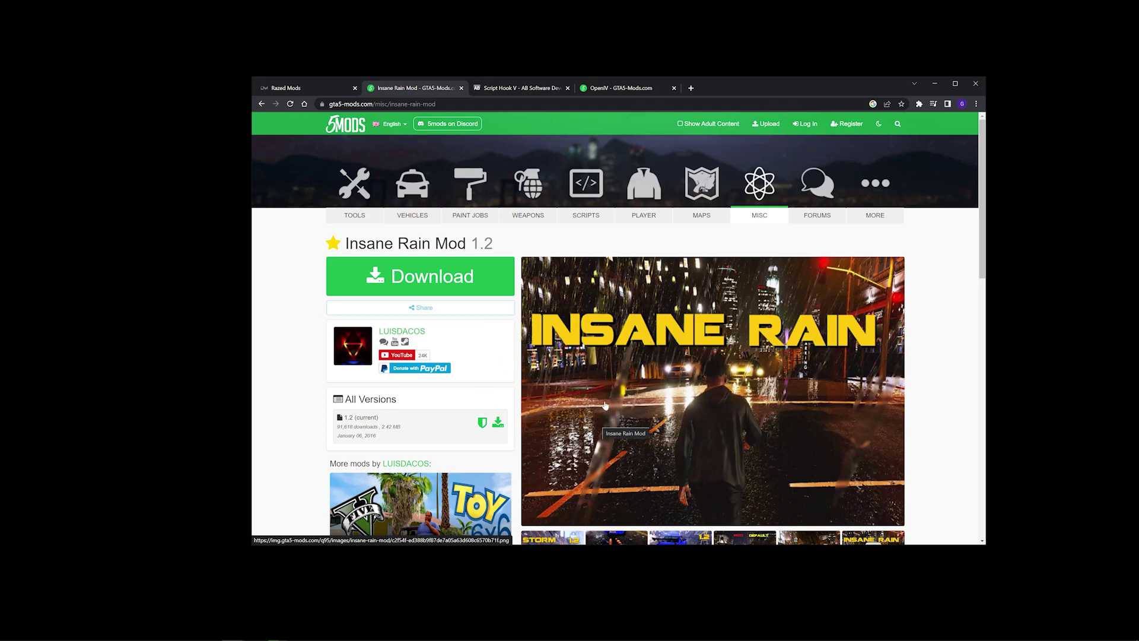
left_click(517, 87)
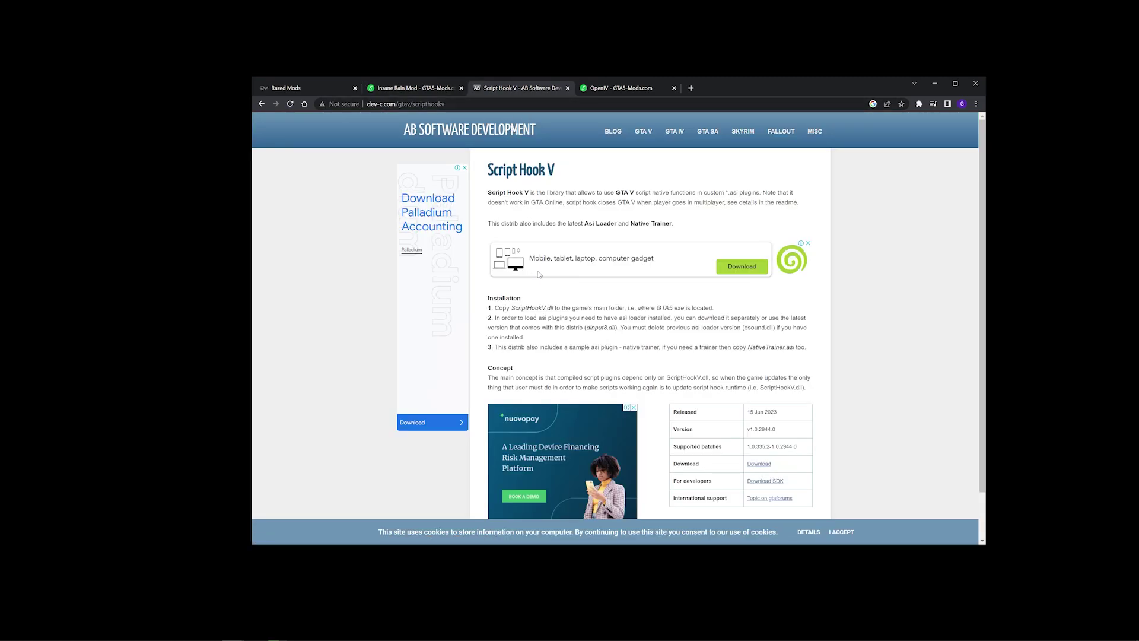
left_click(623, 89)
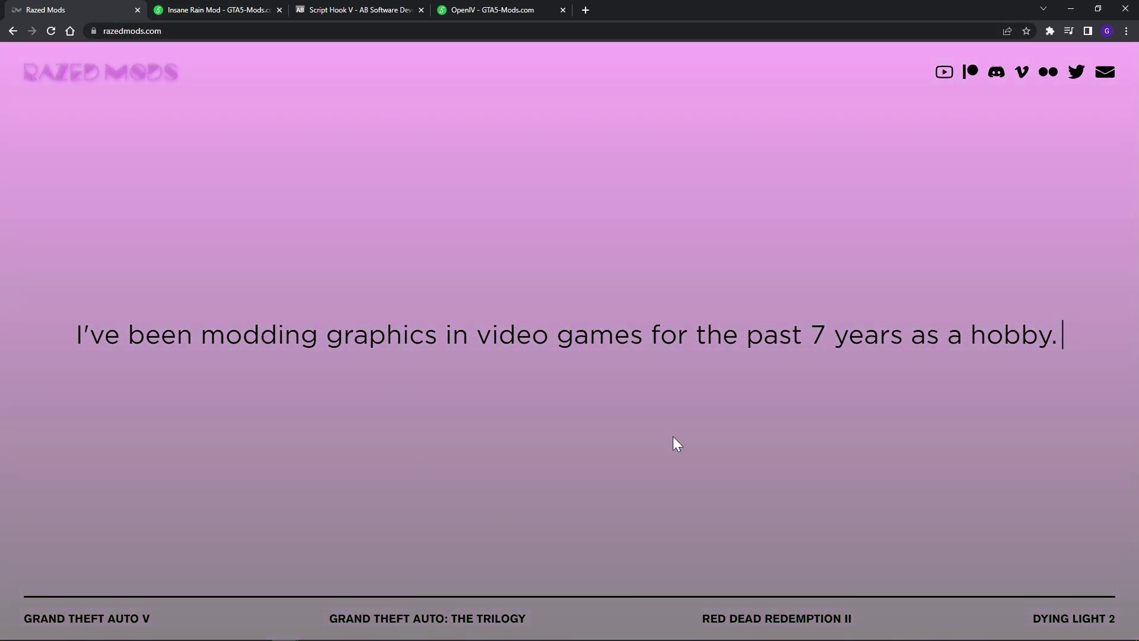
From the Grand Theft Auto V mods section, open the 8.50 GB NaturalVision Evolved download page
mouse_move(121, 620)
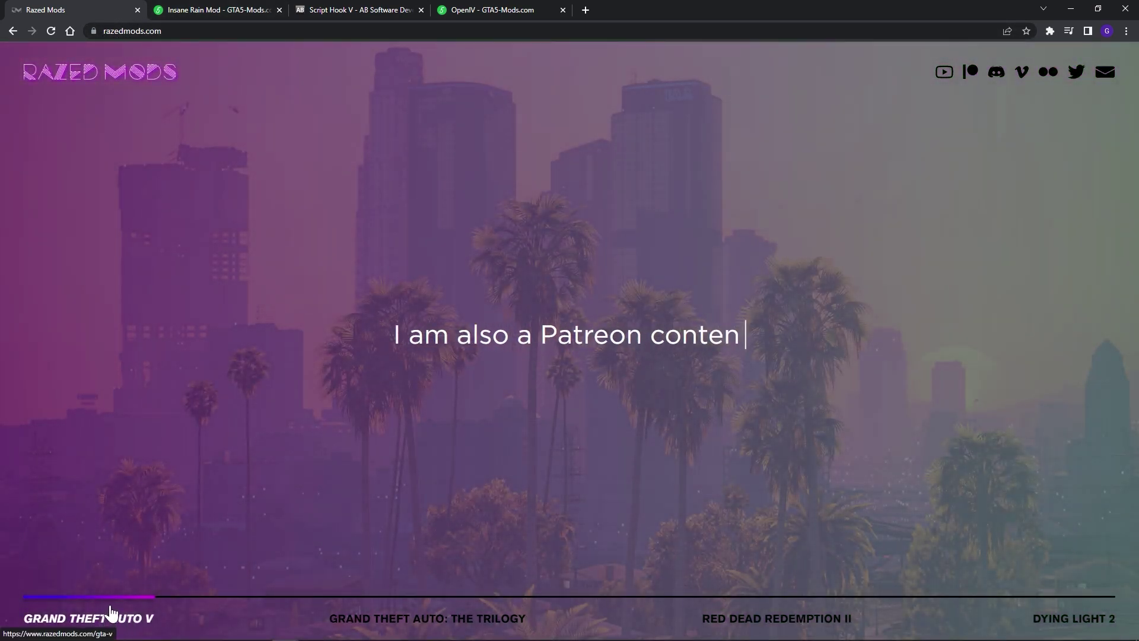
left_click(117, 620)
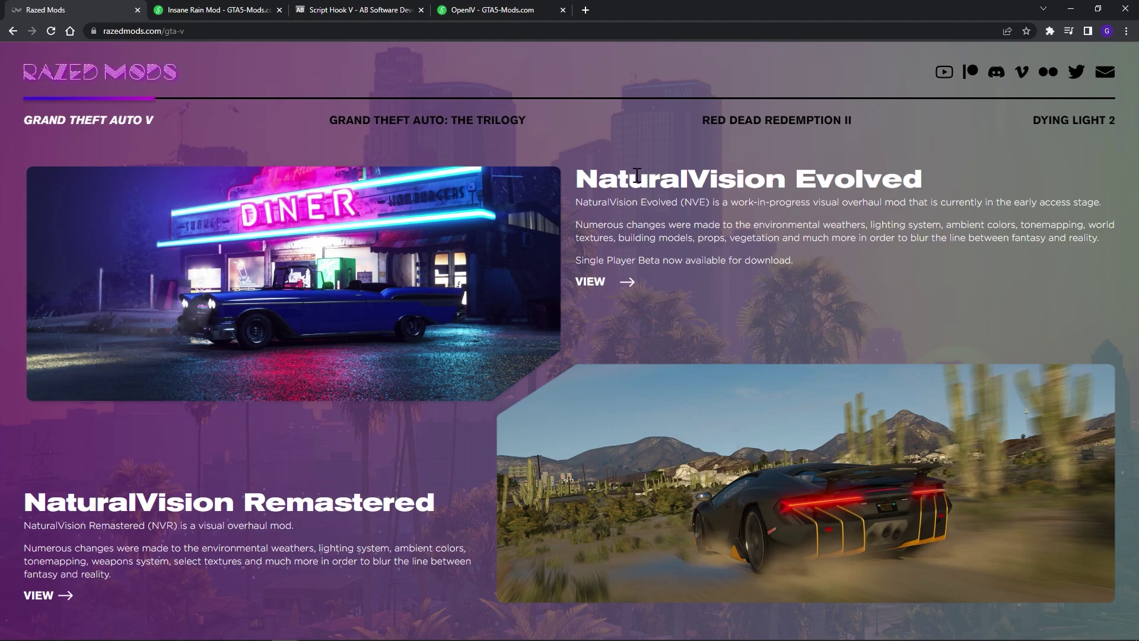
left_click_drag(628, 180, 895, 185)
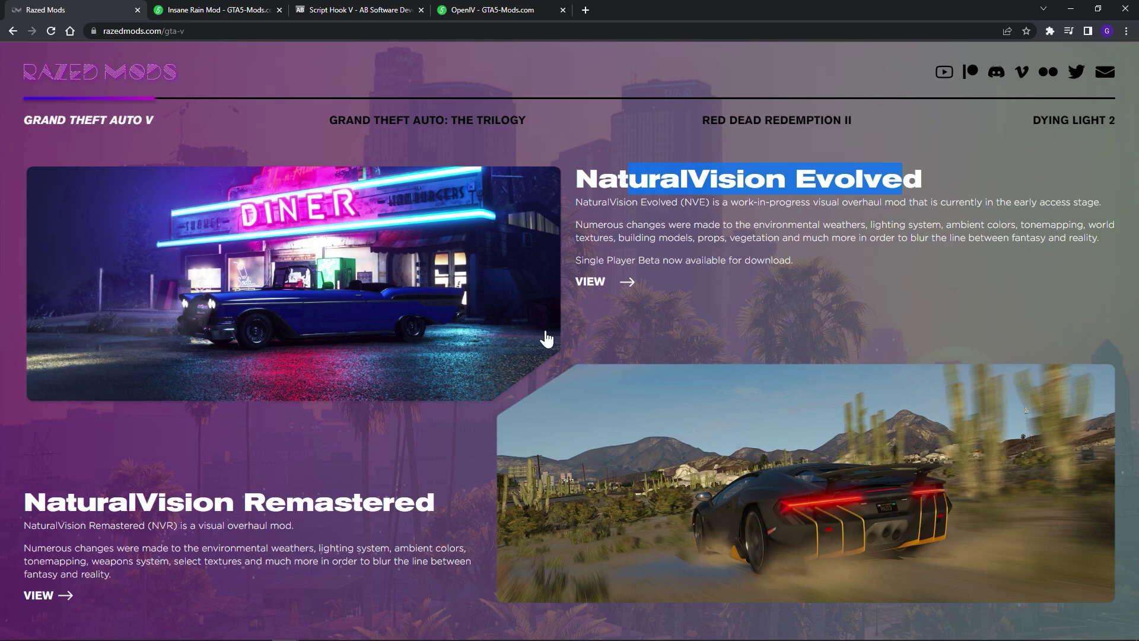
left_click(594, 285)
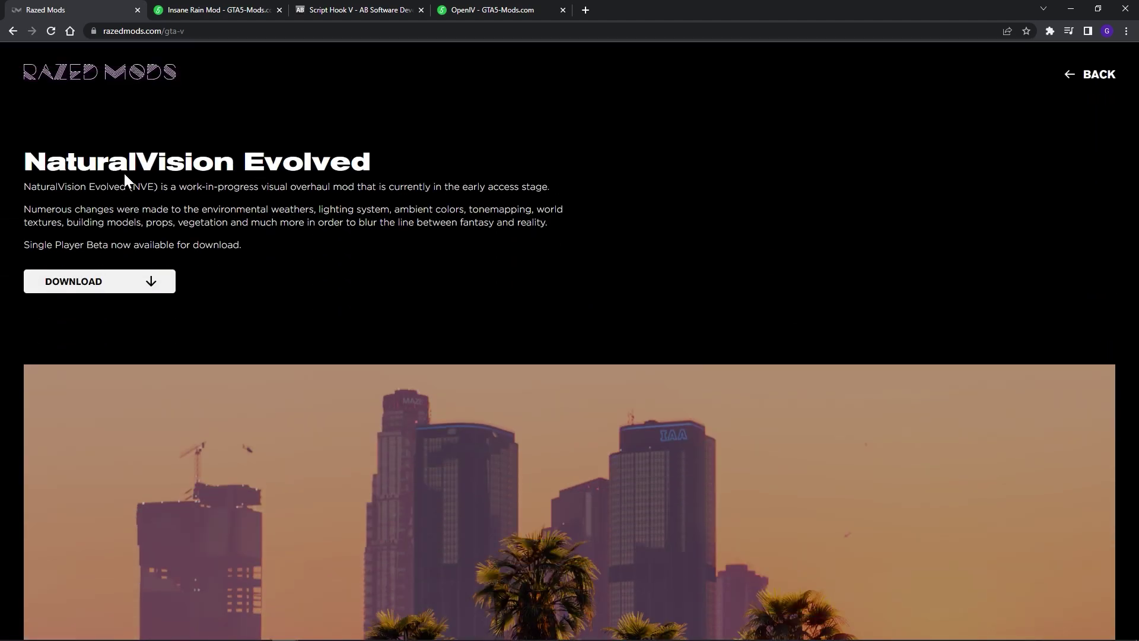
left_click(117, 290)
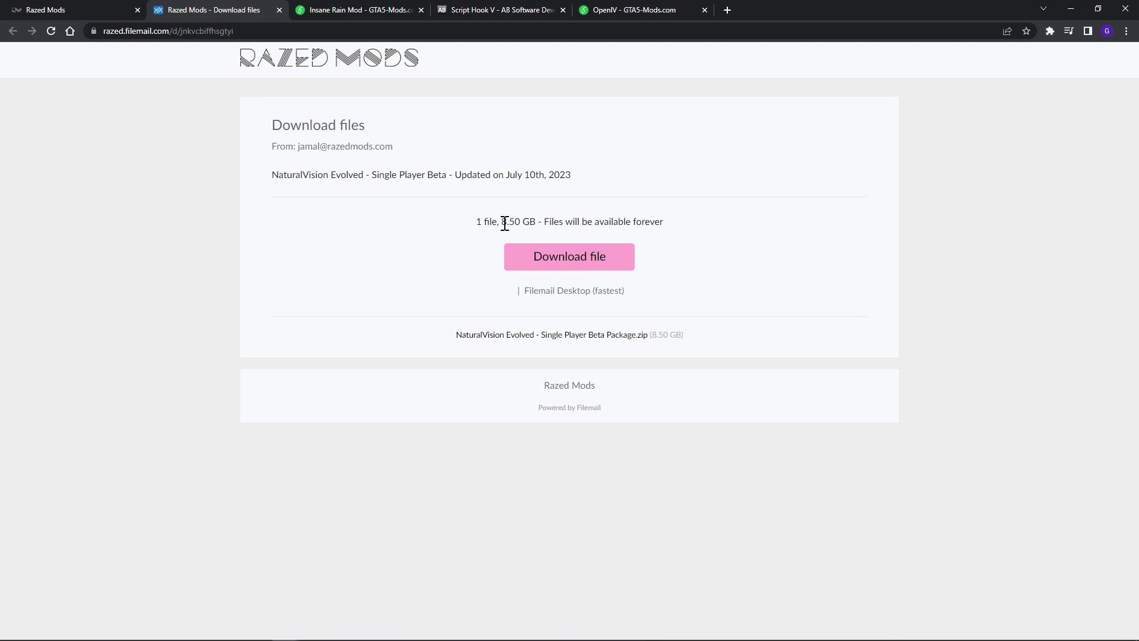
left_click_drag(504, 223, 527, 223)
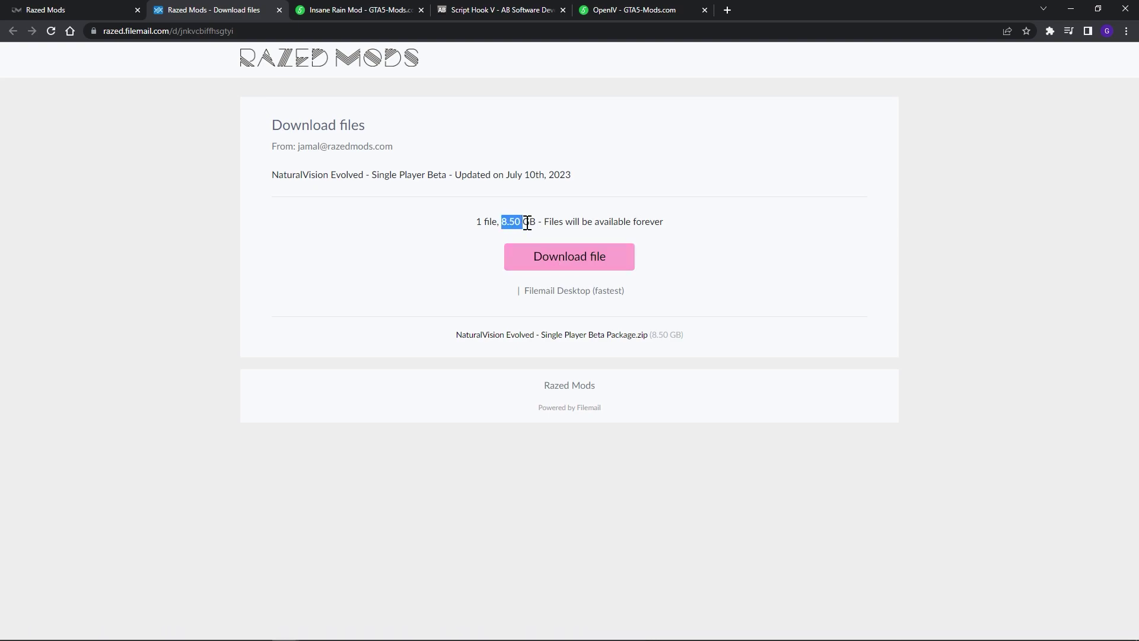
Close the NaturalVision Filemail tab and return to the Script Hook V page
left_click(280, 10)
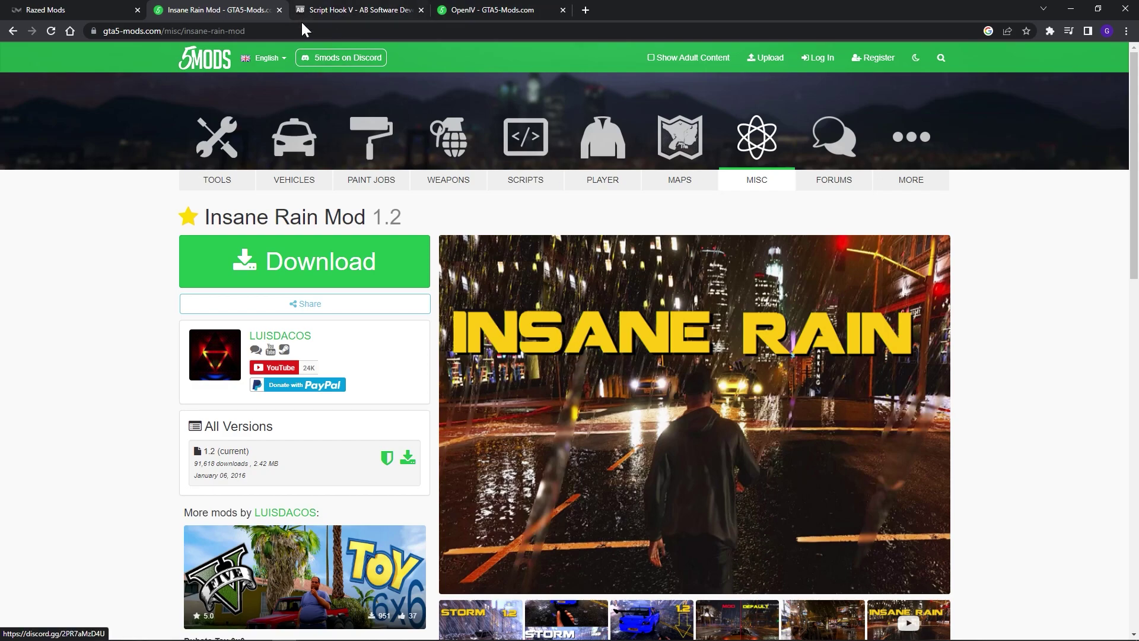
left_click(363, 11)
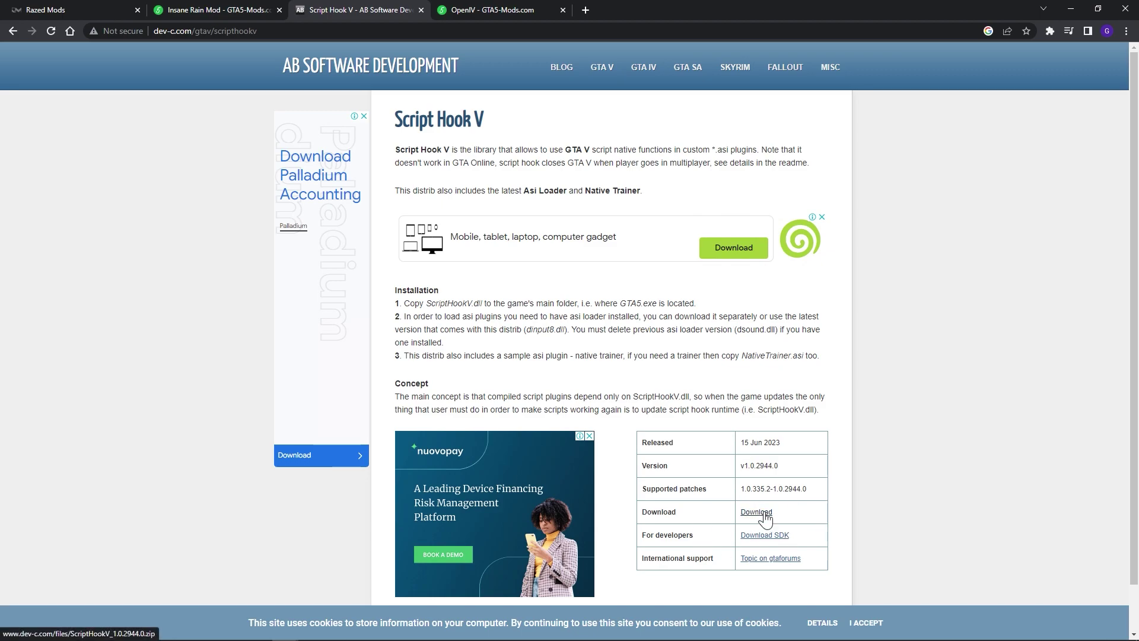
Download the ScriptHookV 1.0.2944.0 zip and the OpenIV 4.1 installer, ovisetup.exe
left_click(755, 512)
scroll(730, 445, "down", 1)
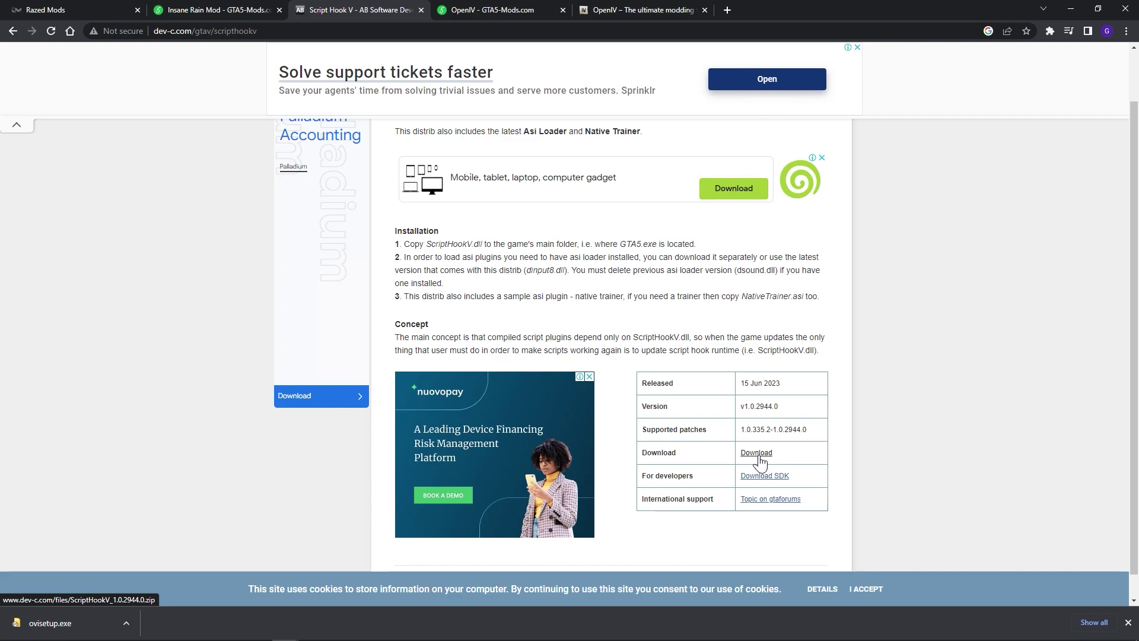
left_click(759, 456)
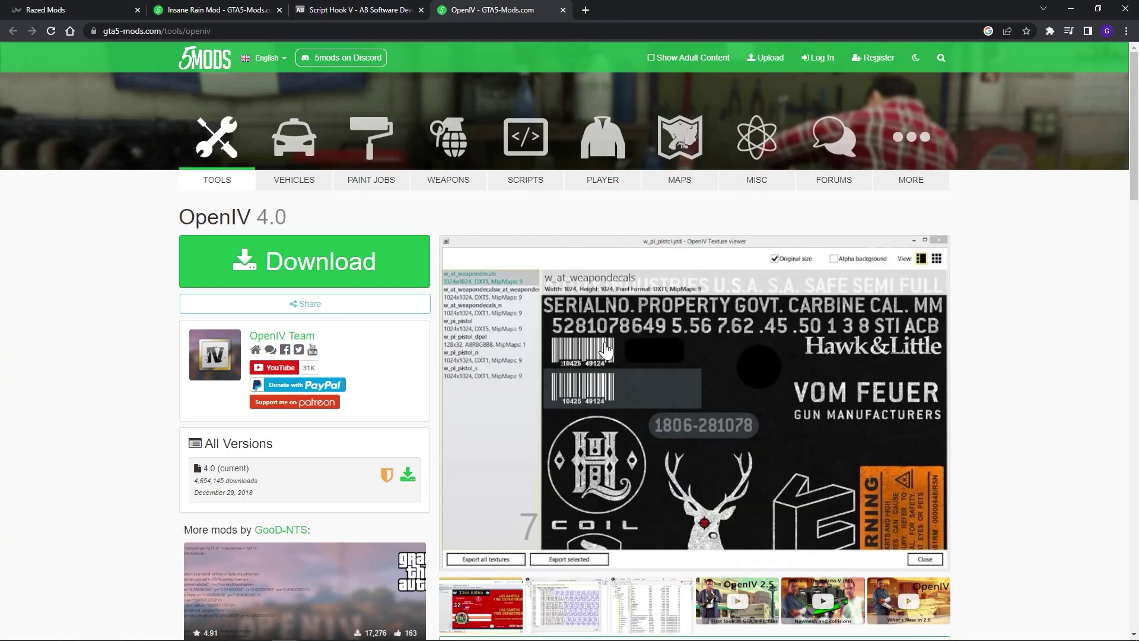
left_click(334, 274)
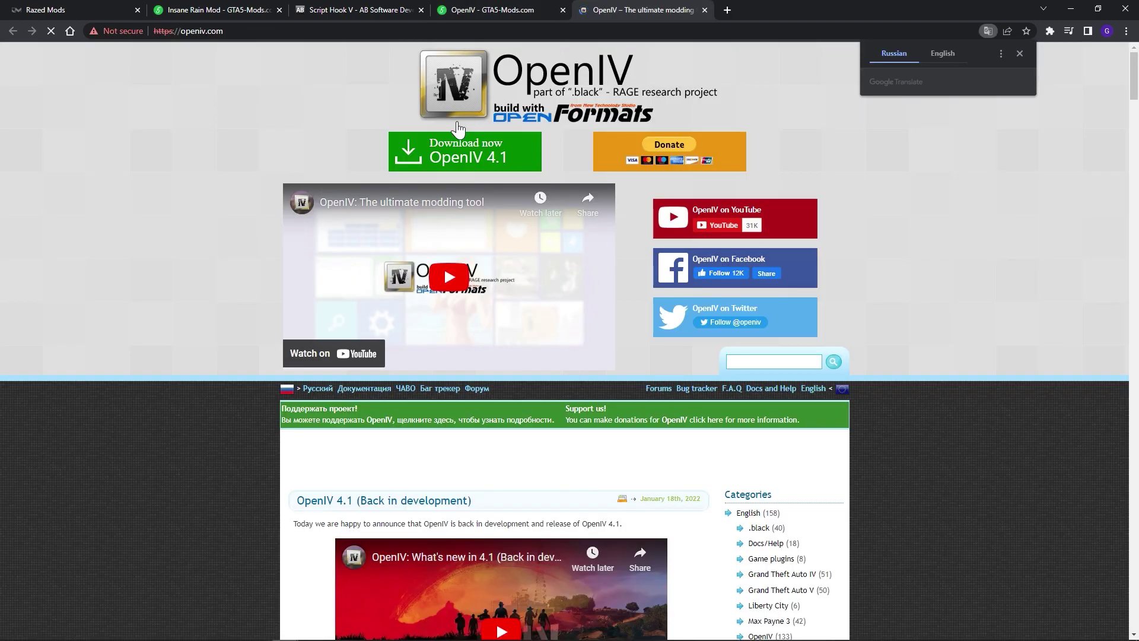
left_click(468, 161)
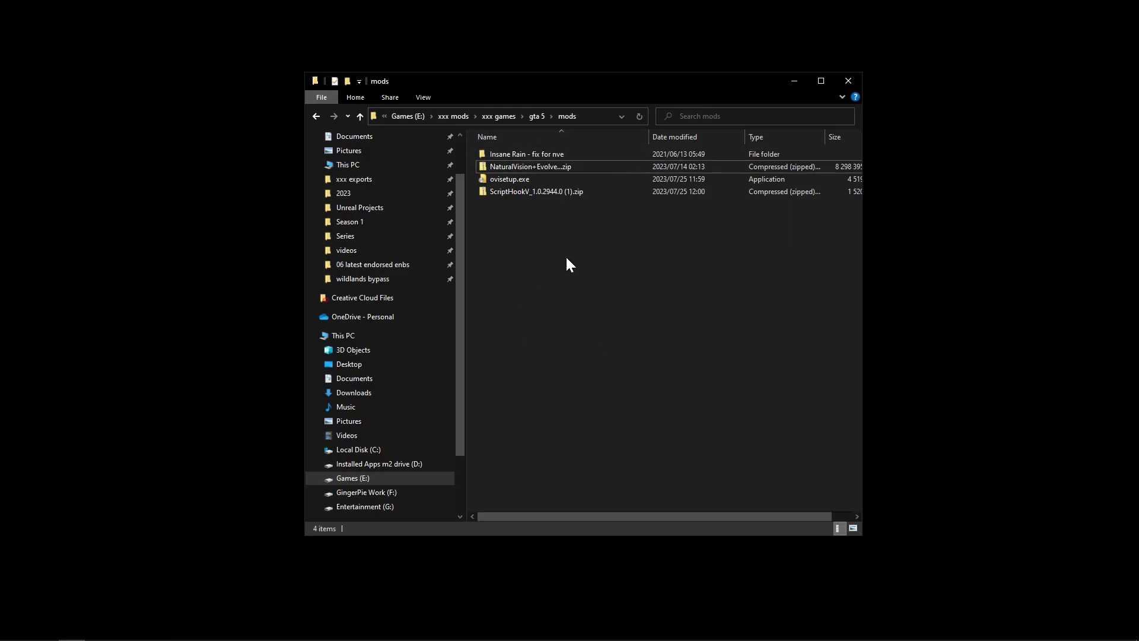
Run ovisetup.exe in English, accept the licence and choose installing on this computer
left_click_drag(538, 204, 515, 170)
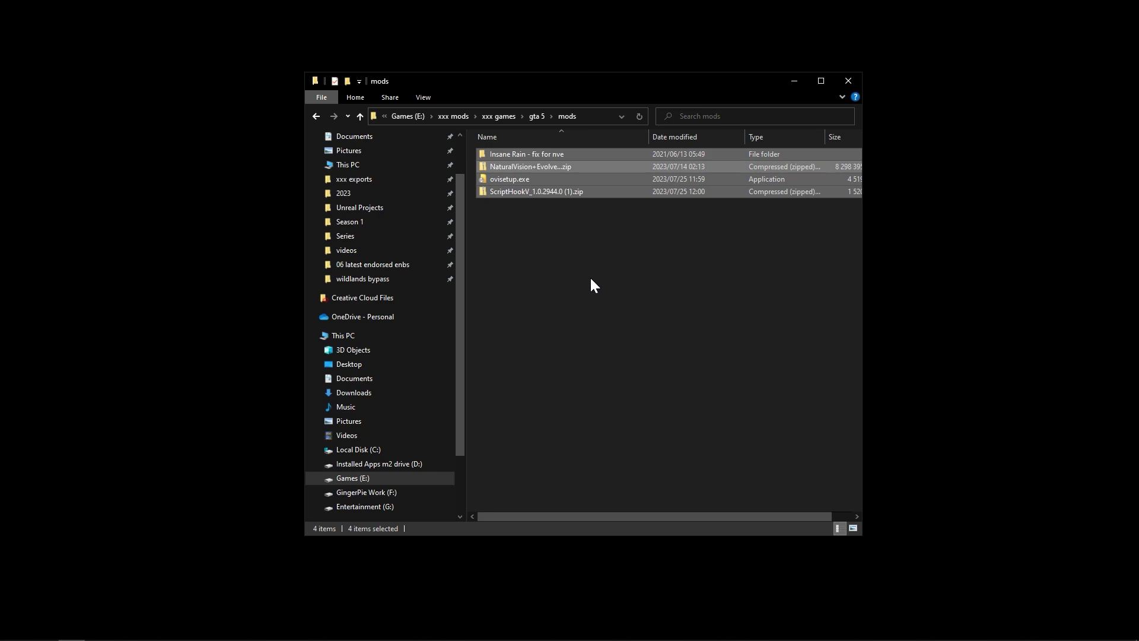
left_click(558, 231)
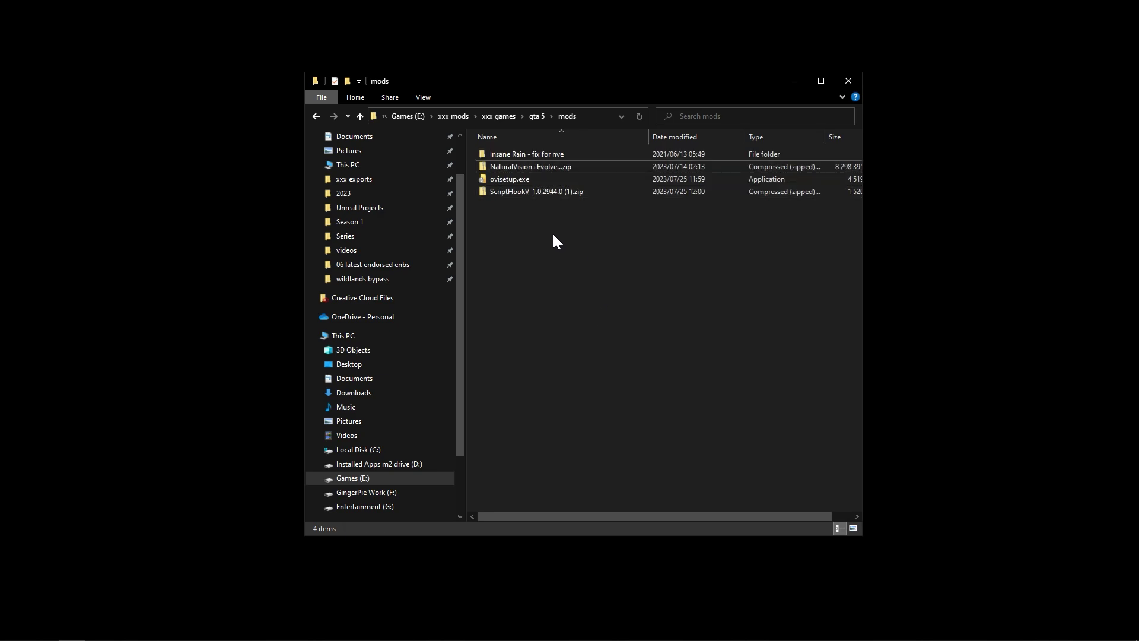
double_click(515, 178)
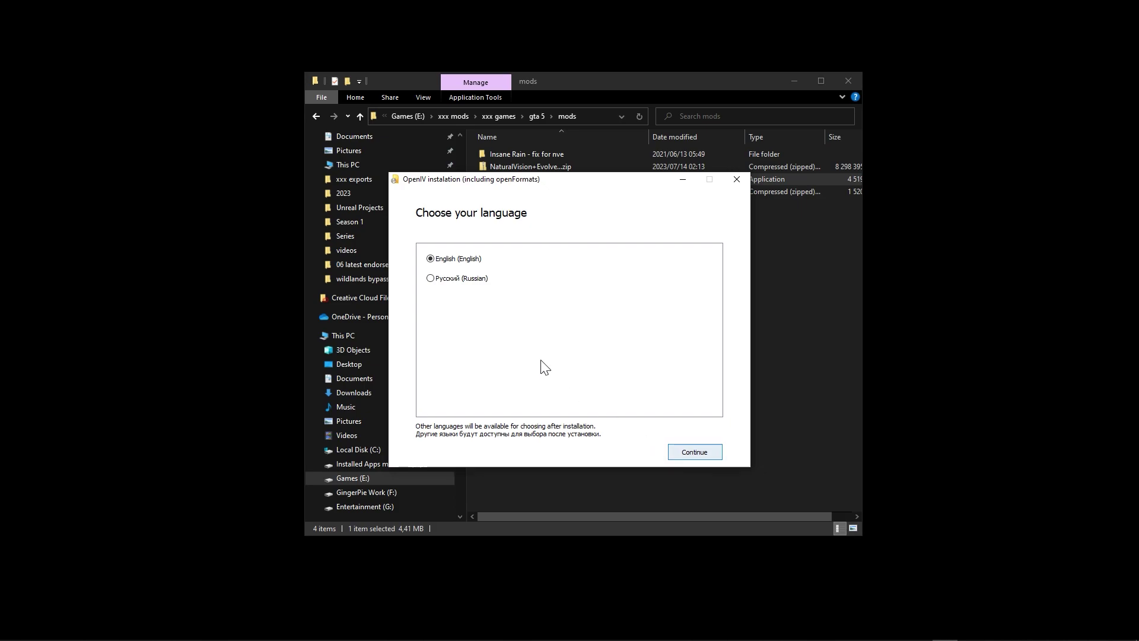
left_click(694, 452)
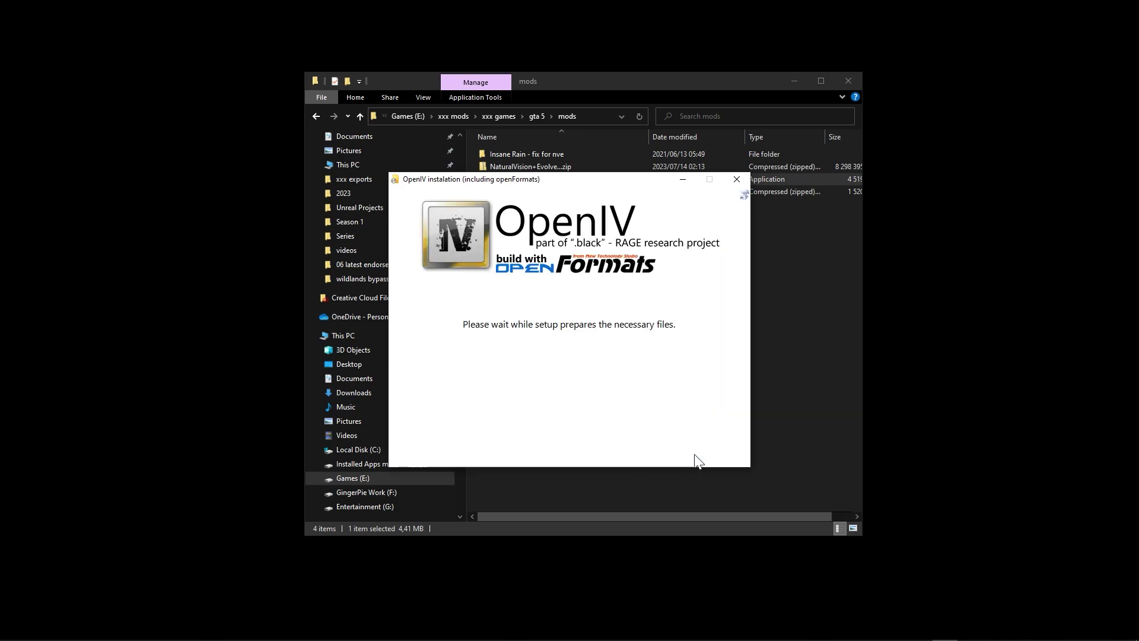
left_click(482, 443)
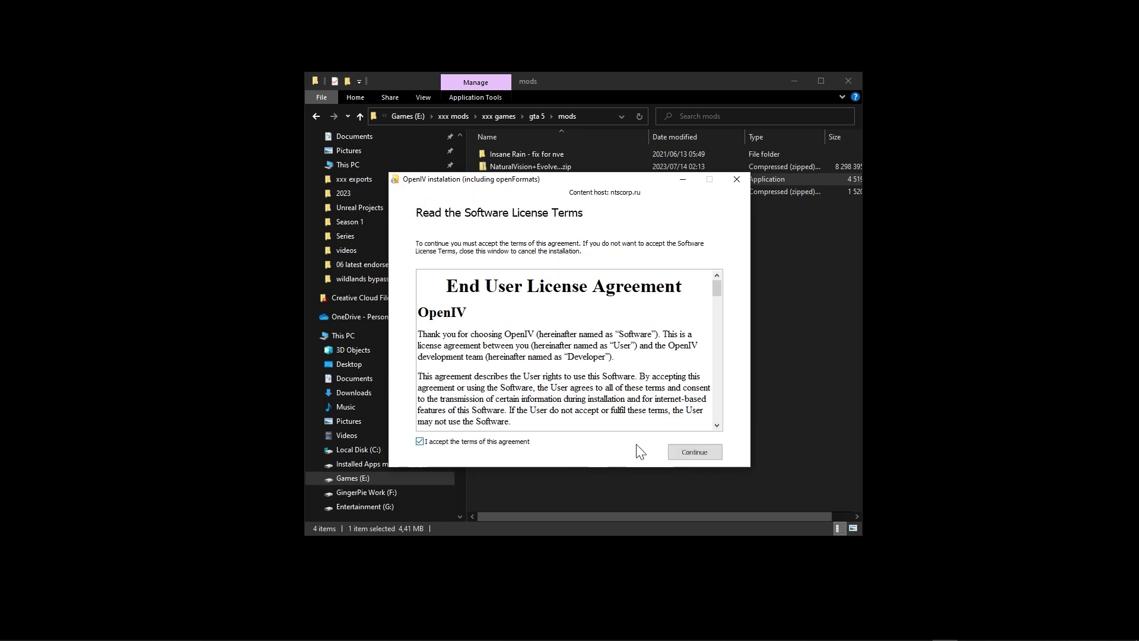
left_click(695, 453)
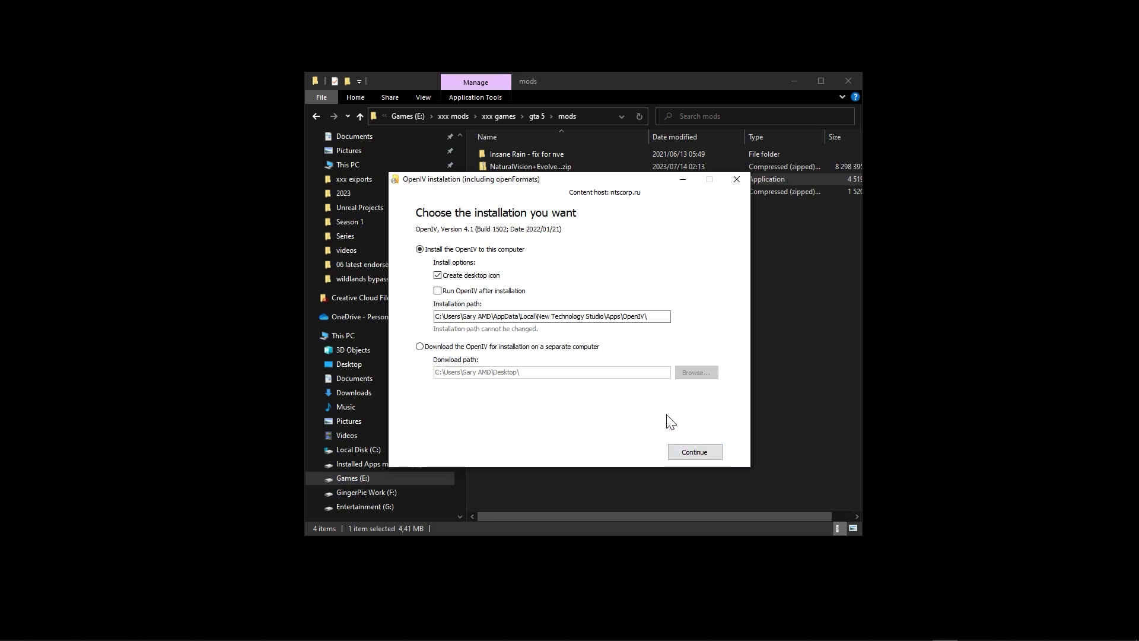
left_click(618, 166)
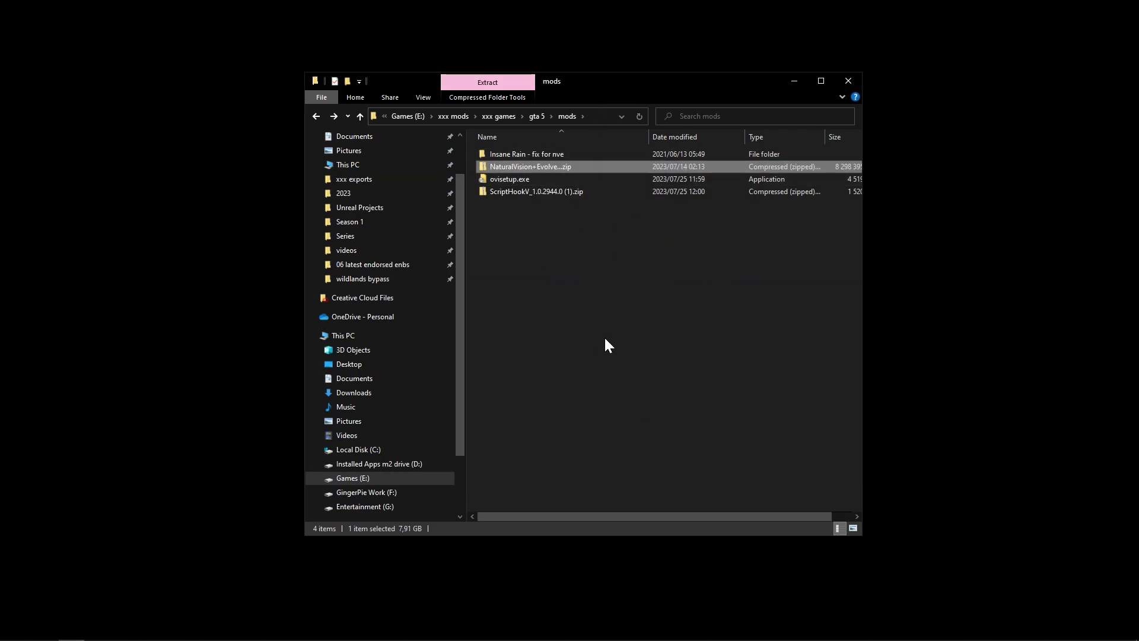
Open a second Explorer window showing the E:\EpicLibrary\GTAV game folder
left_click(325, 95)
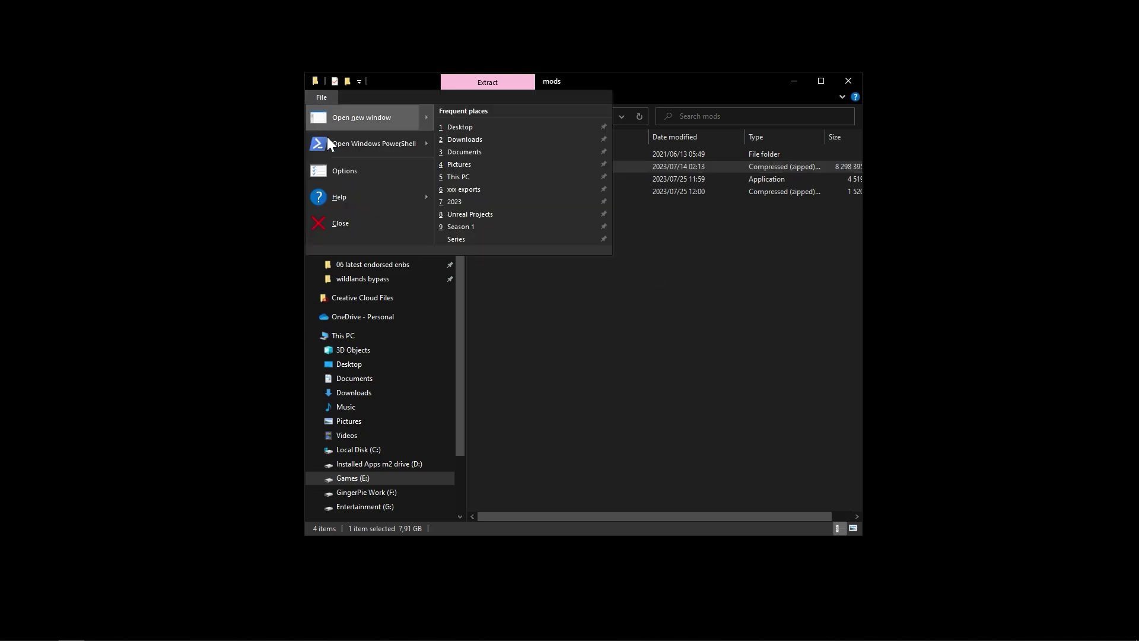
left_click(344, 124)
left_click_drag(629, 104, 846, 117)
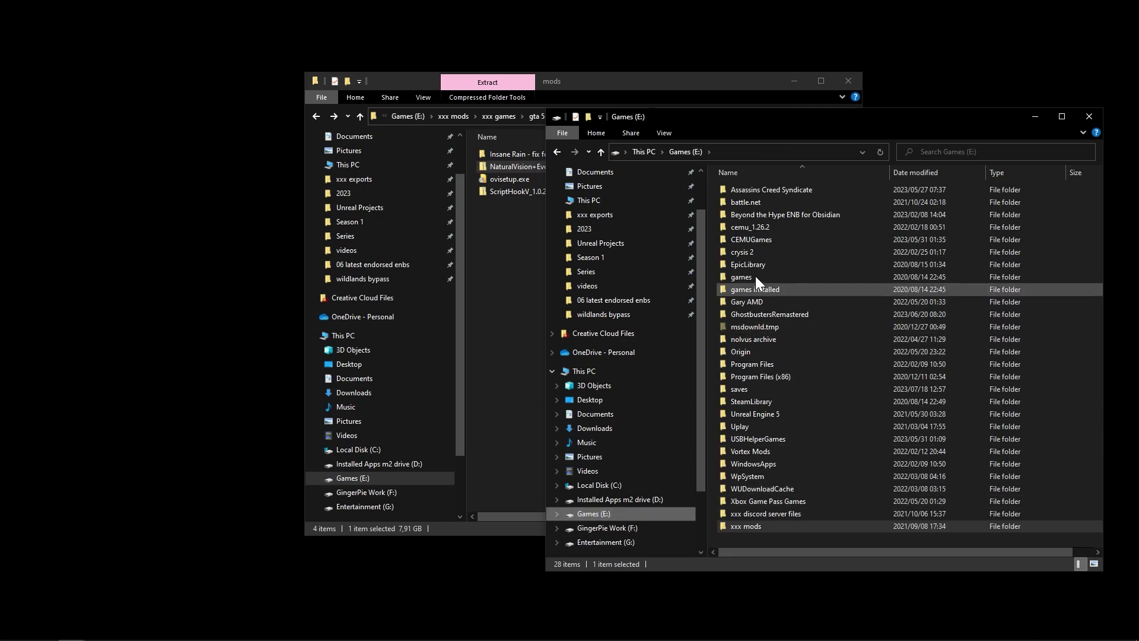
double_click(766, 263)
double_click(750, 192)
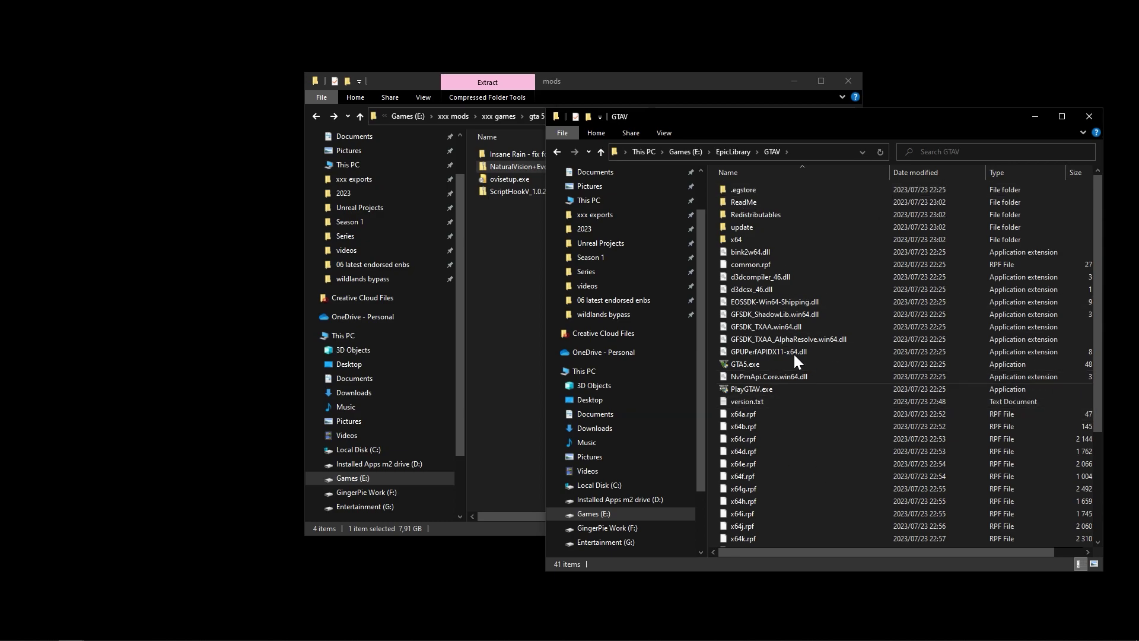
left_click(749, 366)
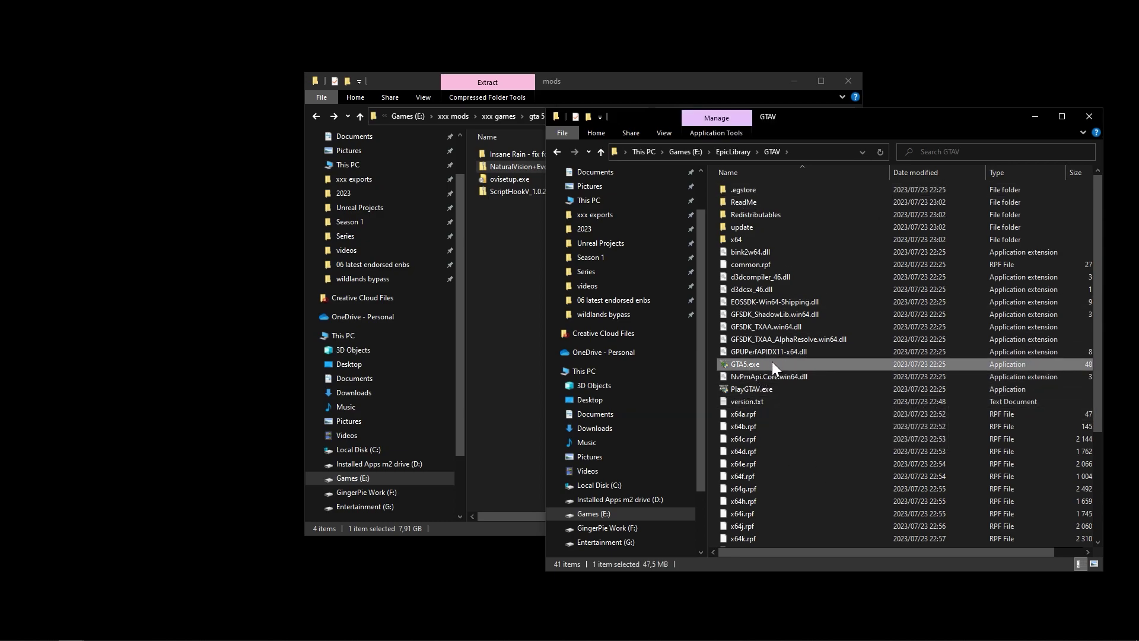
Copy dinput8.dll and ScriptHookV.dll from the ScriptHookV zip's bin folder into GTAV, leaving out NativeTrainer.asi
left_click_drag(643, 87, 421, 129)
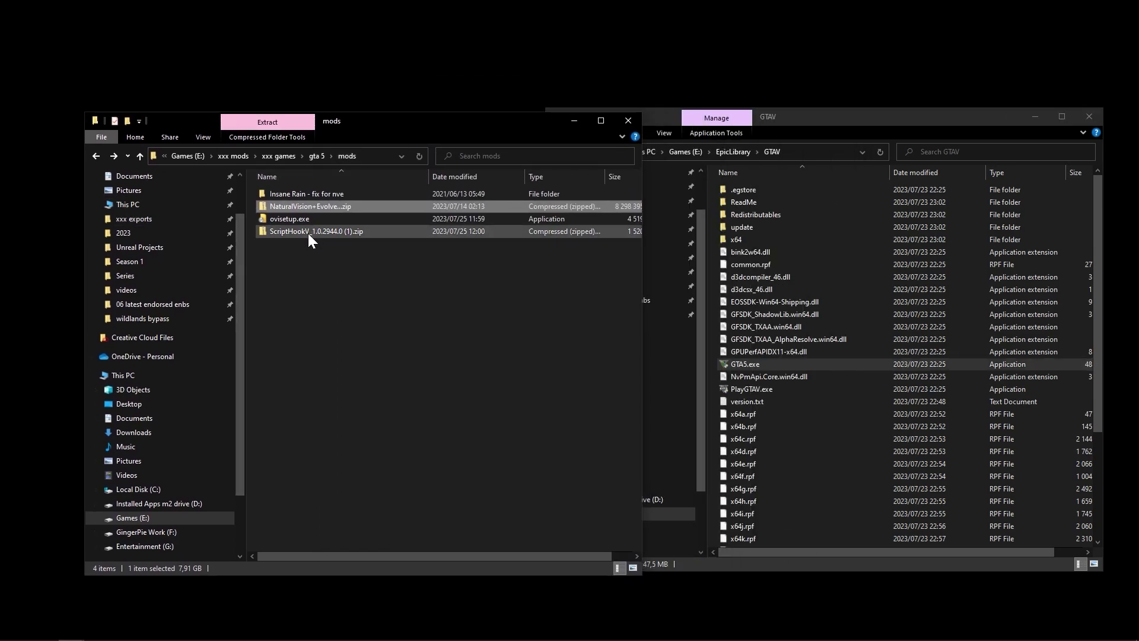
double_click(308, 233)
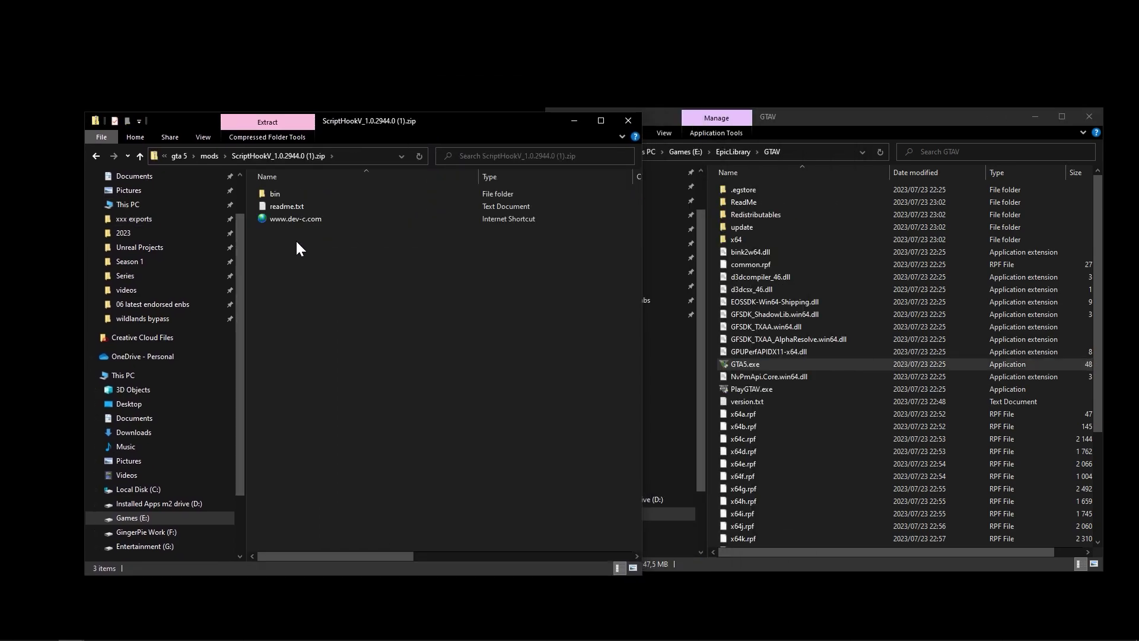
double_click(272, 191)
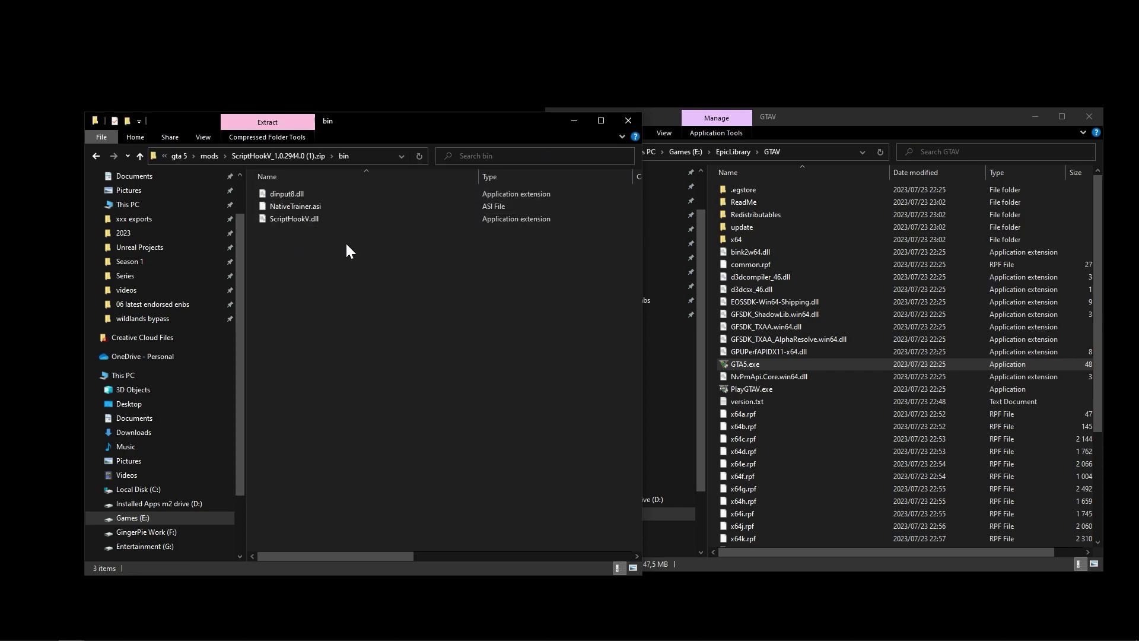
left_click_drag(347, 259, 255, 185)
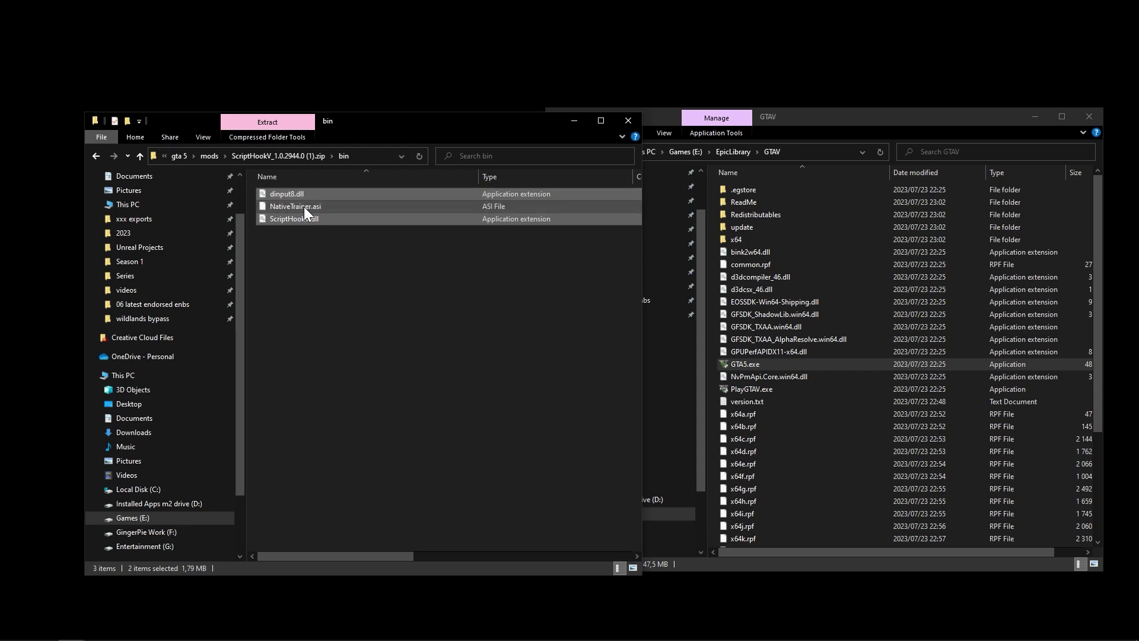
left_click(304, 207, "ctrl")
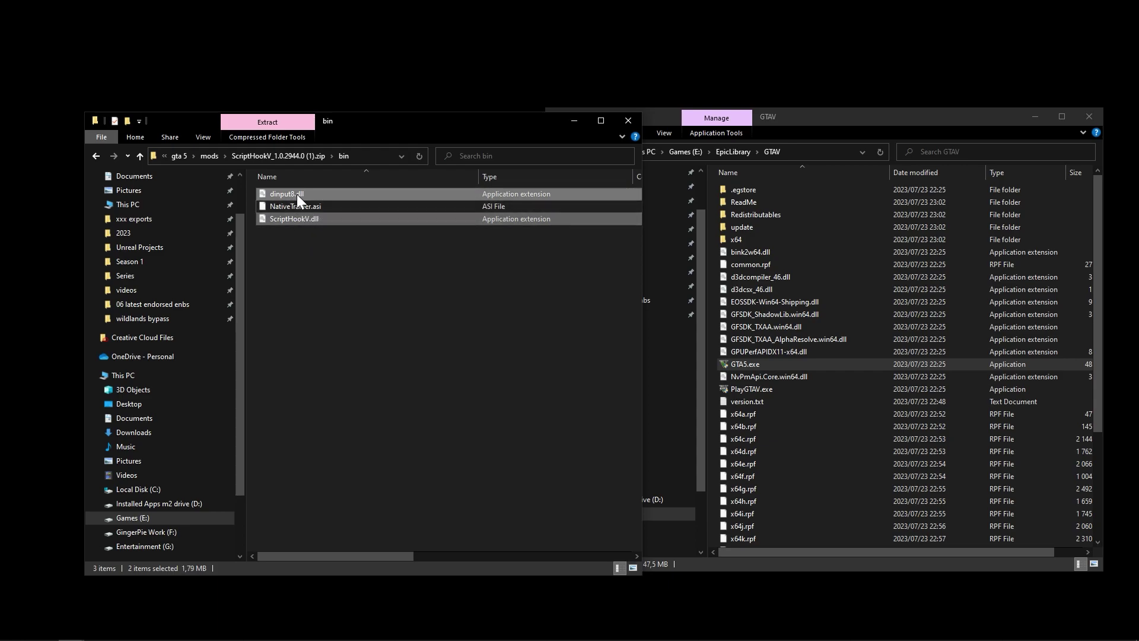
left_click_drag(297, 194, 867, 451)
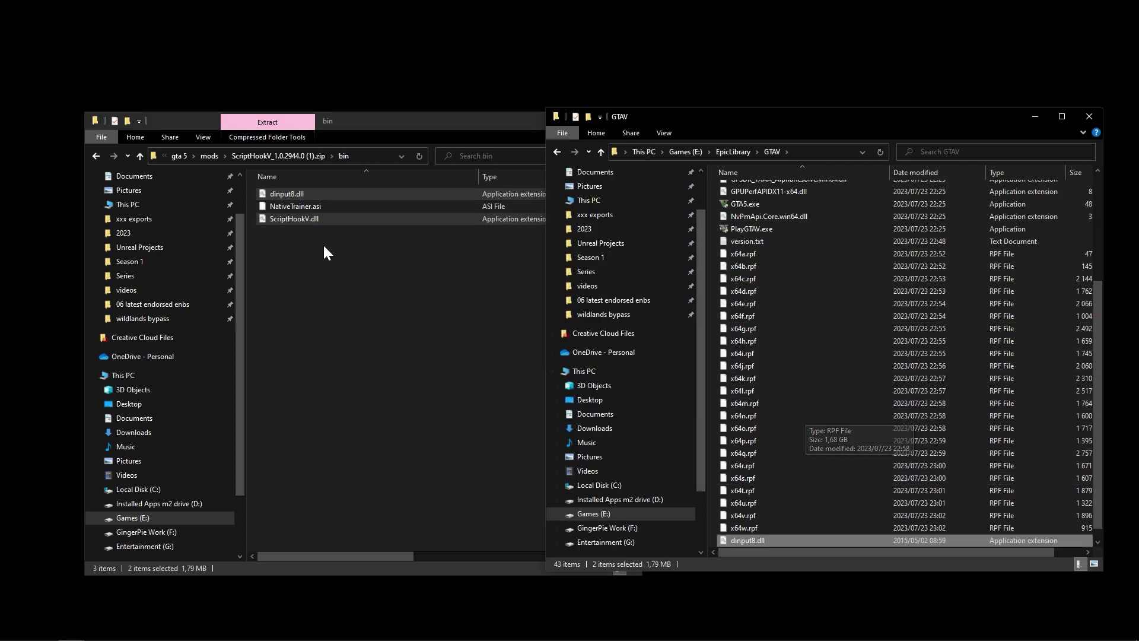
left_click(336, 305)
left_click(628, 120)
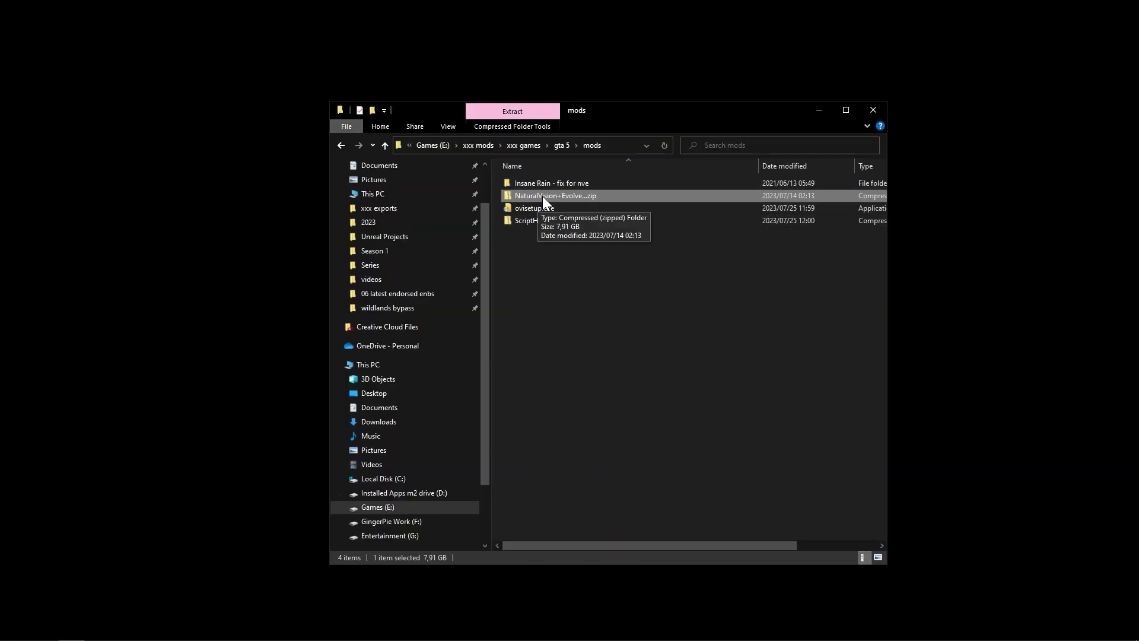
Try Extract All on the NaturalVision zip, then cancel after the invalid path error
right_click(538, 197)
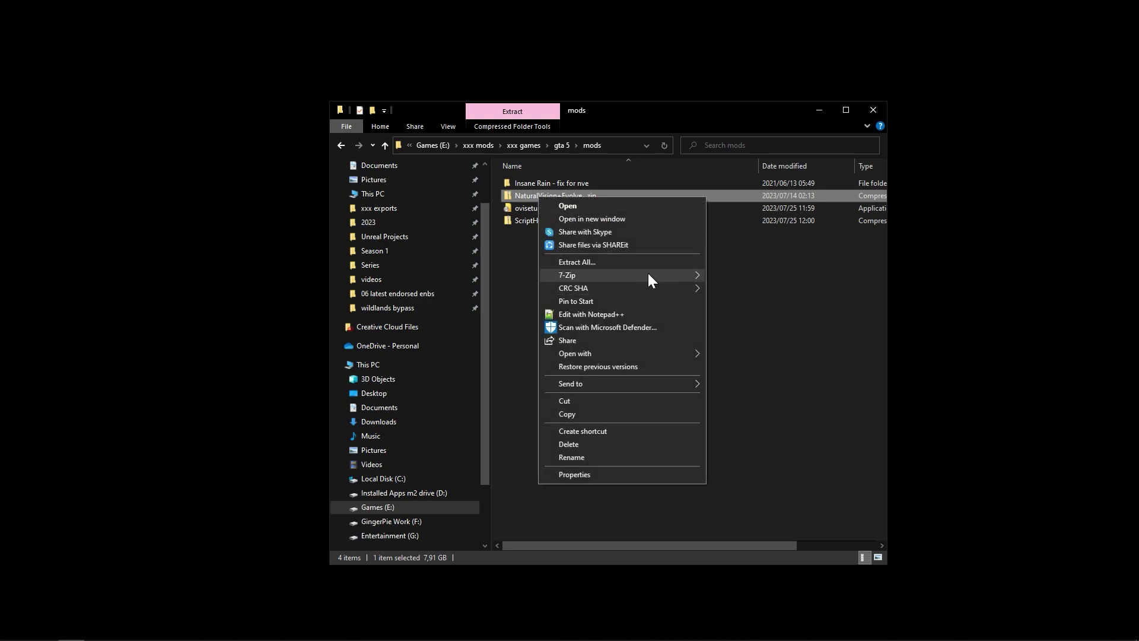
left_click(606, 262)
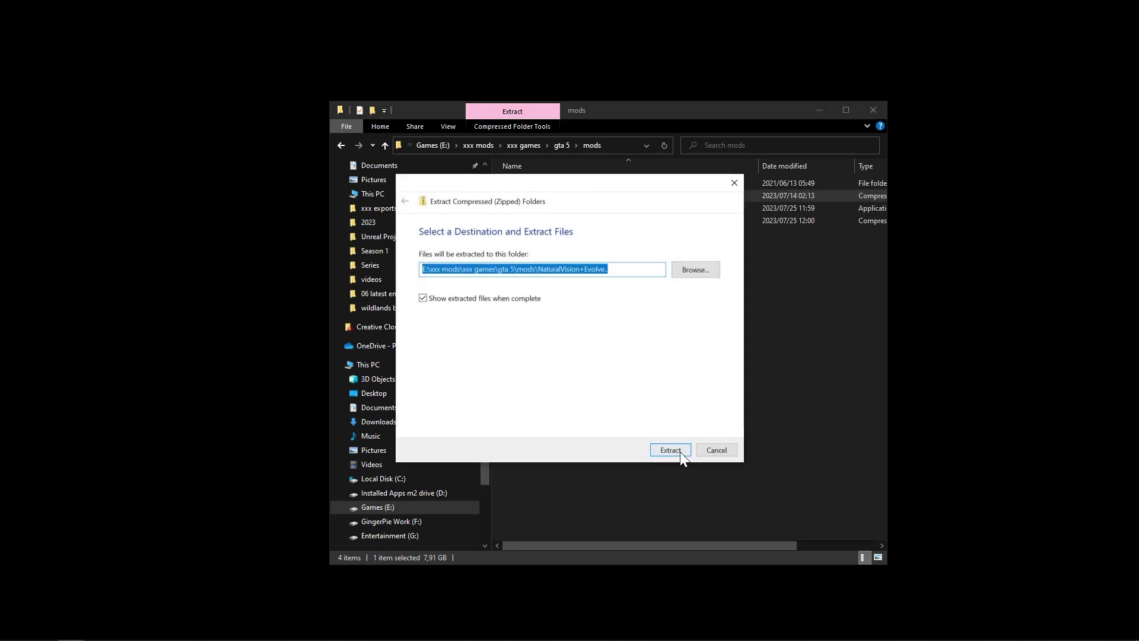
left_click(669, 449)
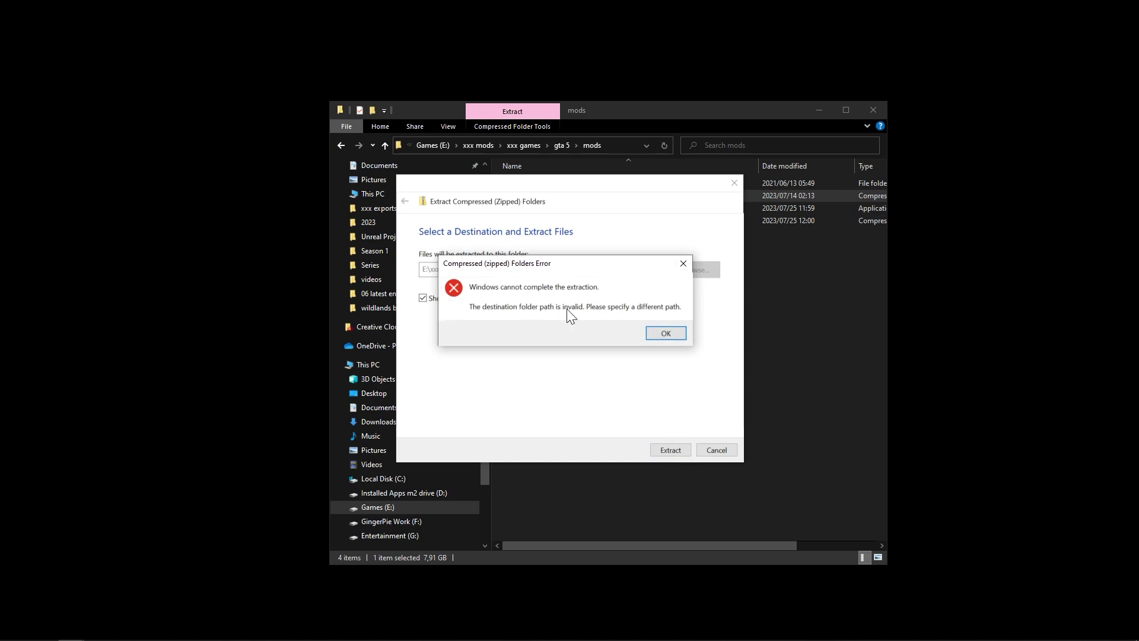
left_click(666, 333)
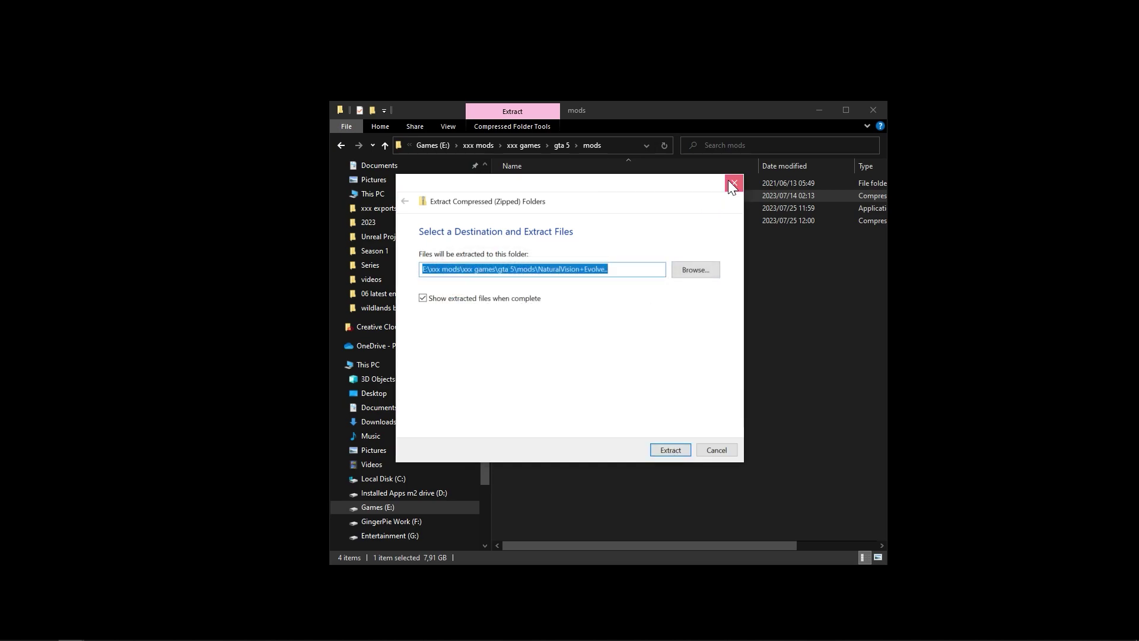
left_click(733, 183)
Create a new folder named 'NVE extracted' in the gta 5 mods folder
right_click(547, 292)
mouse_move(610, 419)
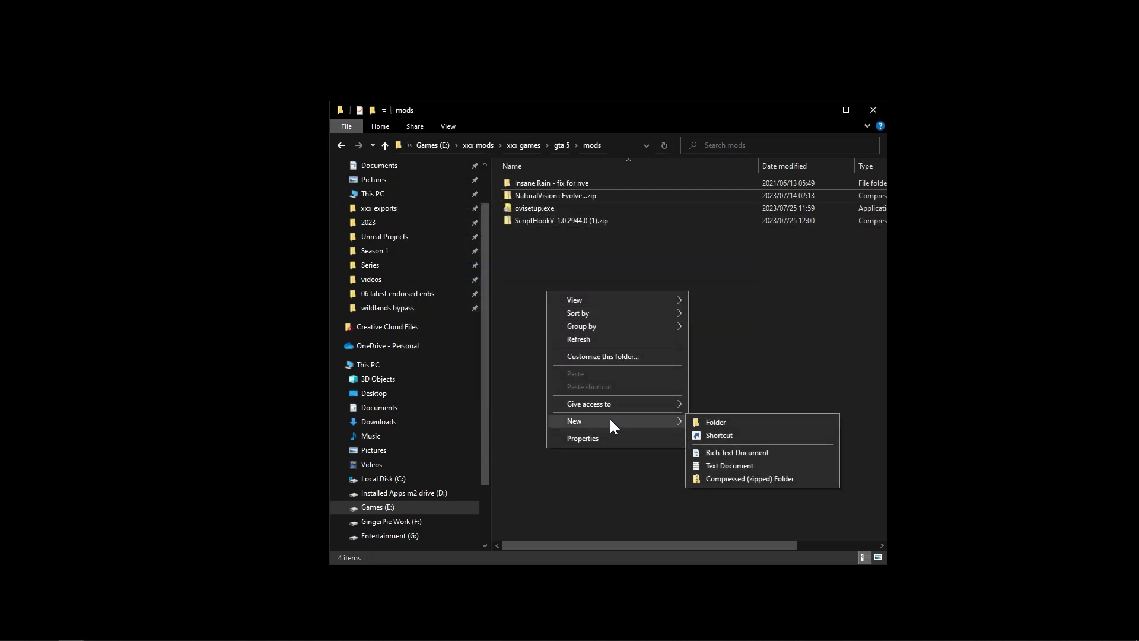
left_click(720, 422)
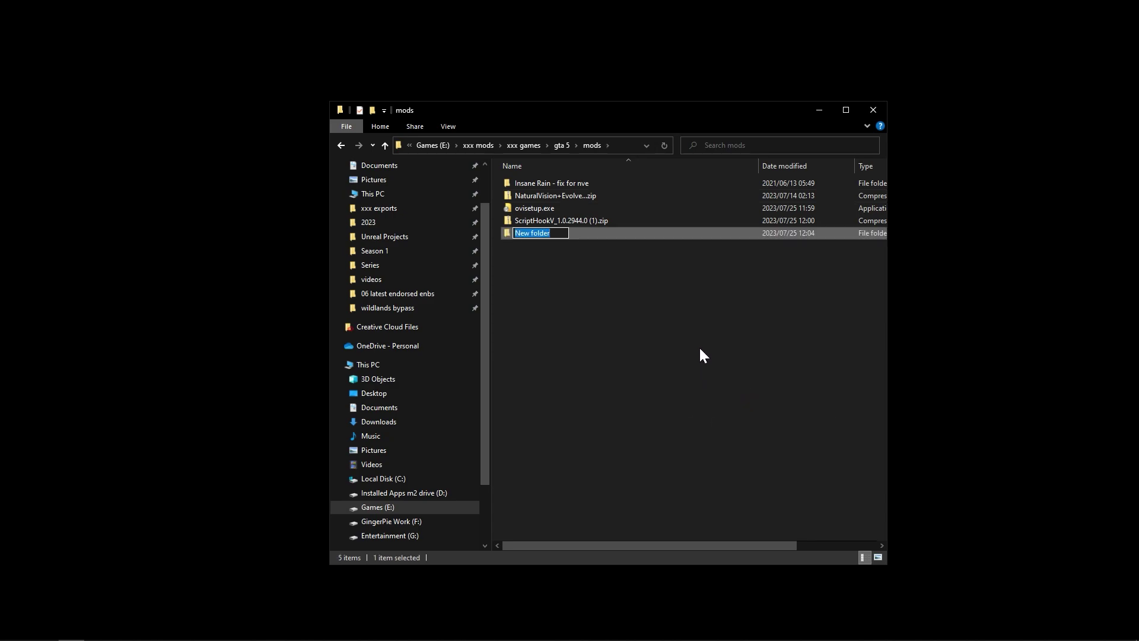
type("NVE ectracted")
key("Return")
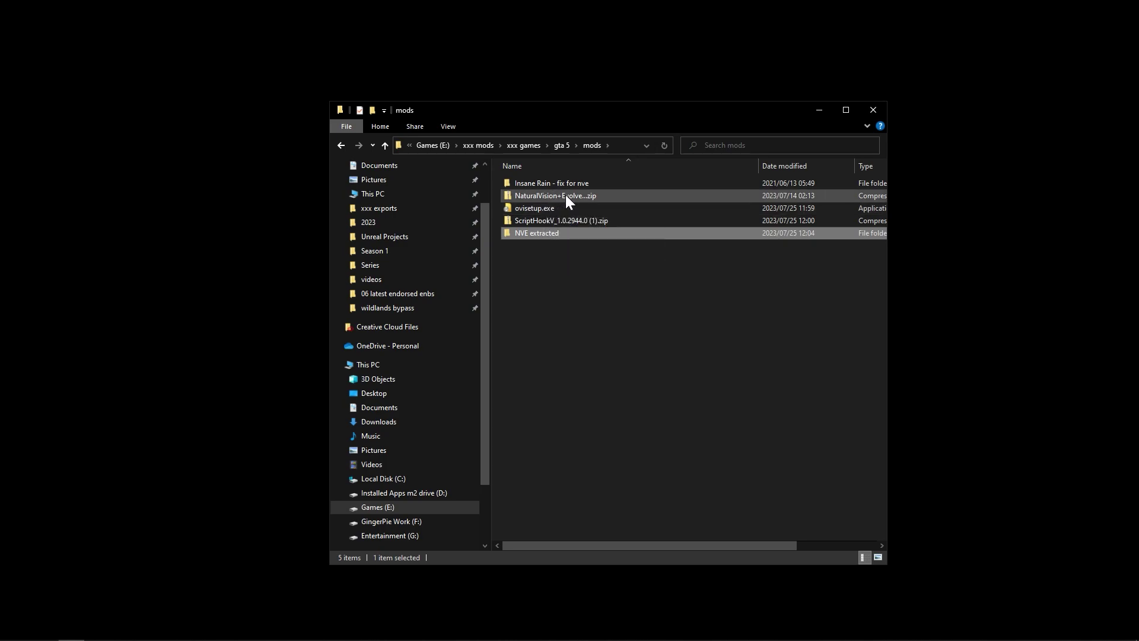
Open the NaturalVision zip and select all five items inside it
double_click(565, 195)
right_click(564, 194)
left_click(628, 94)
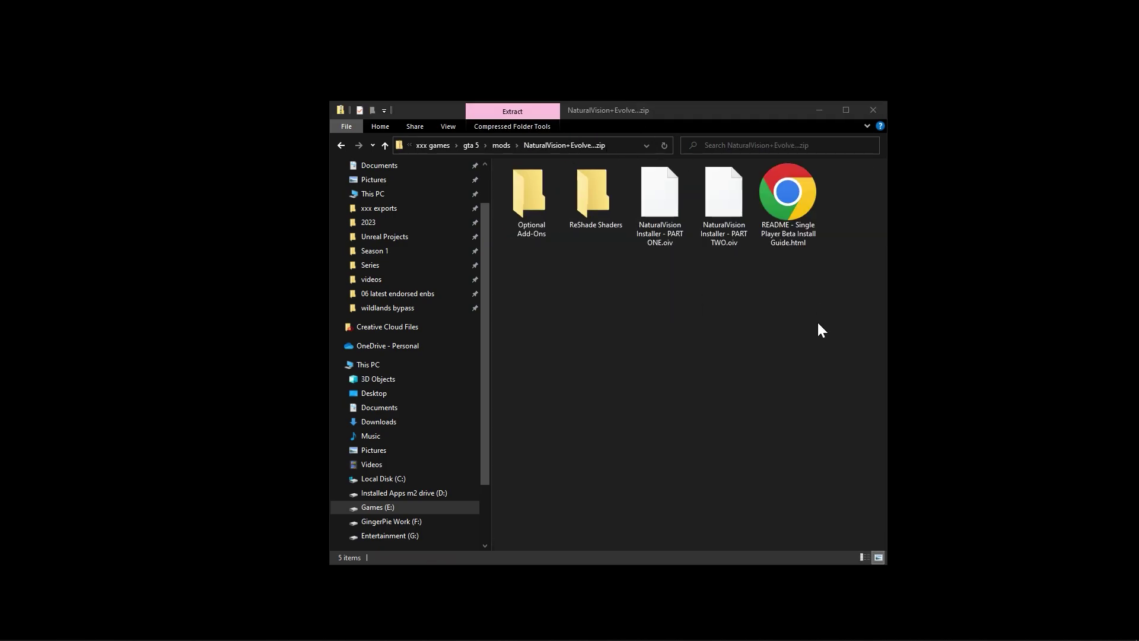
left_click_drag(839, 344, 506, 169)
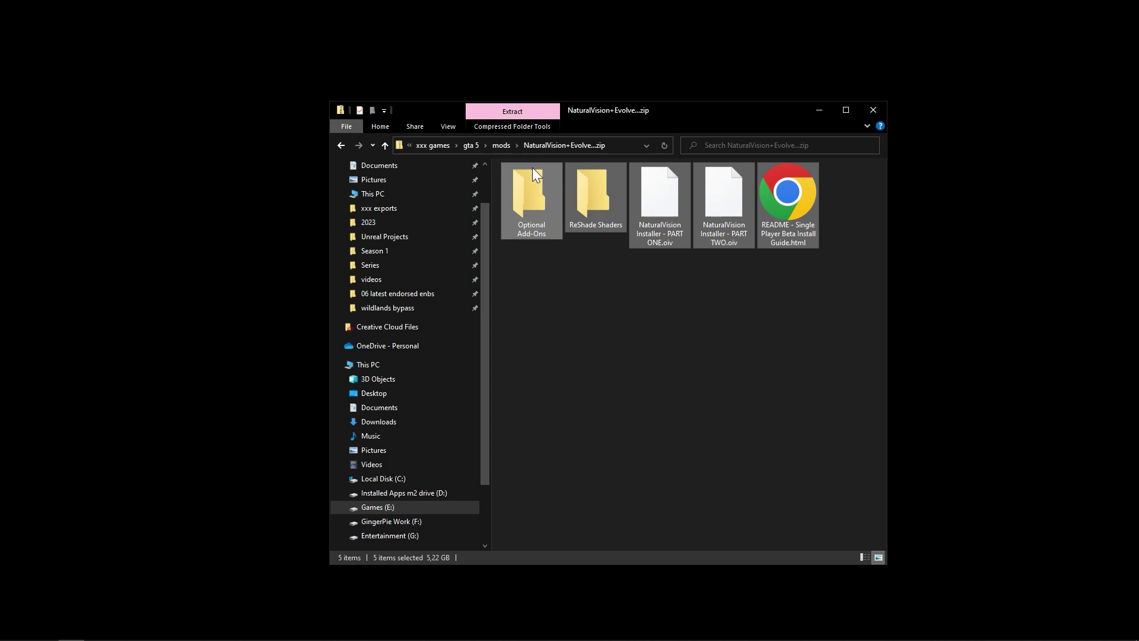
Copy the five NaturalVision items from the zip and paste them into NVE extracted
right_click(524, 185)
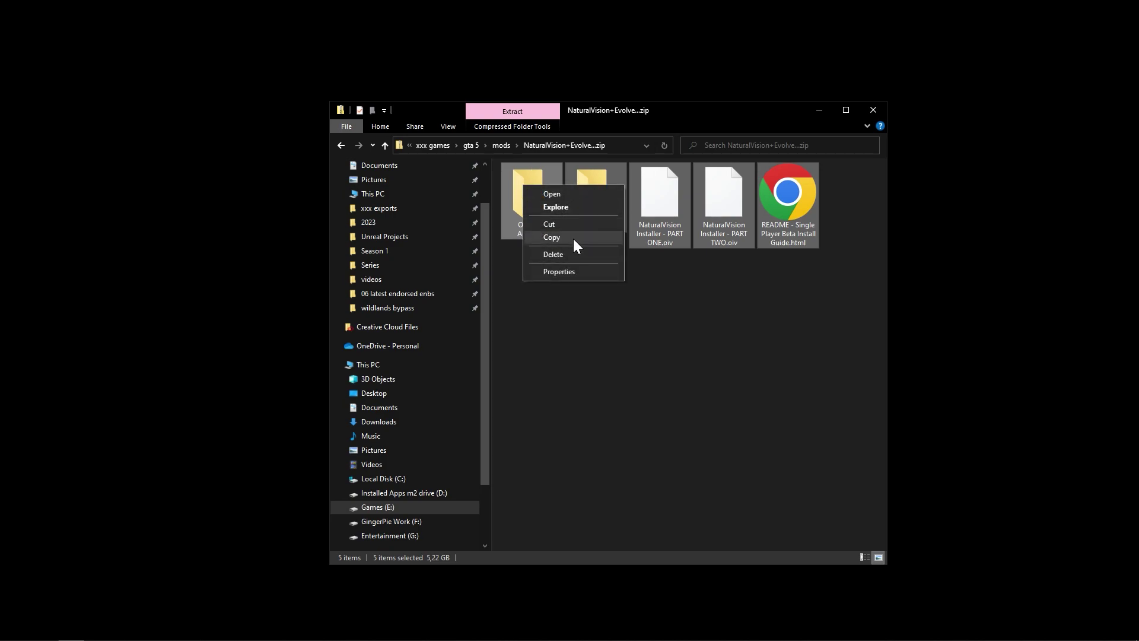
left_click(573, 238)
left_click(339, 145)
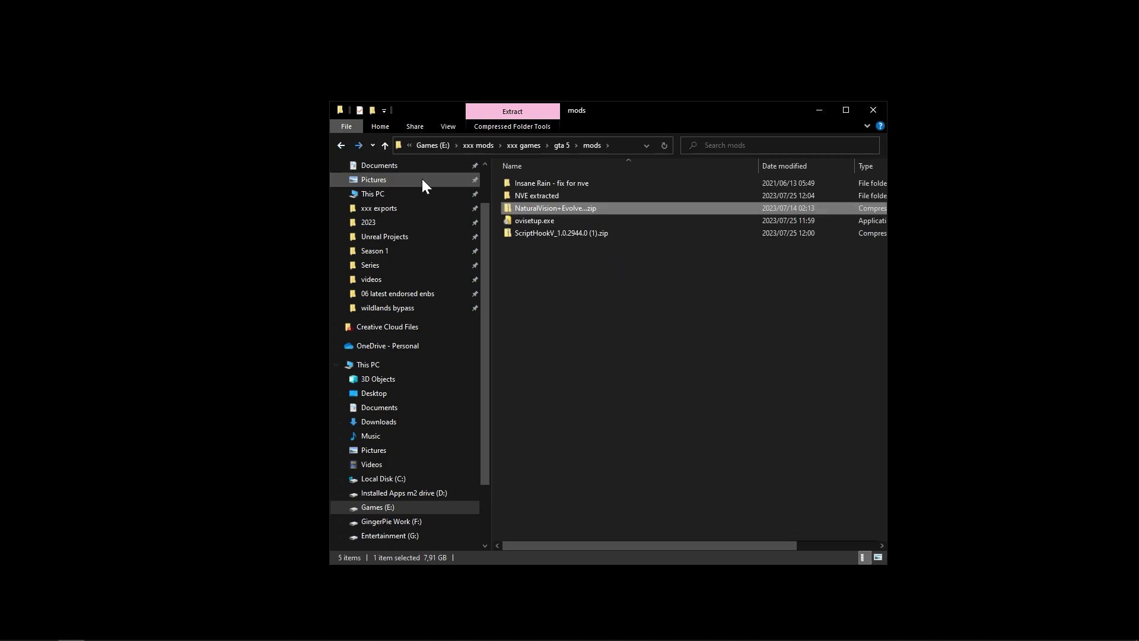
double_click(539, 197)
right_click(540, 228)
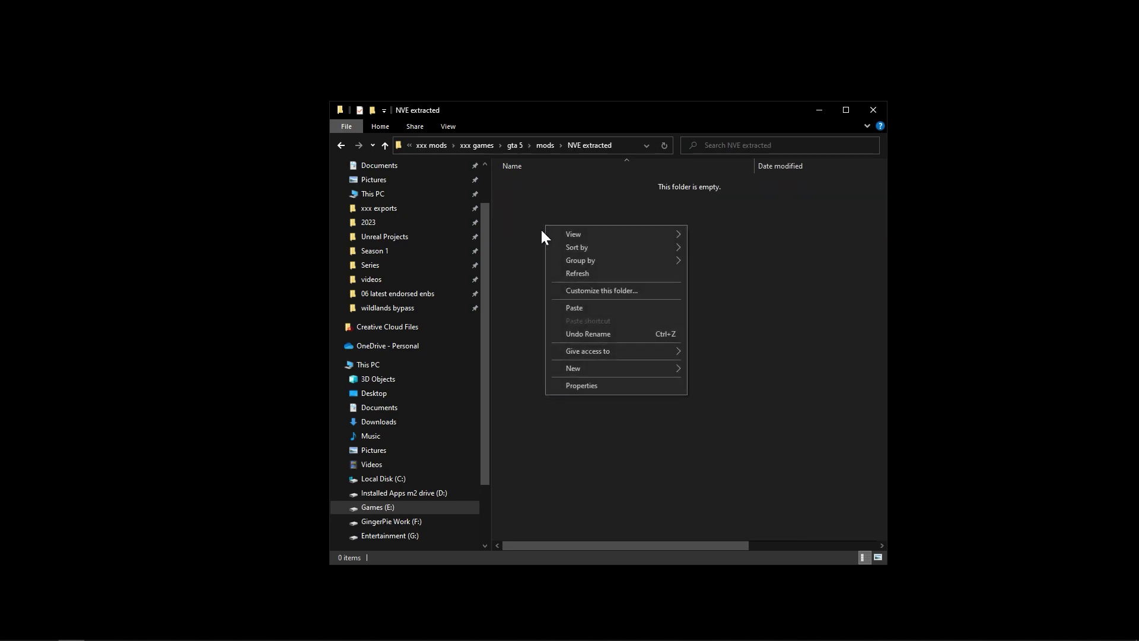
left_click(611, 307)
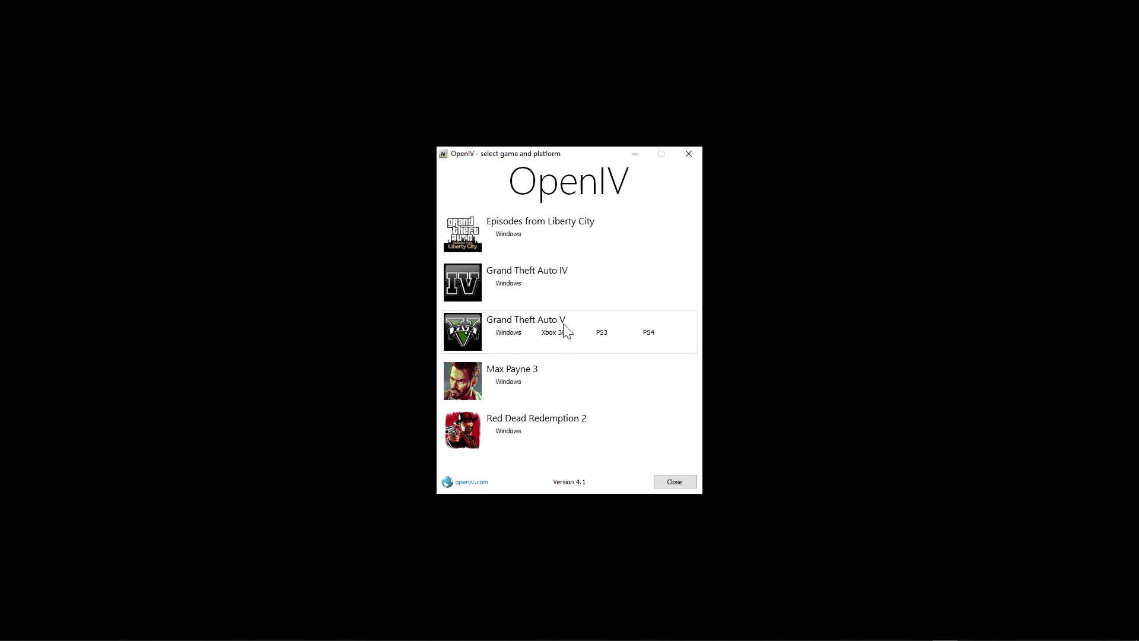
Pick GTA V for Windows, set E:\EpicLibrary\GTAV as game location, and continue past the backup reminder
left_click(515, 333)
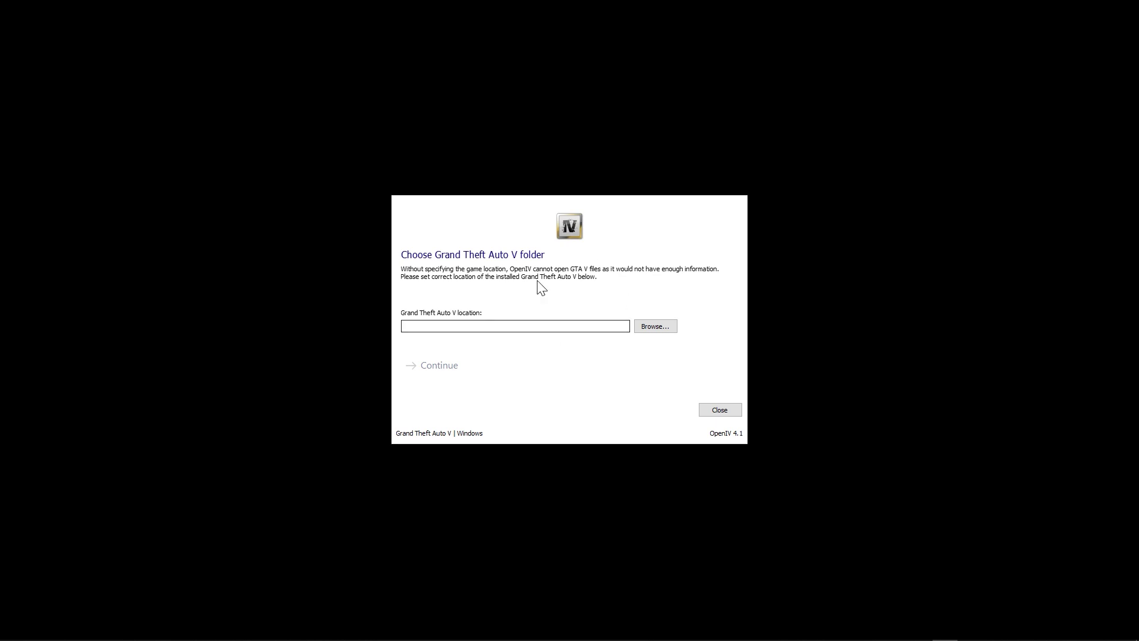
left_click(649, 327)
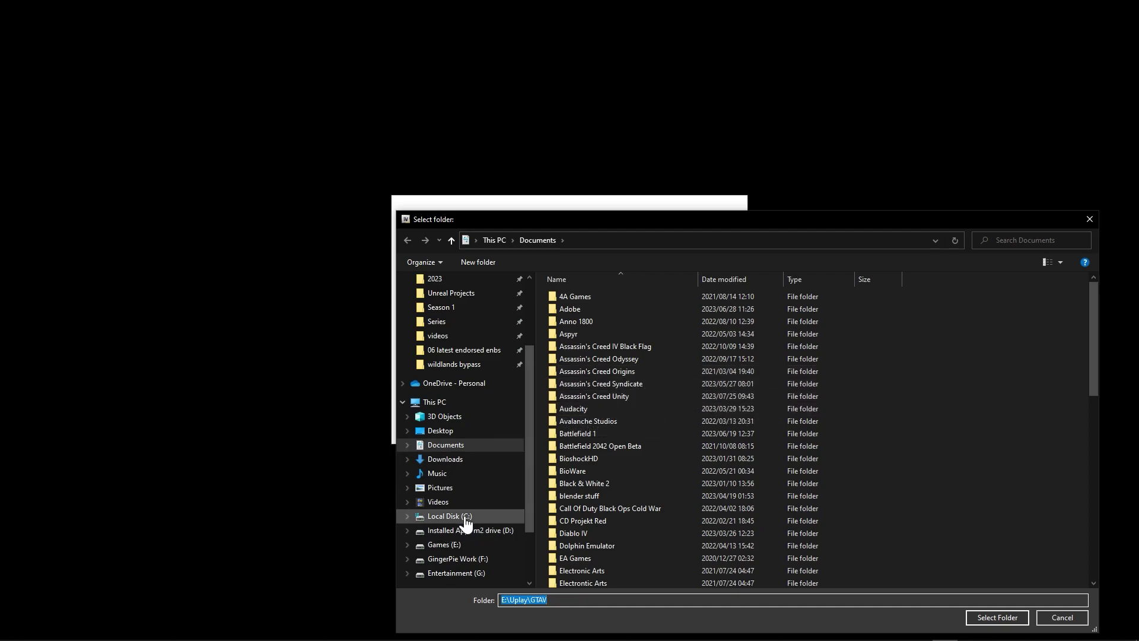
left_click(464, 546)
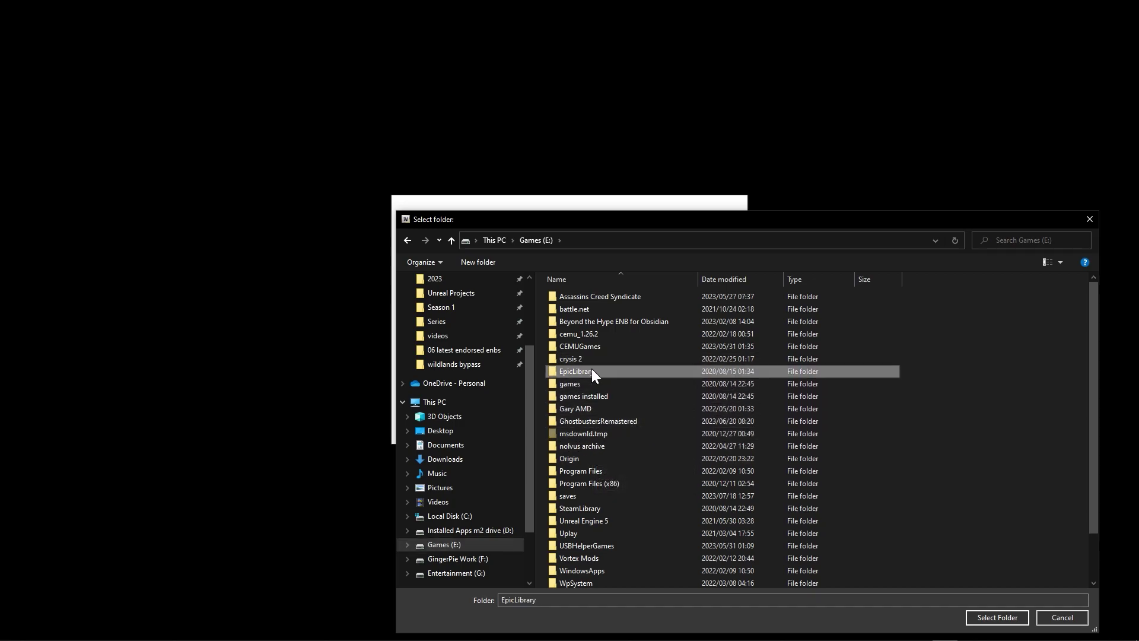
double_click(592, 369)
left_click(573, 296)
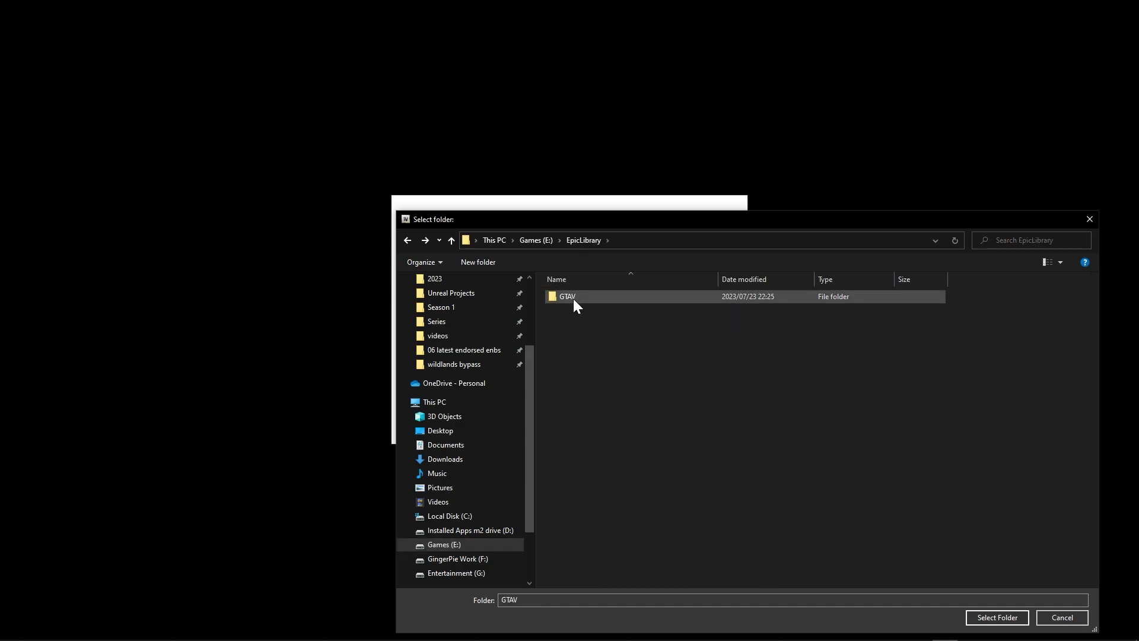
left_click(996, 614)
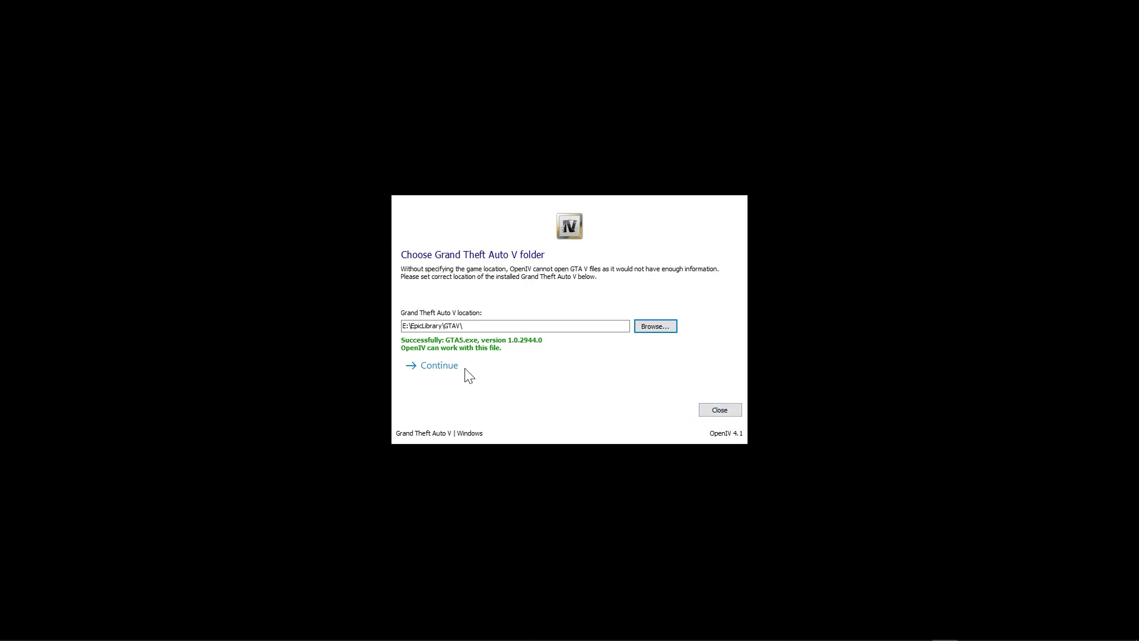
left_click(450, 370)
left_click(448, 368)
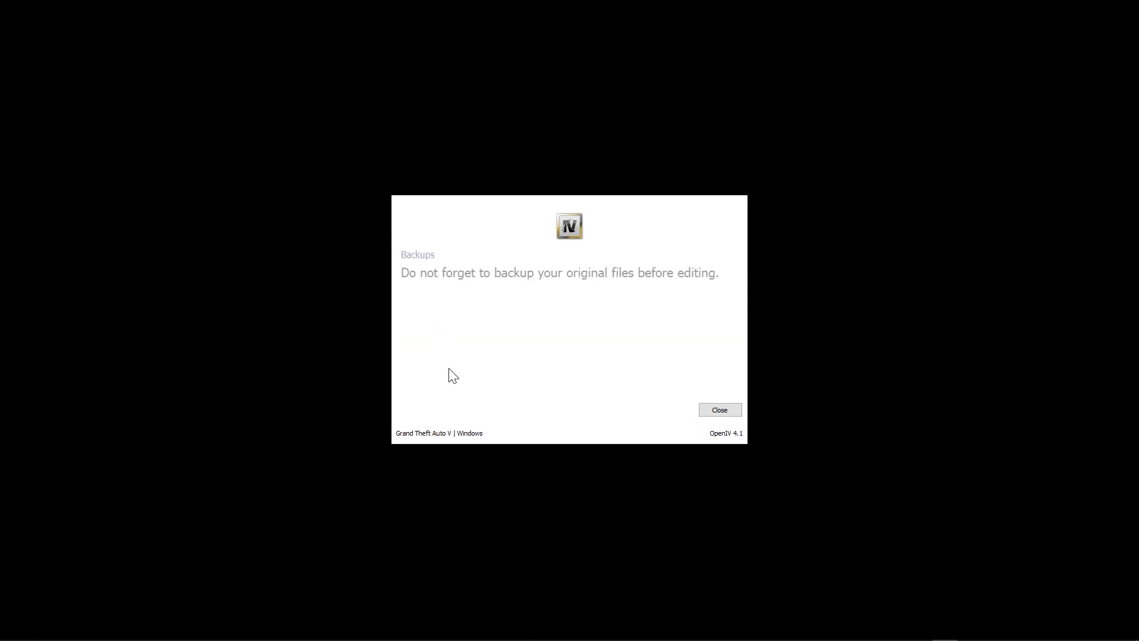
left_click(446, 366)
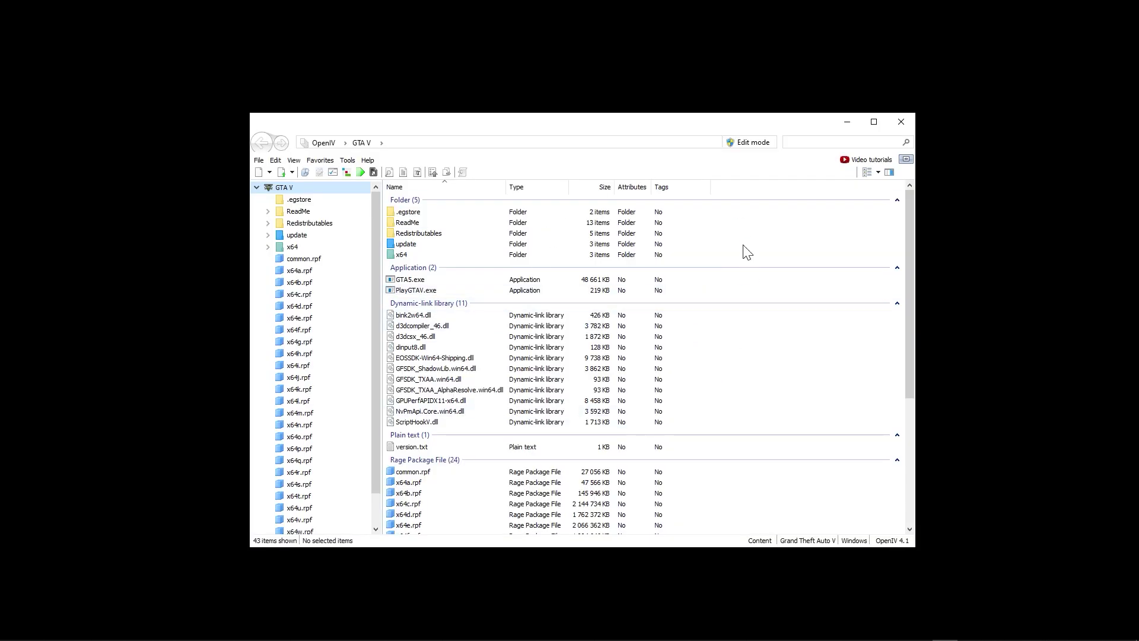
Install OpenIV.ASI through the ASI Manager and agree to create the mods folder
left_click(349, 161)
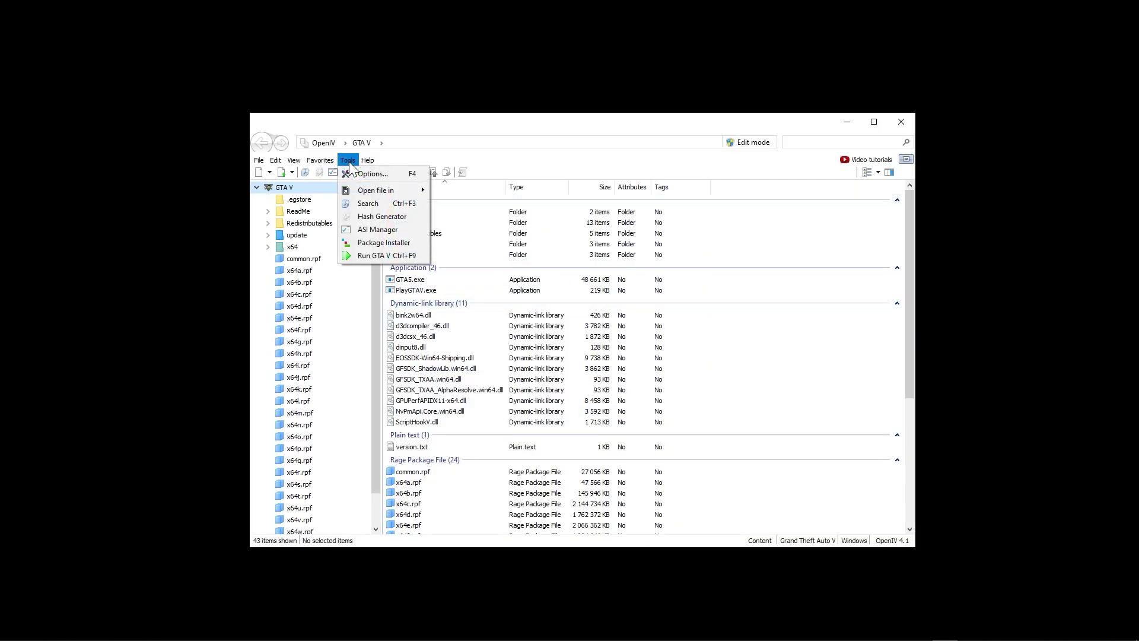
left_click(376, 231)
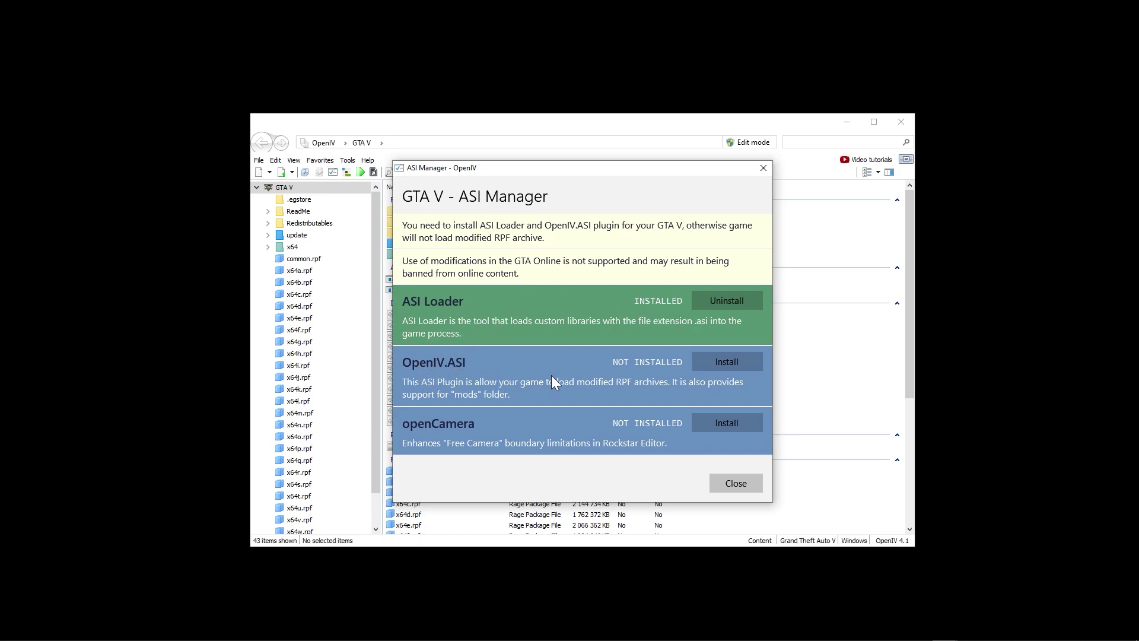
left_click(726, 363)
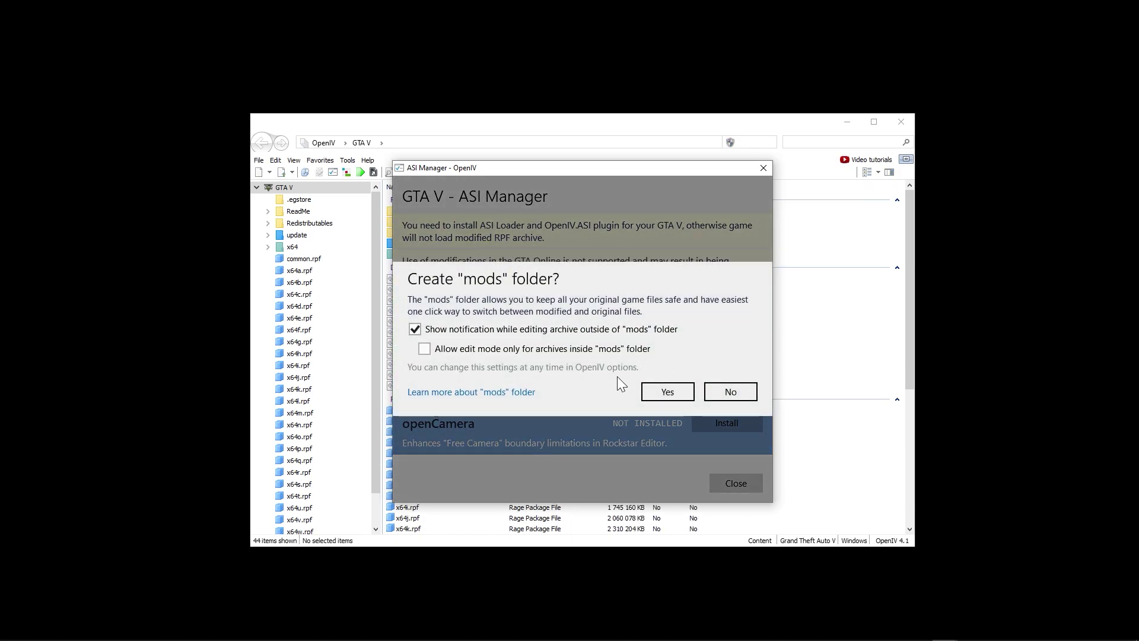
left_click(666, 393)
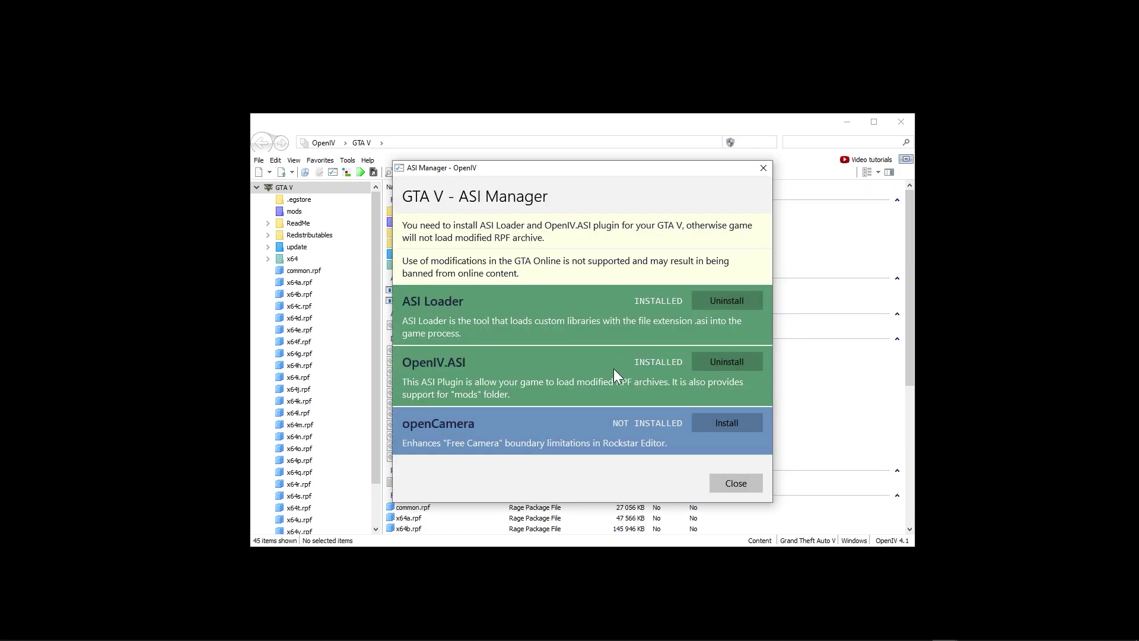
left_click(739, 485)
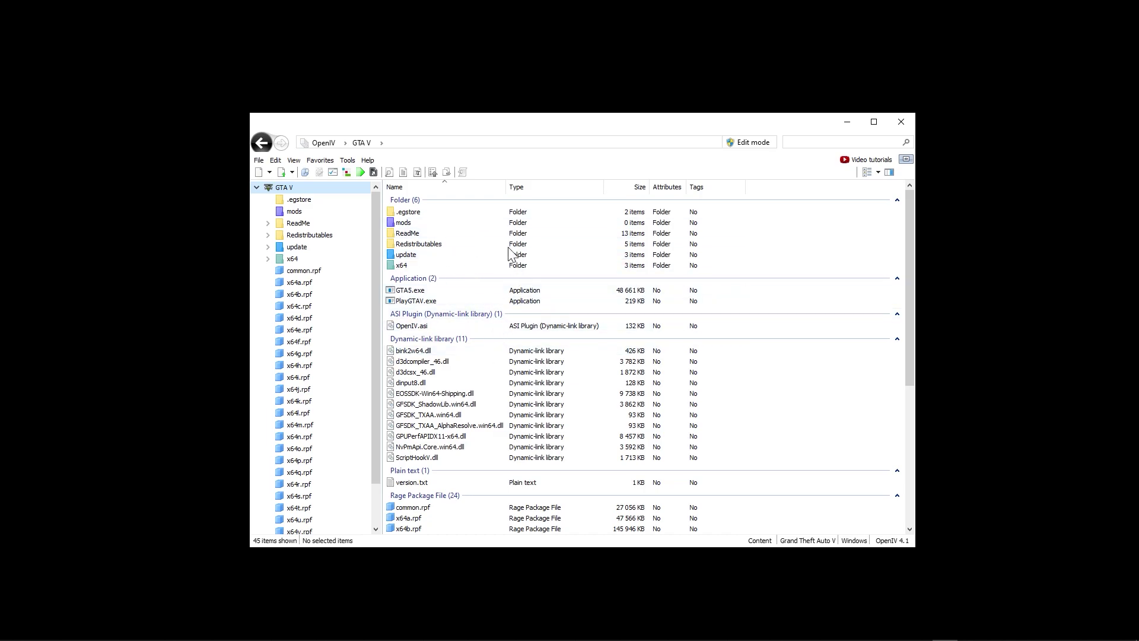
left_click(348, 161)
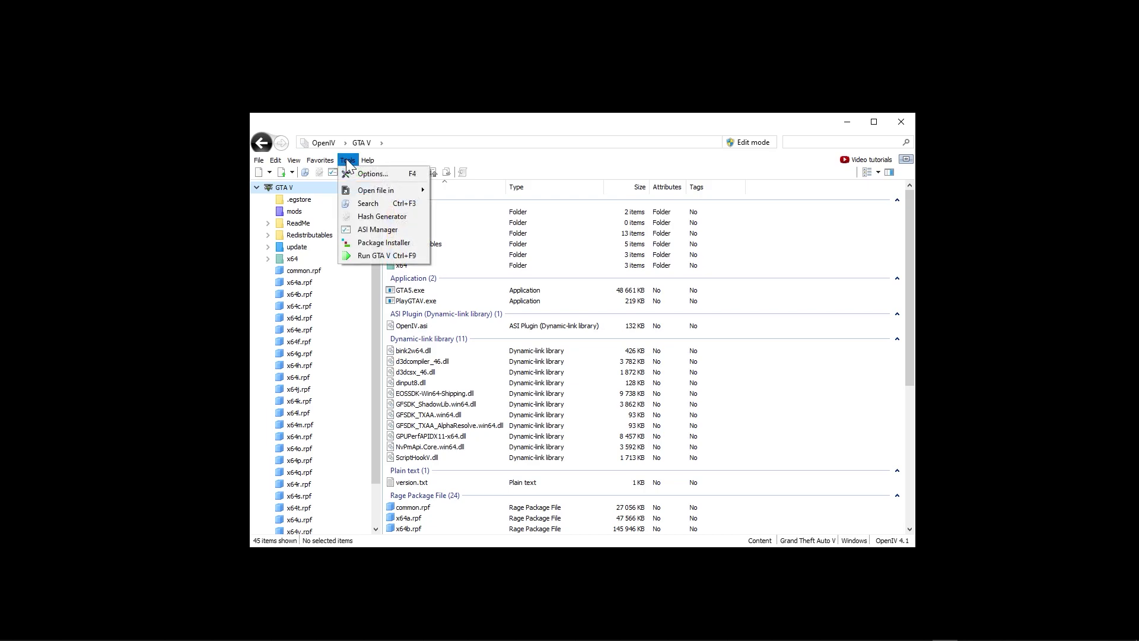
Install NVE extracted\PART ONE.oiv with the Package Installer into the mods folder
left_click(378, 243)
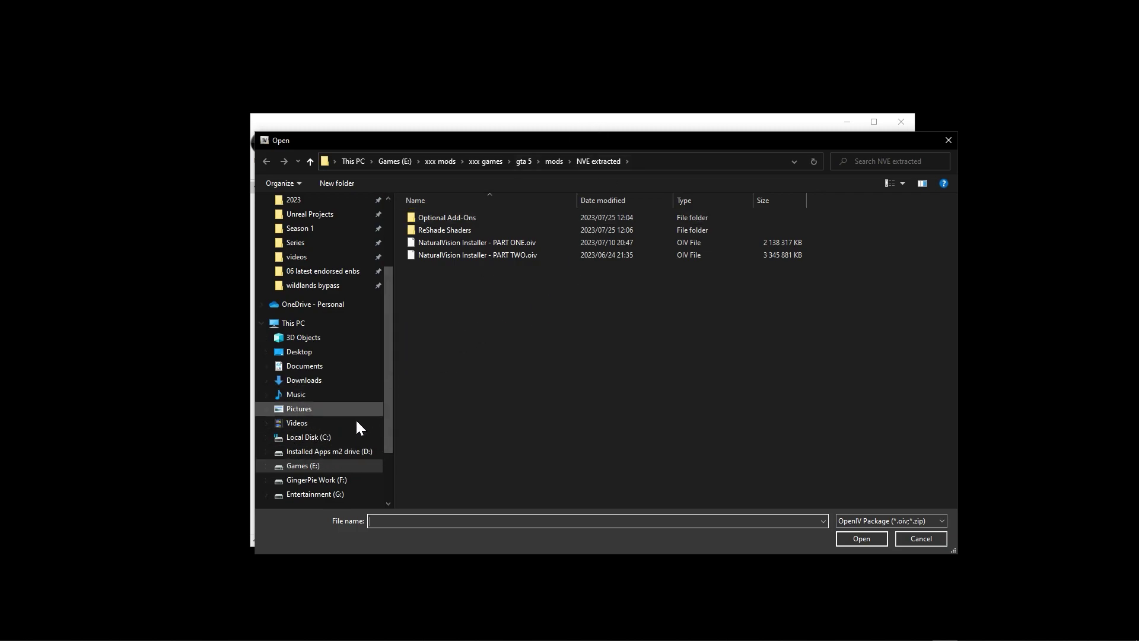
left_click(550, 165)
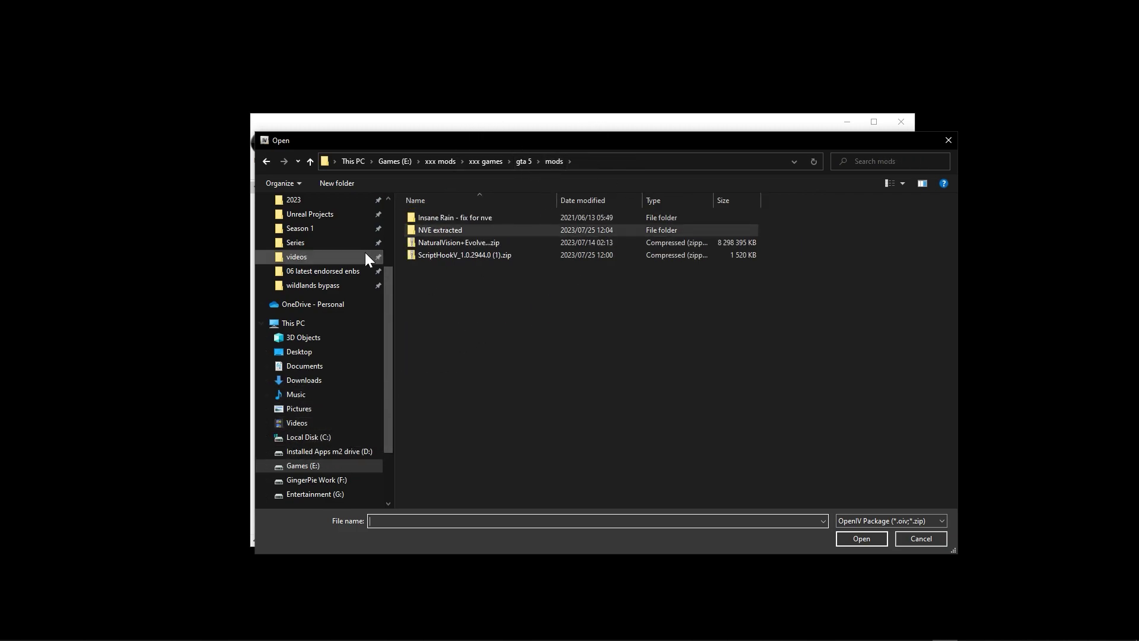
double_click(439, 229)
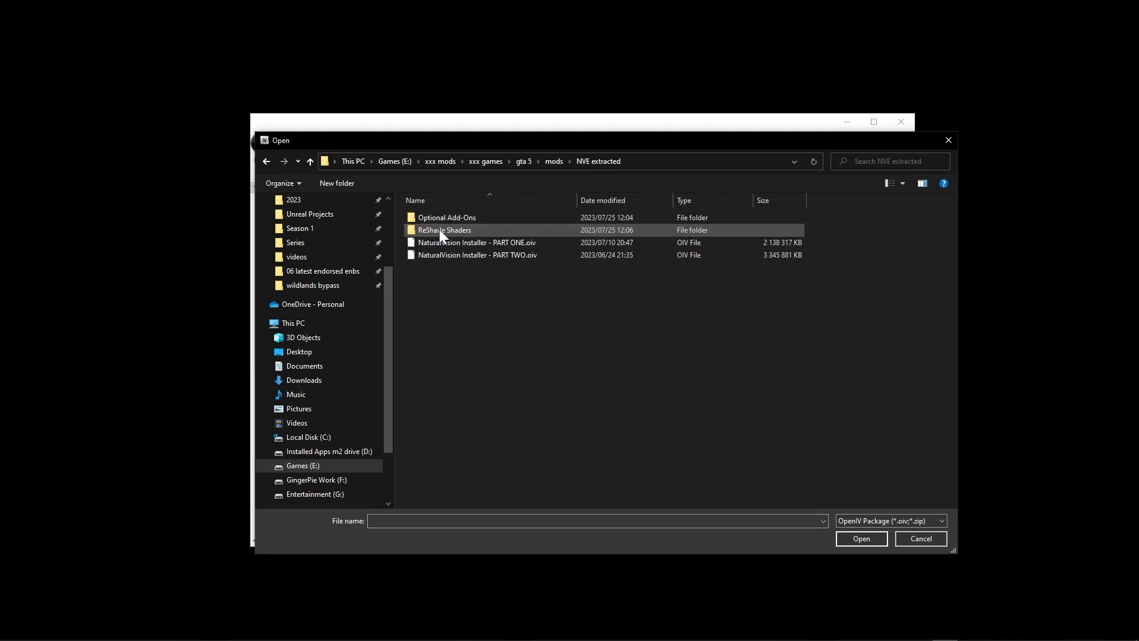
left_click(518, 242)
left_click(862, 538)
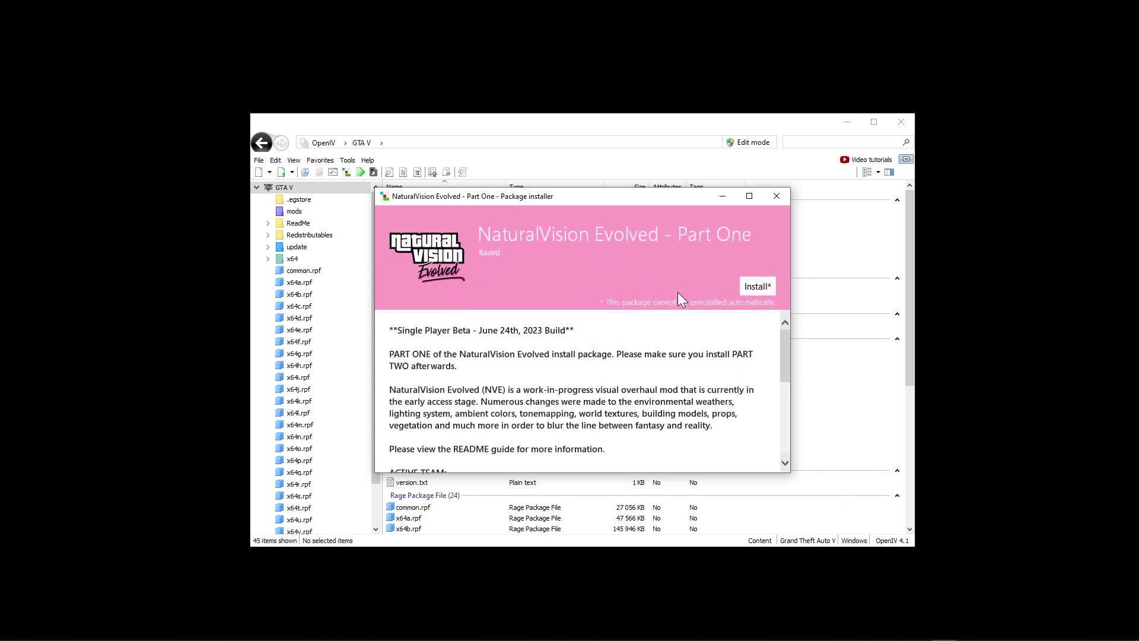
left_click(759, 287)
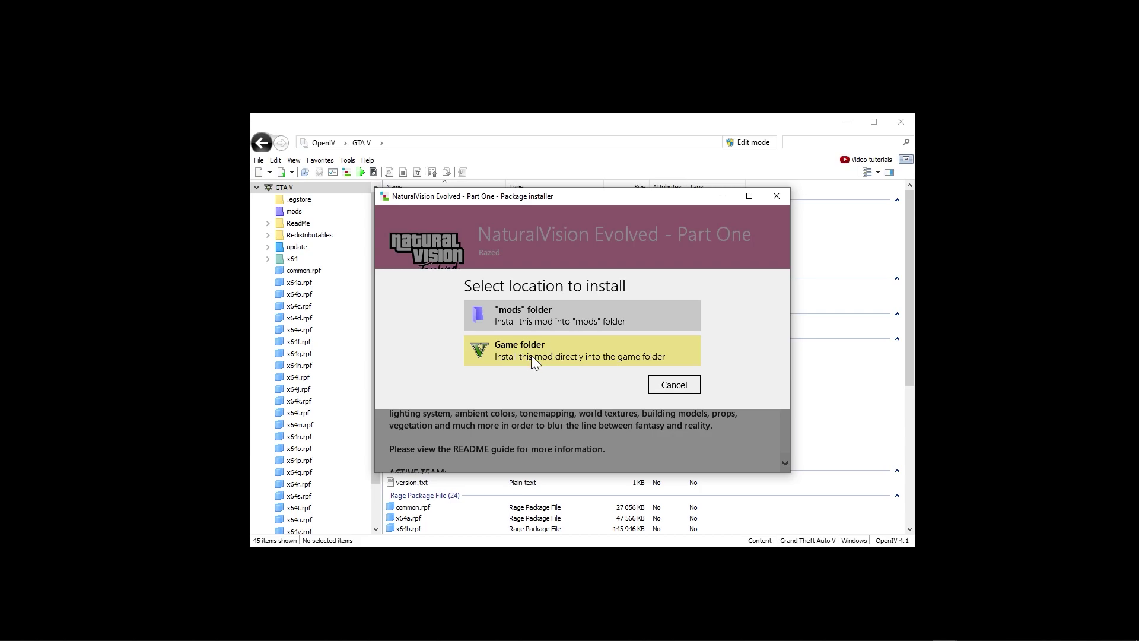
left_click(534, 315)
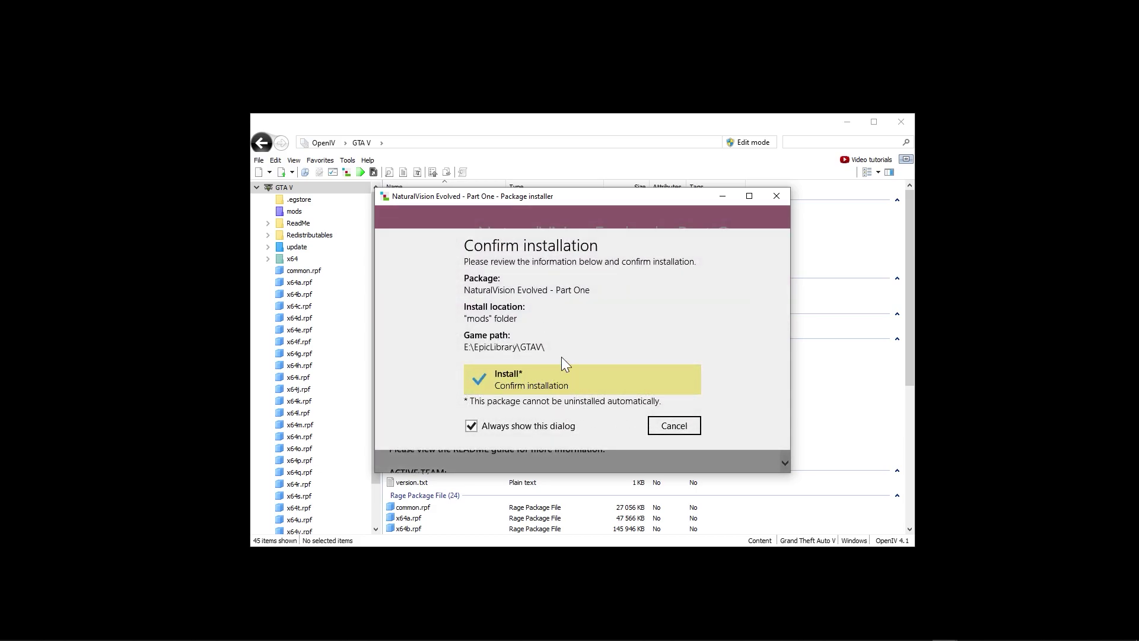
left_click(542, 380)
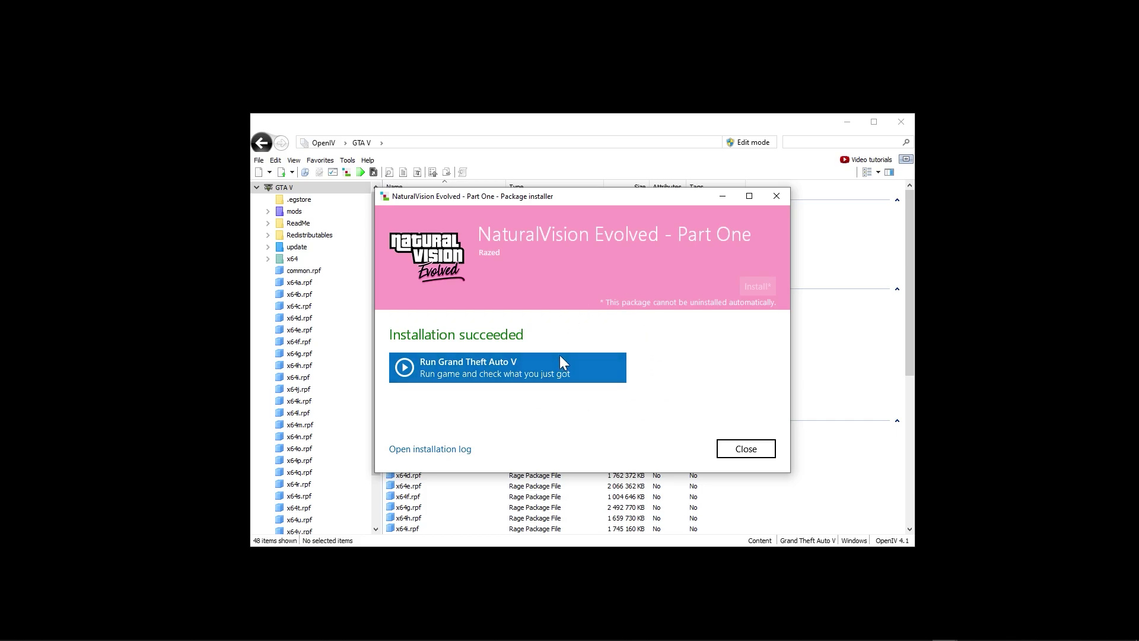
left_click(762, 453)
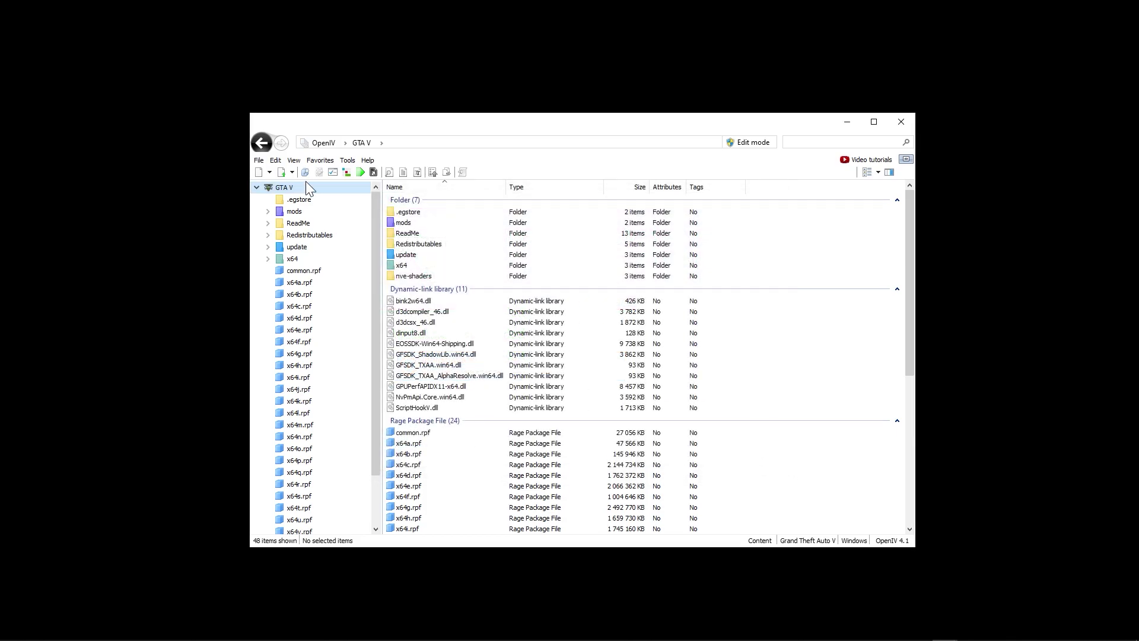
Install the NaturalVision Evolved PART TWO.oiv package into the mods folder, then close the installer
left_click(346, 171)
left_click(498, 256)
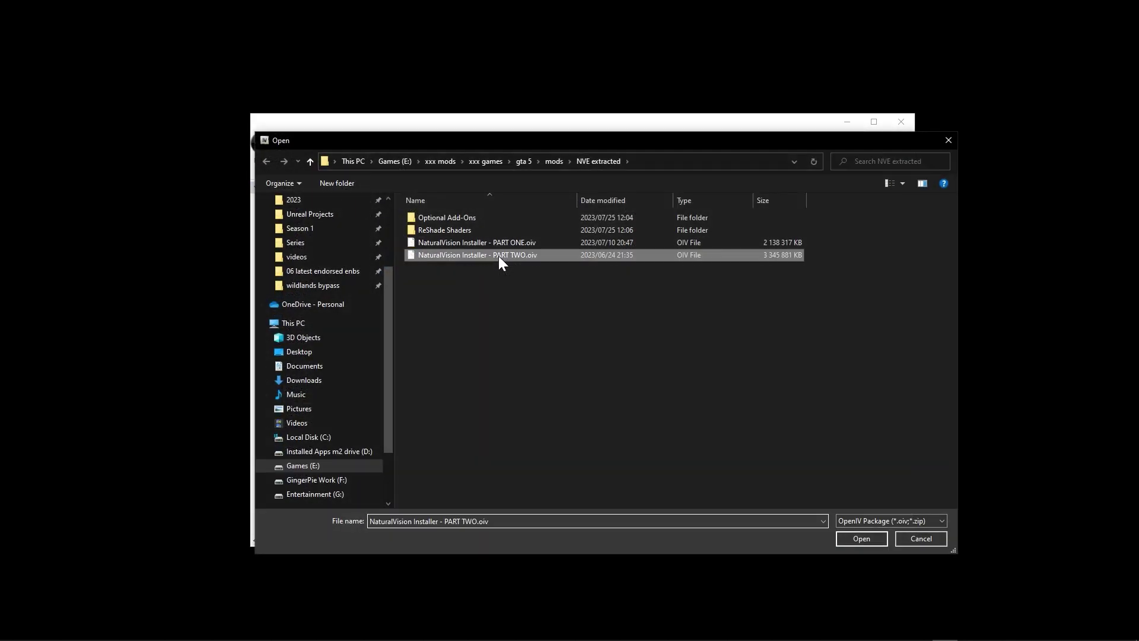
left_click(860, 533)
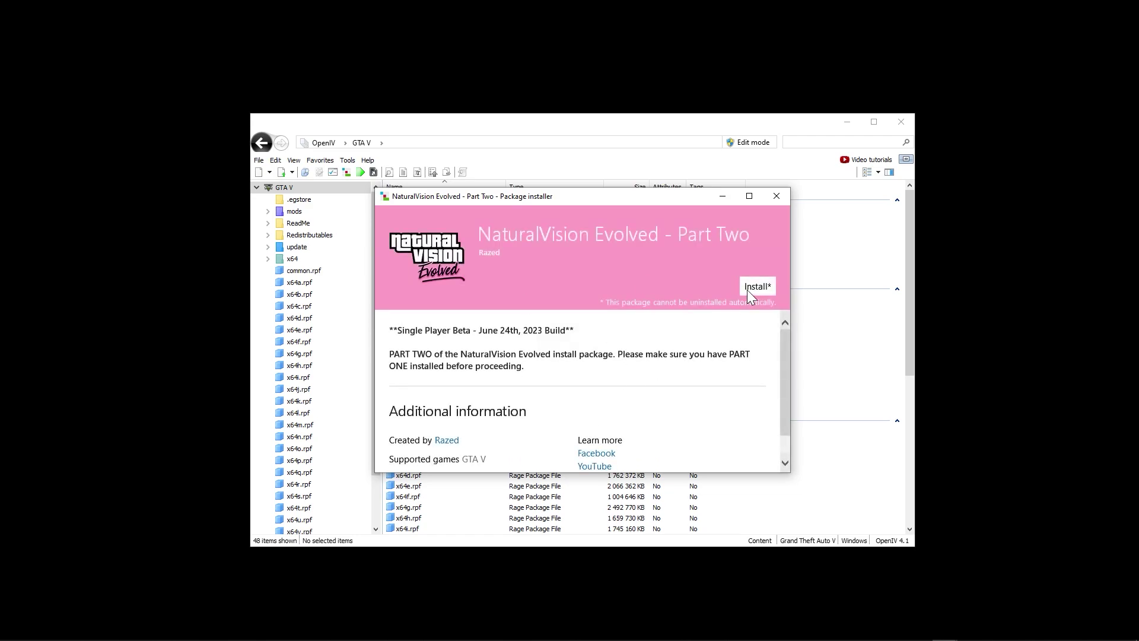
left_click(752, 288)
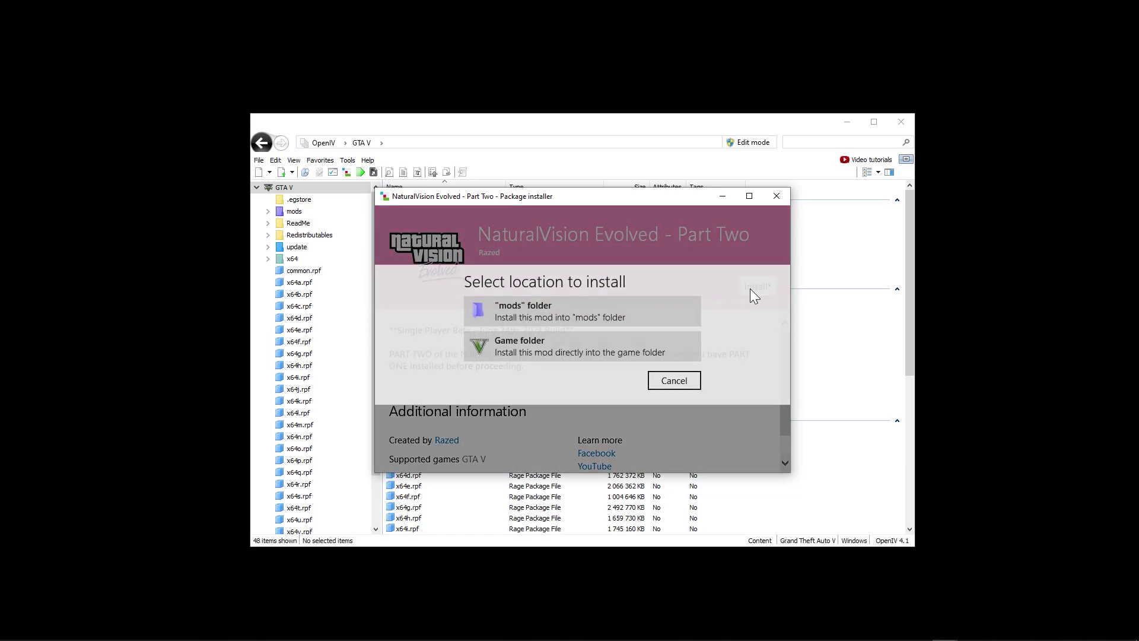
left_click(536, 315)
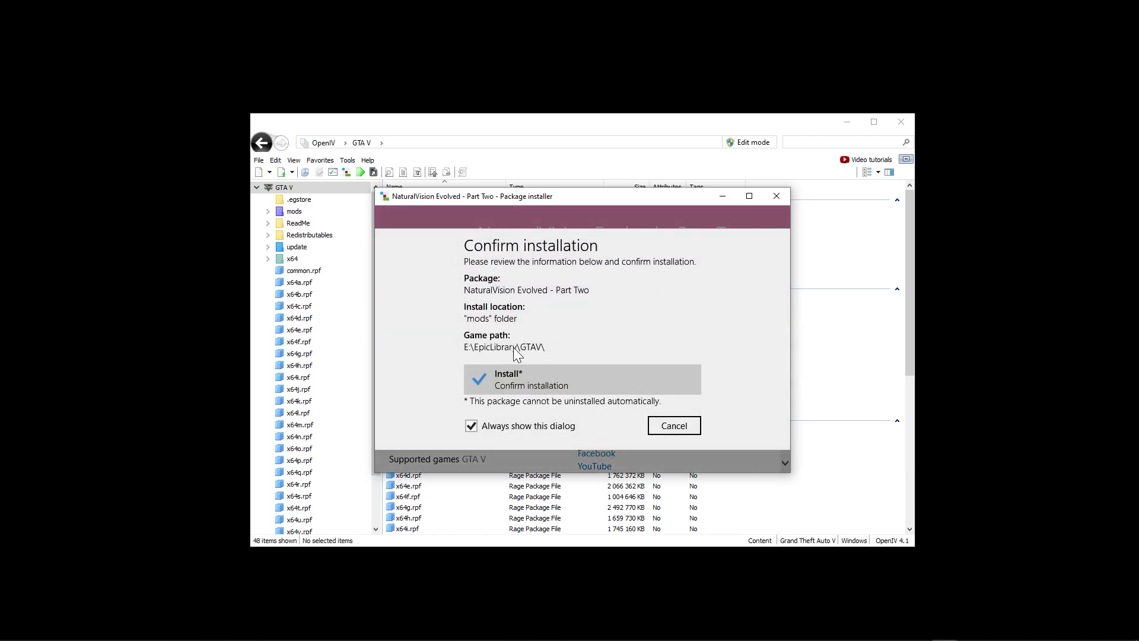
left_click(528, 383)
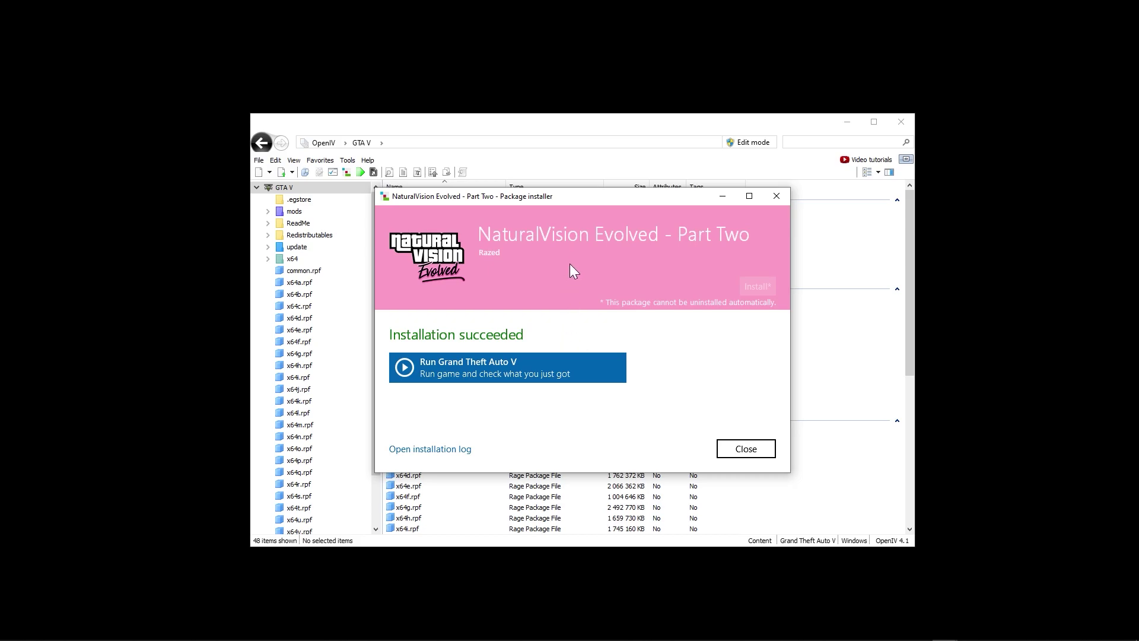
left_click(736, 452)
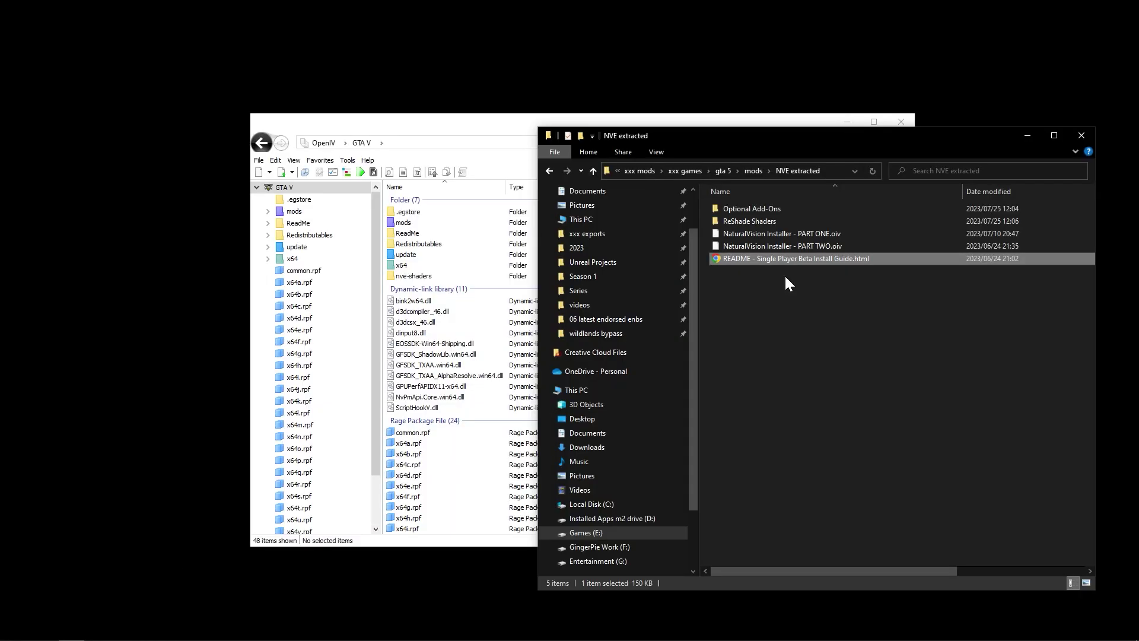
Open 'README - Single Player Beta Install Guide.html' from the NVE extracted folder
left_click(786, 275)
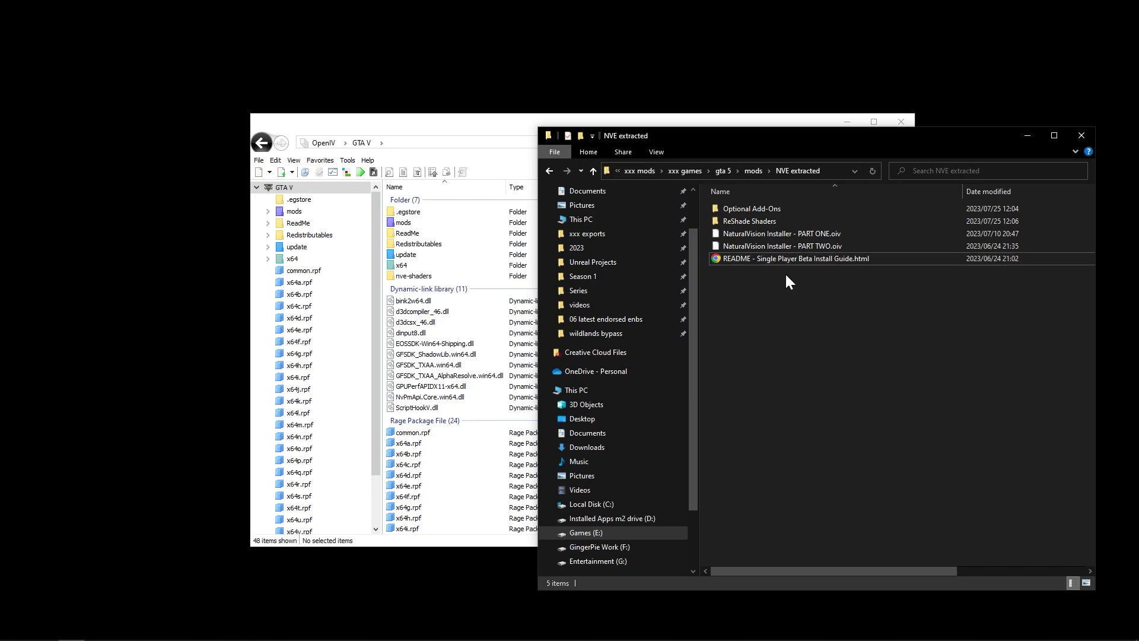
mouse_move(749, 220)
mouse_move(783, 224)
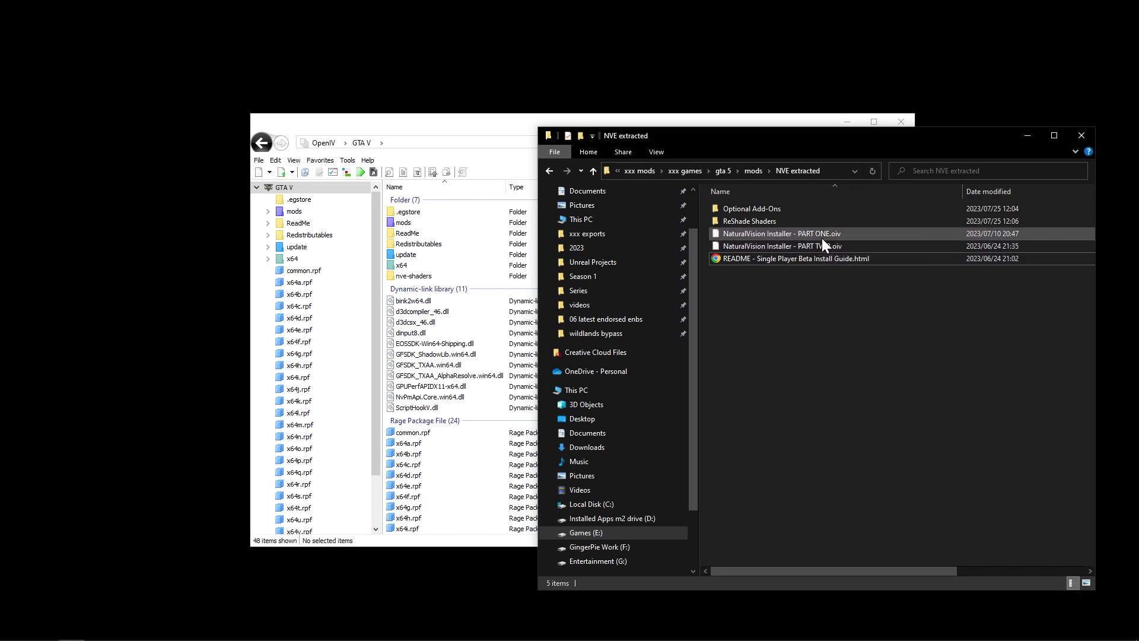
double_click(791, 259)
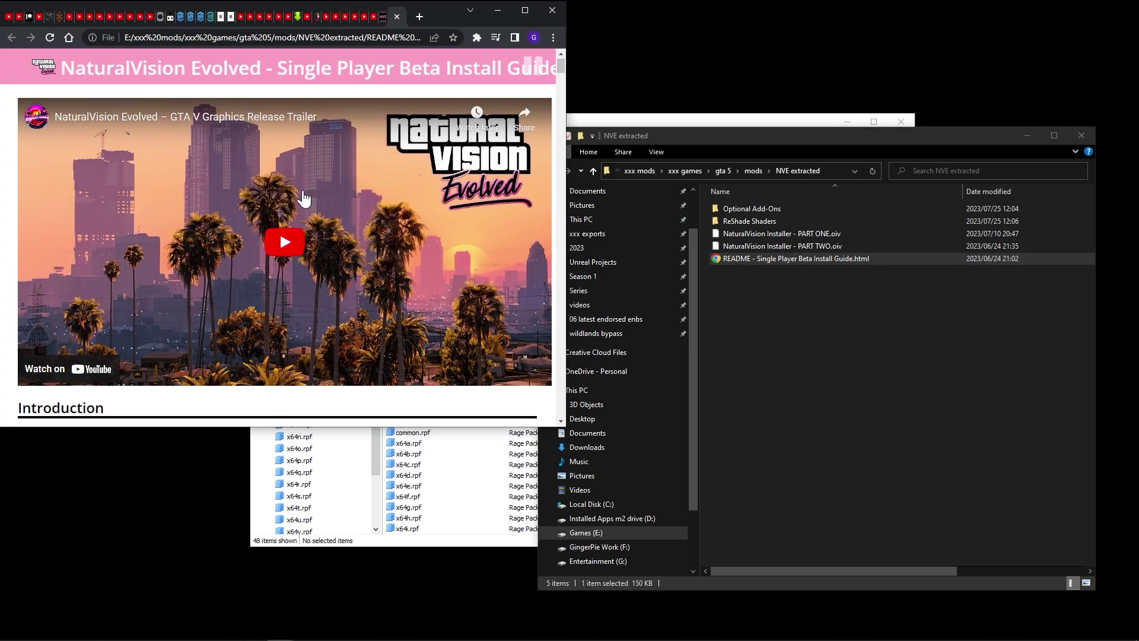
Read the install guide down to Optional Add-Ons, including Parallax Roads and High-Quality Reflections (Heavy)
scroll(301, 196, "down", 10)
scroll(348, 188, "down", 15)
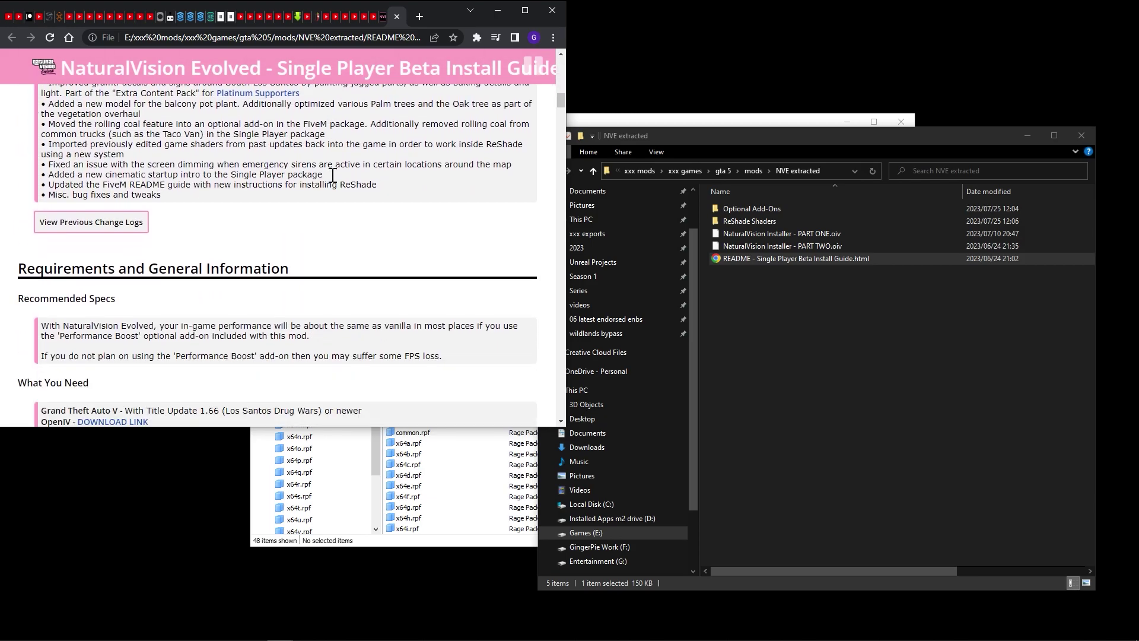
scroll(291, 156, "down", 20)
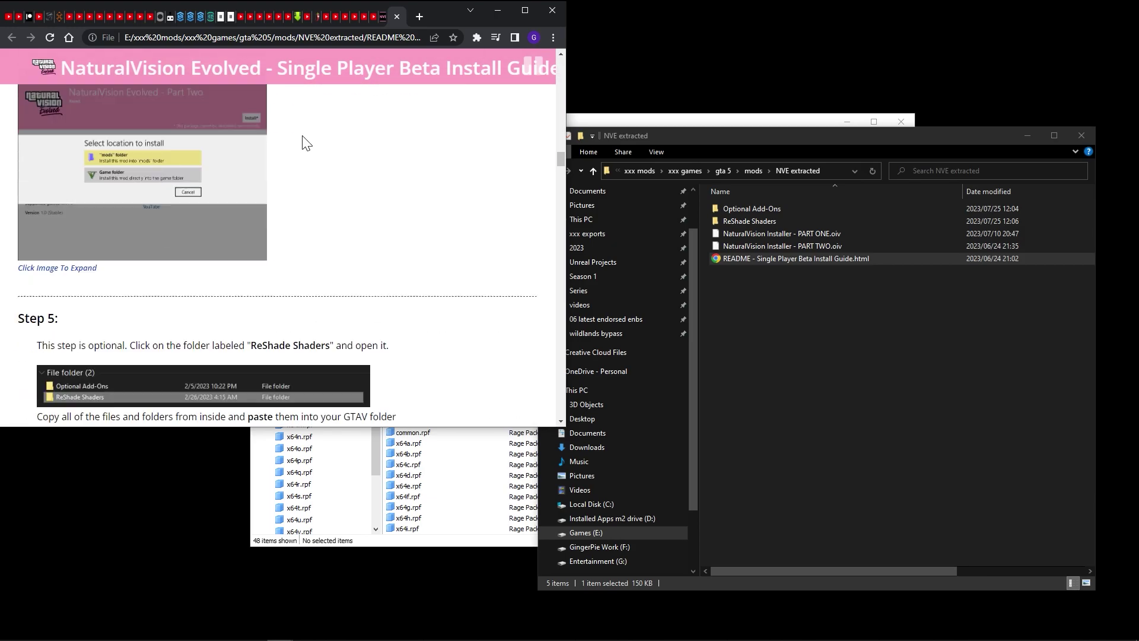
scroll(375, 169, "down", 4)
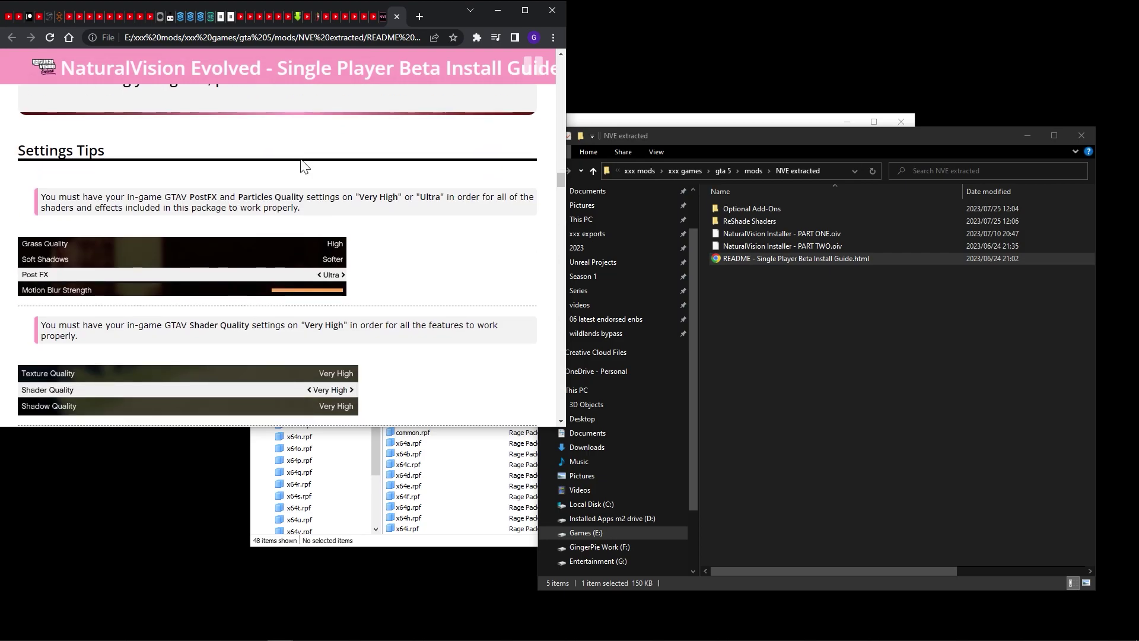
scroll(282, 168, "up", 4)
scroll(277, 191, "down", 20)
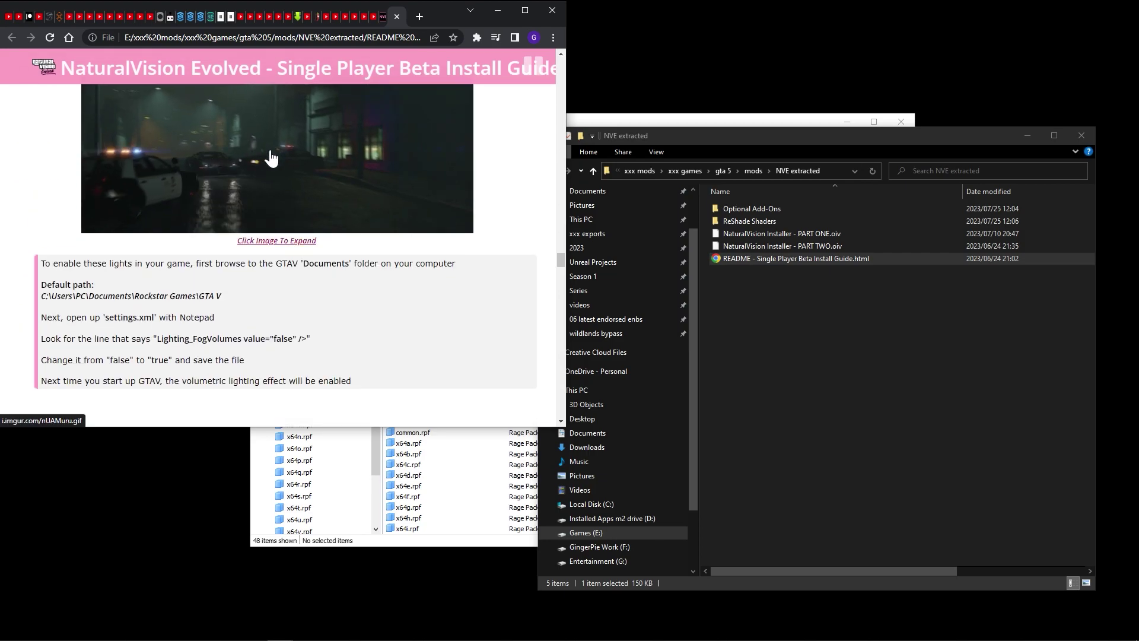
scroll(320, 229, "up", 3)
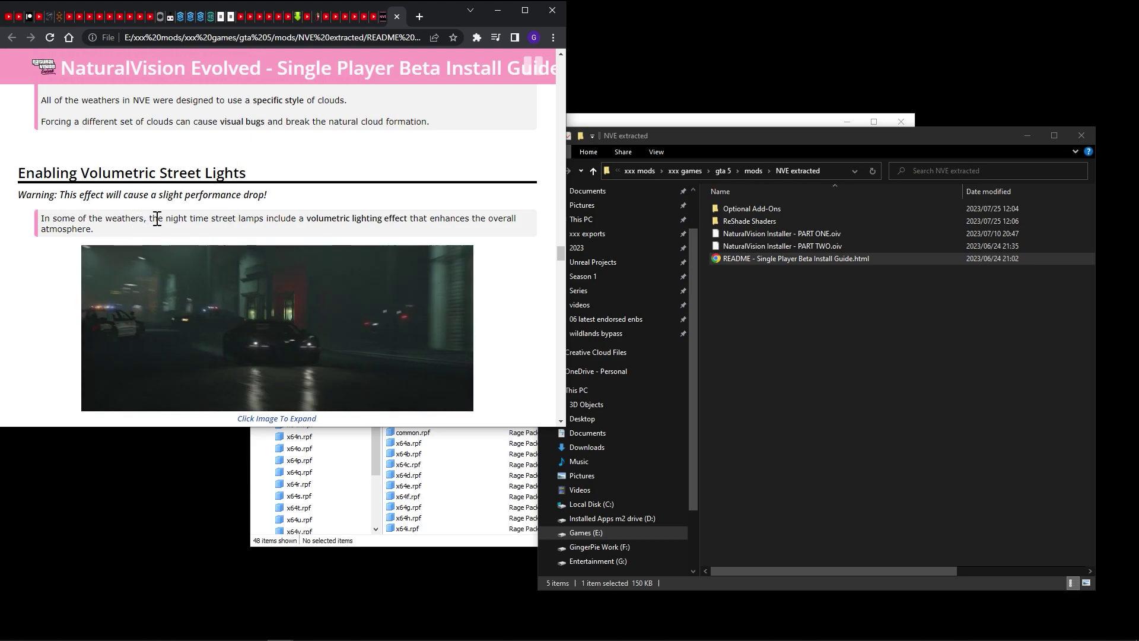
scroll(329, 203, "down", 8)
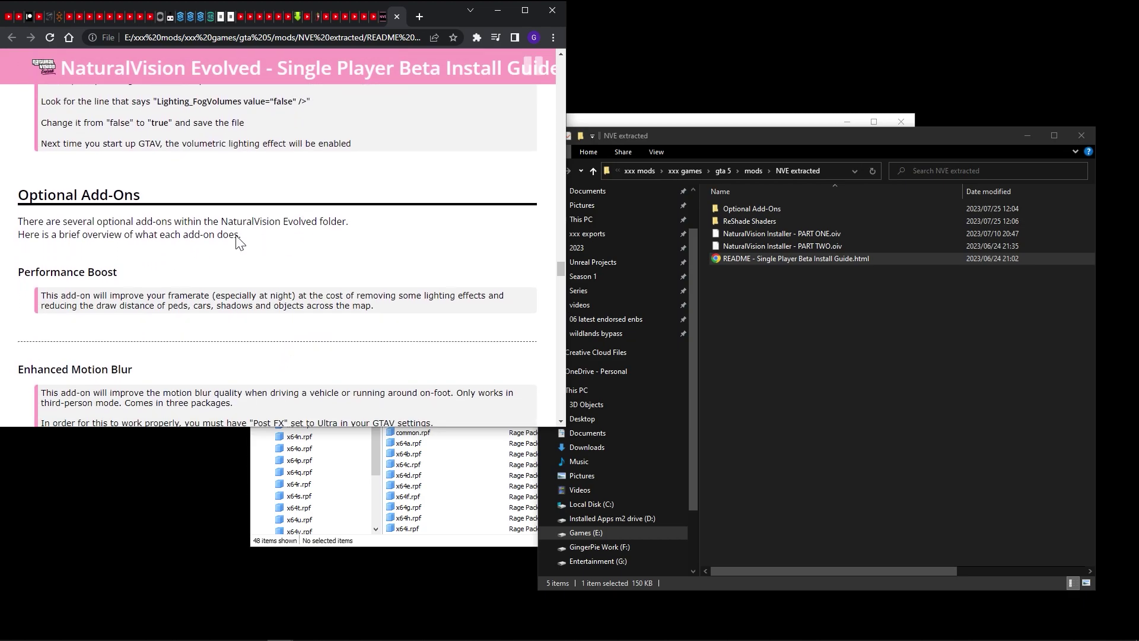
scroll(226, 298, "down", 4)
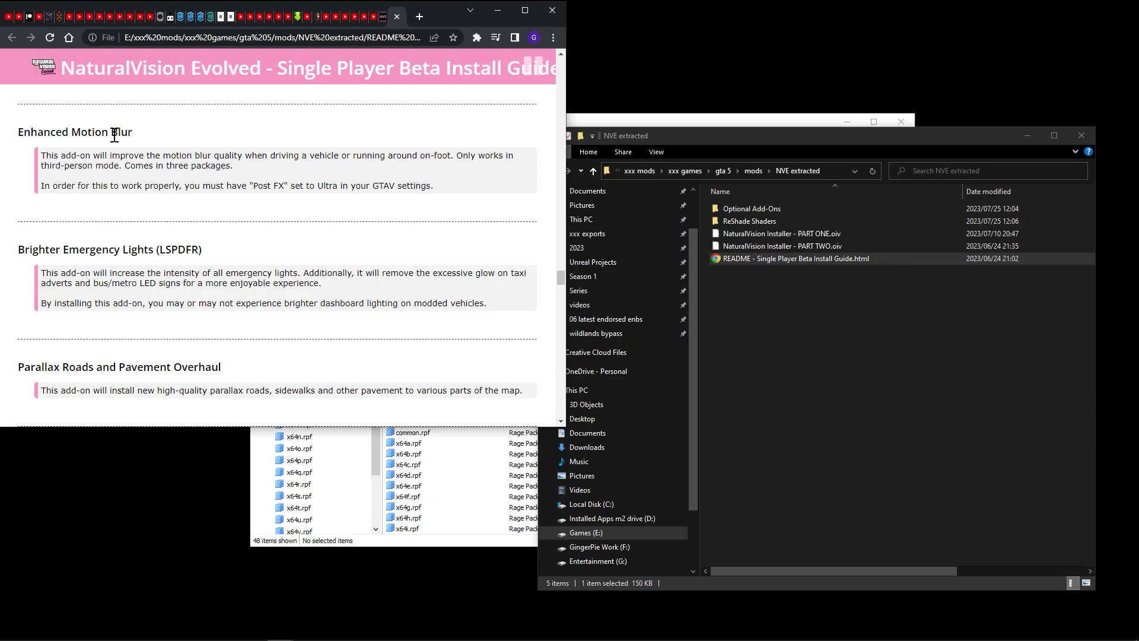
scroll(224, 280, "down", 2)
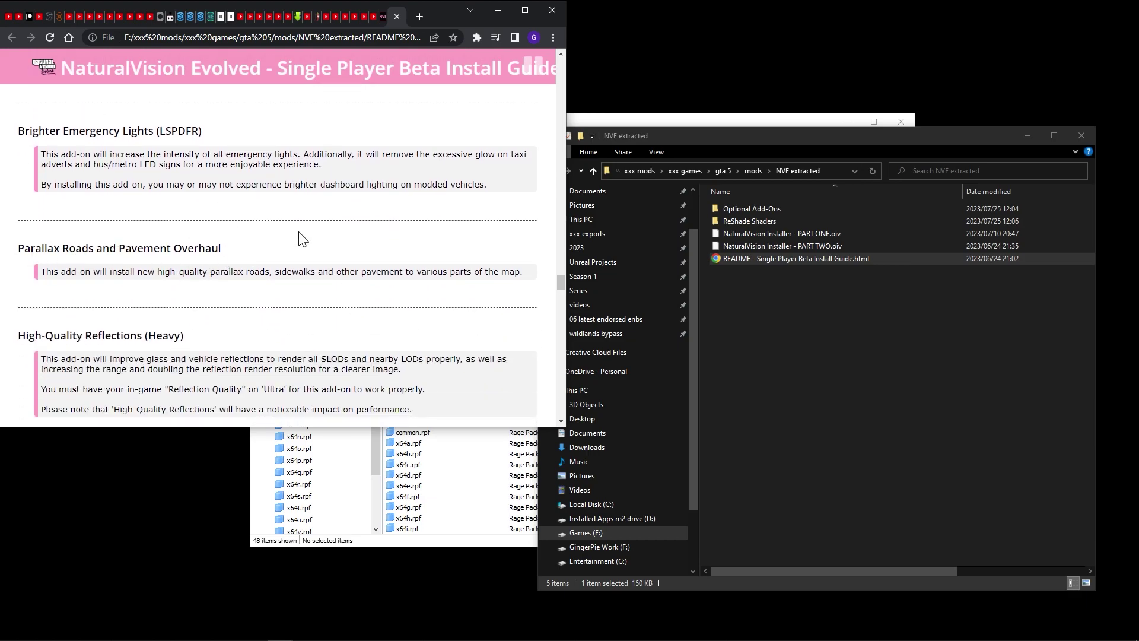
Minimize the guide and copy all five items from the NVE ReShade Shaders folder
left_click(497, 10)
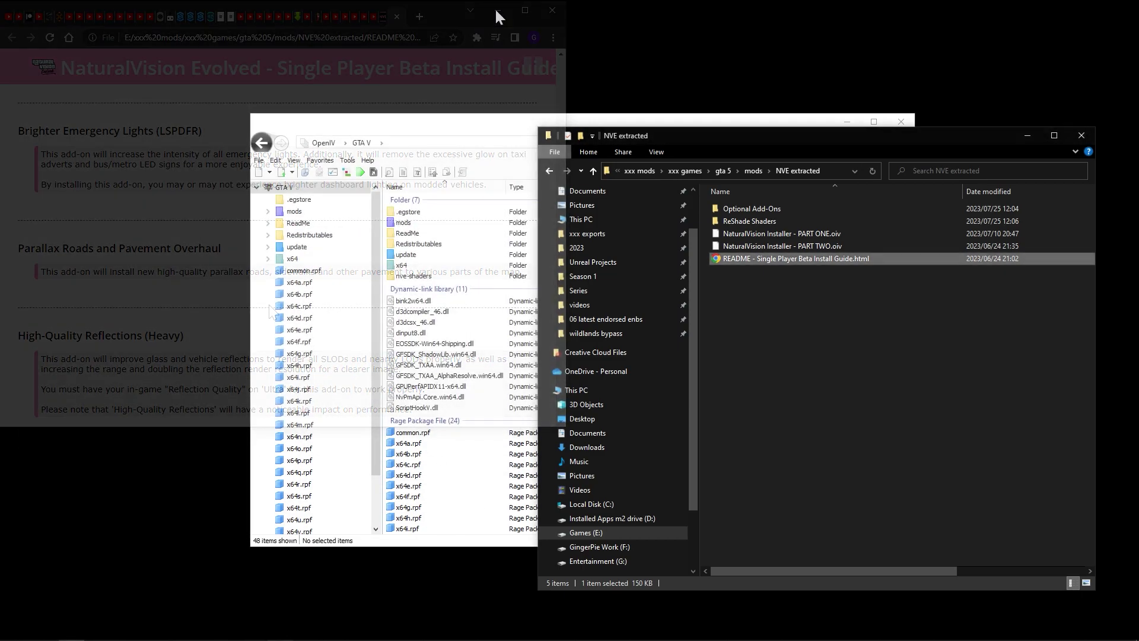
left_click_drag(832, 139, 361, 106)
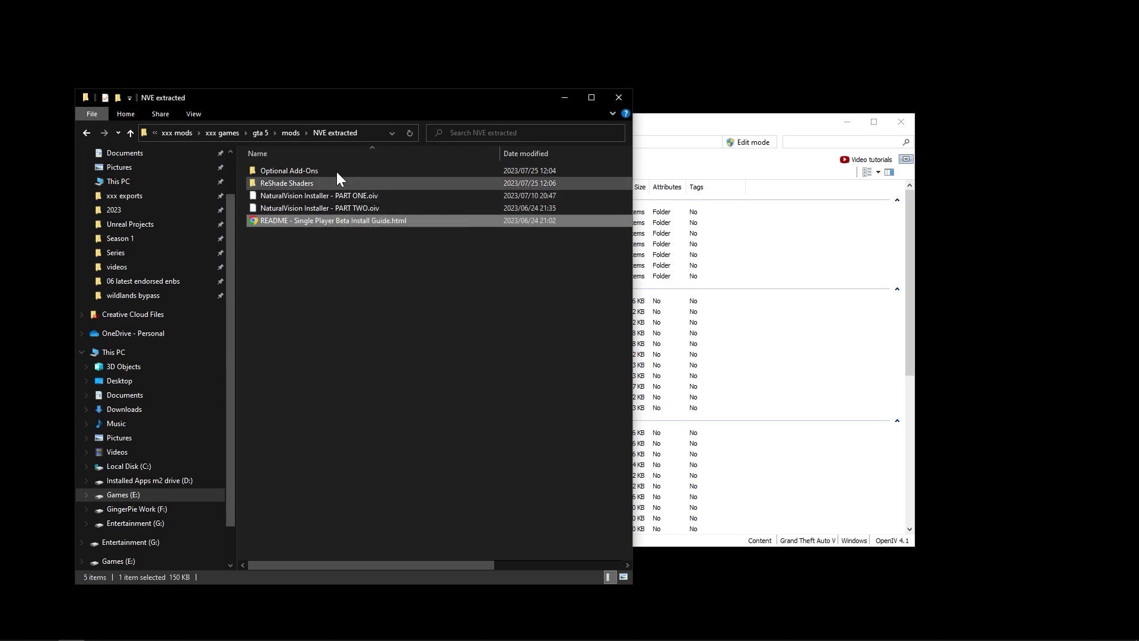
double_click(301, 181)
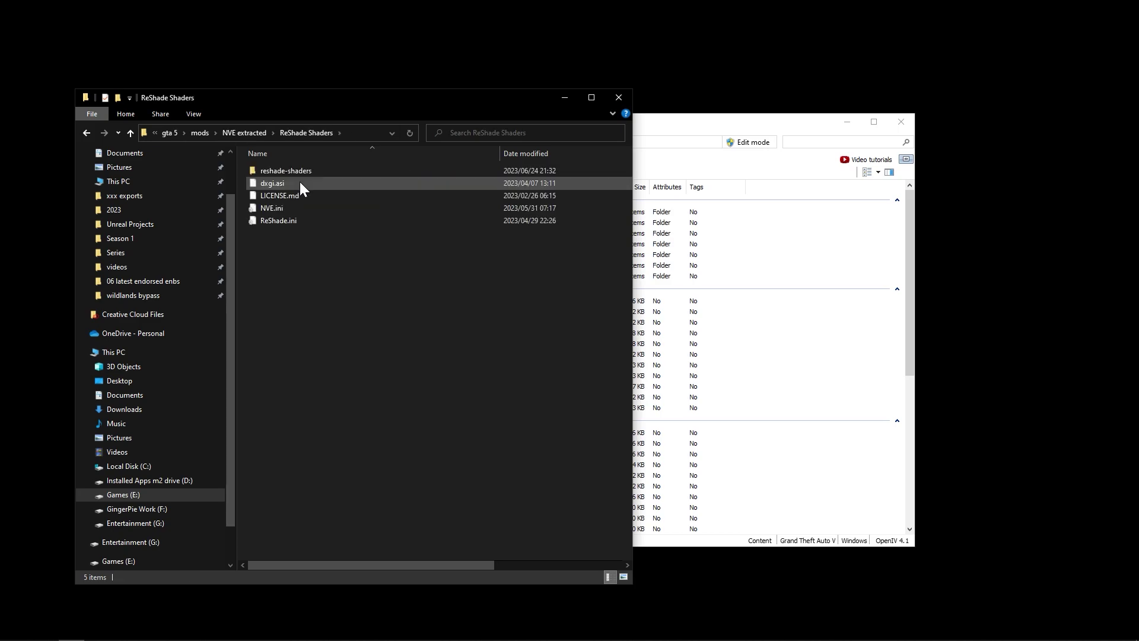
left_click_drag(335, 261, 254, 171)
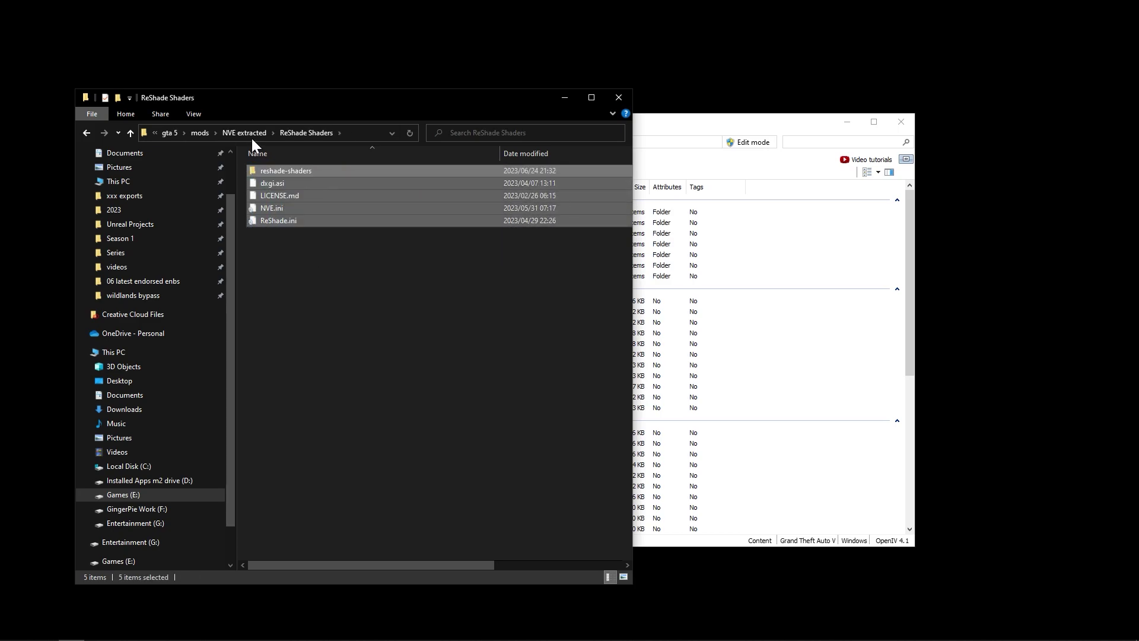
right_click(268, 178)
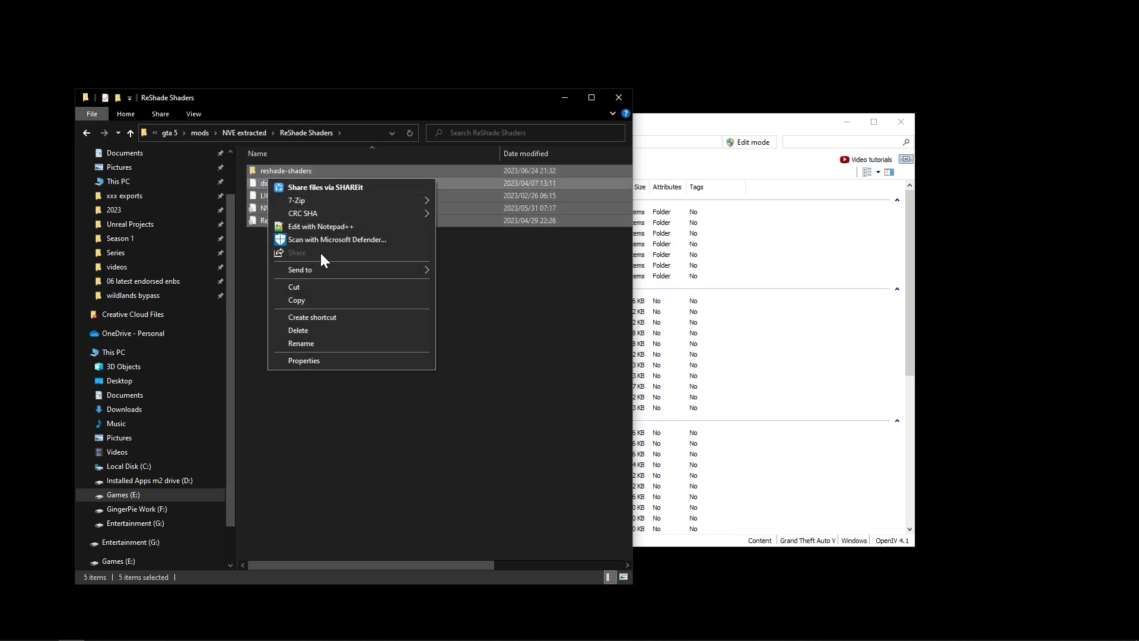
left_click(313, 299)
Open a second Explorer window on the GTAV game folder, placed on the screen's right half
left_click(82, 119)
left_click(123, 142)
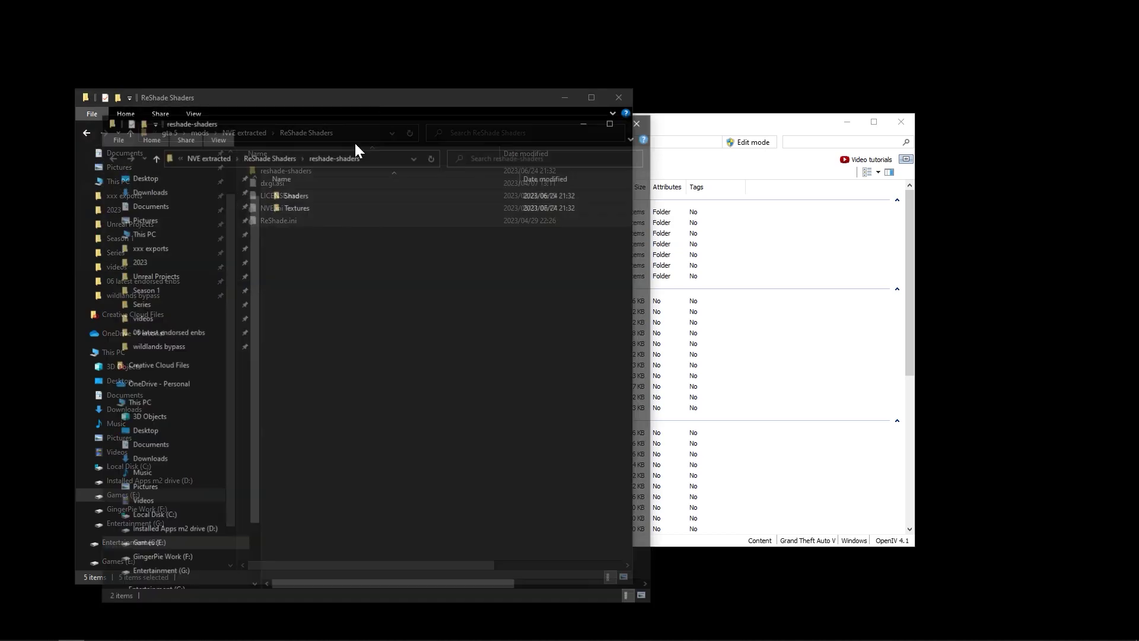
left_click_drag(493, 121, 907, 109)
right_click(832, 436)
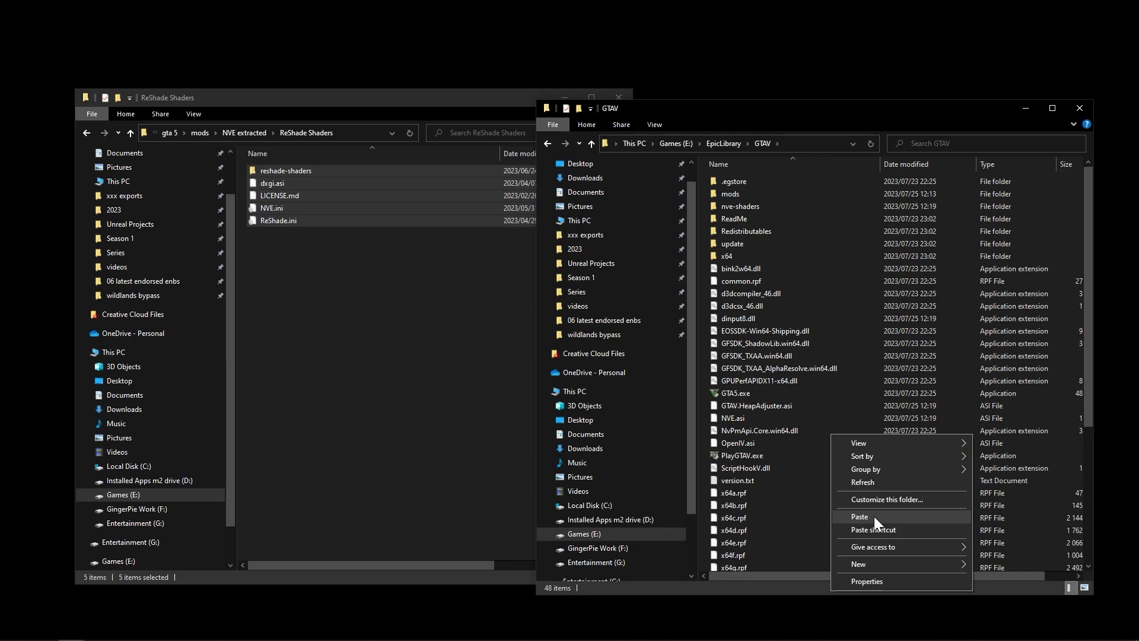
left_click(845, 418)
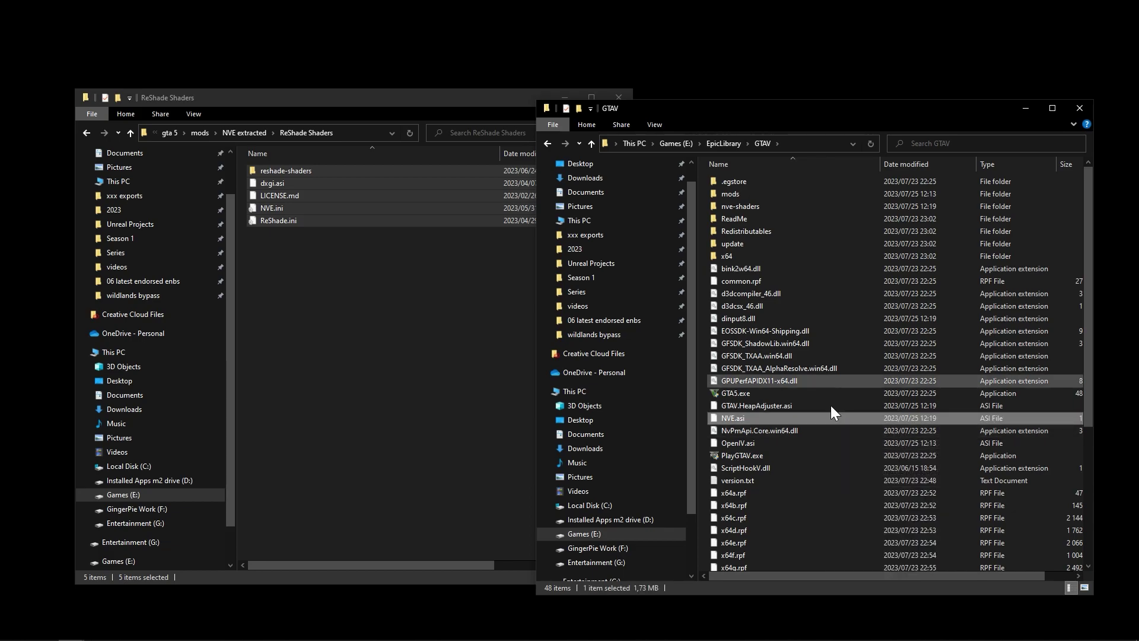
left_click(368, 269)
Browse into the Optional Add-Ons folder and minimize the GTAV game folder window
left_click(86, 133)
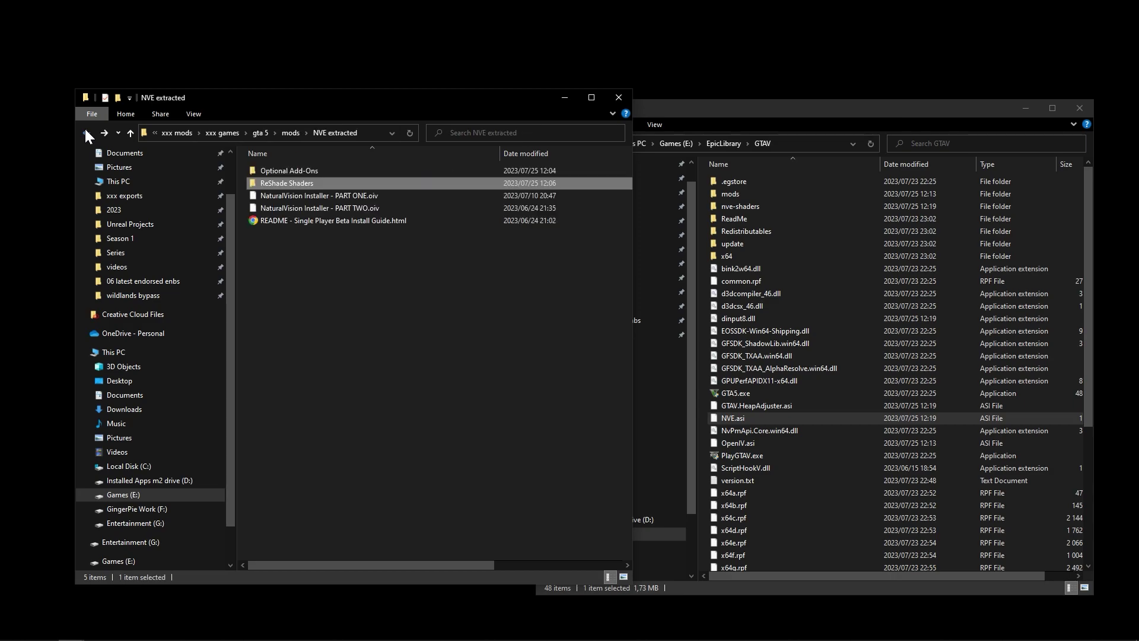
double_click(304, 172)
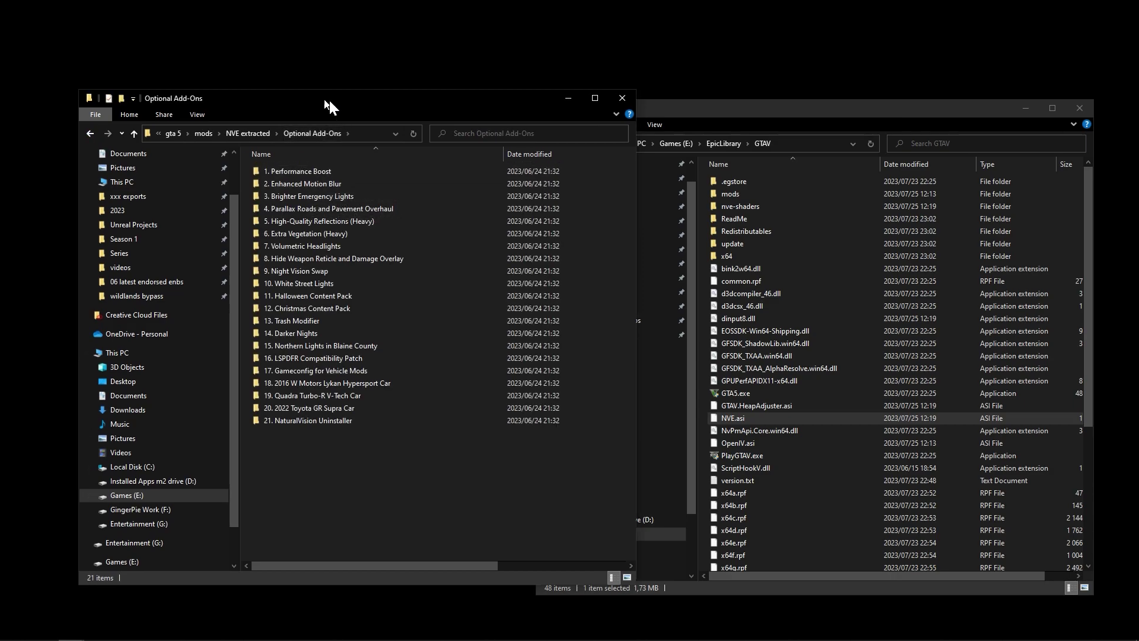
left_click_drag(329, 98, 635, 81)
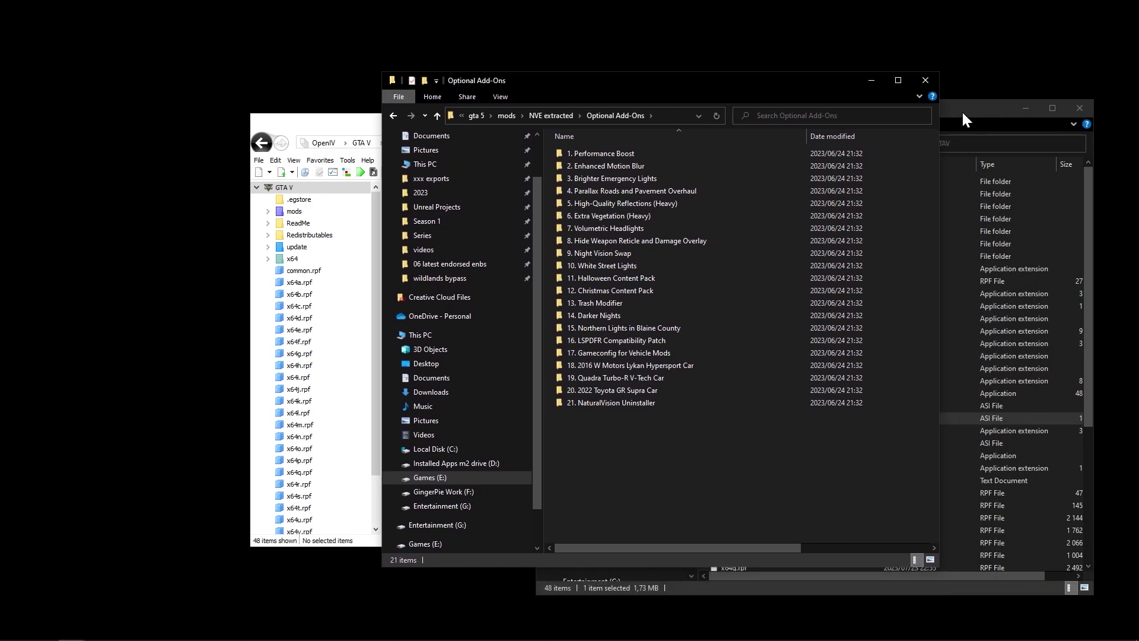
left_click(1017, 109)
Uncover OpenIV and reopen the README install guide from NVE extracted
left_click_drag(766, 82, 920, 99)
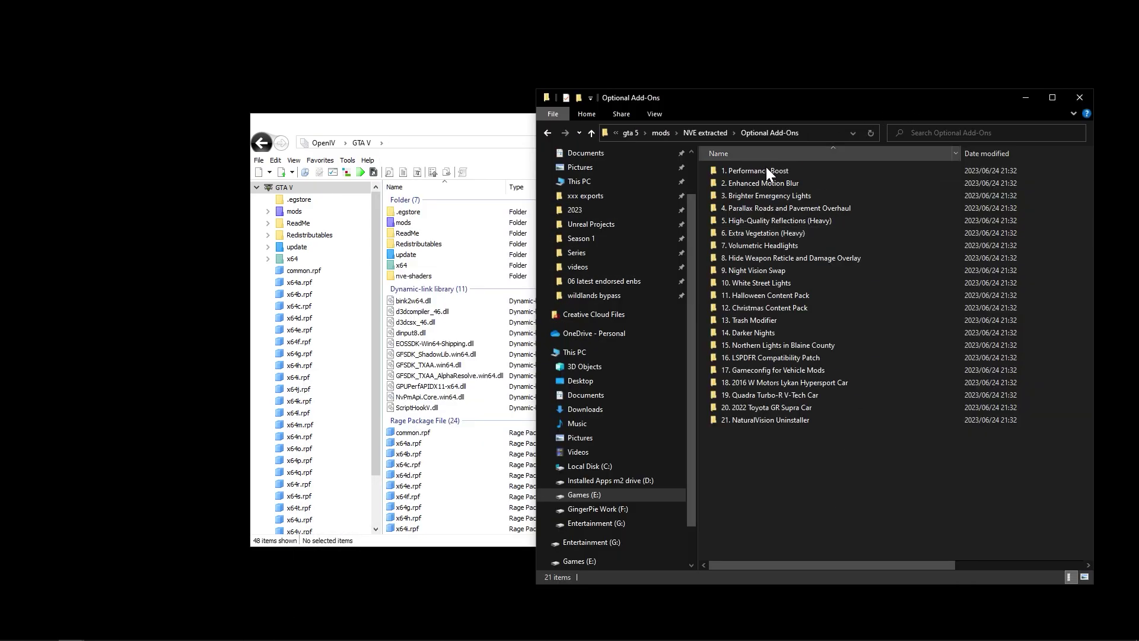
left_click(547, 134)
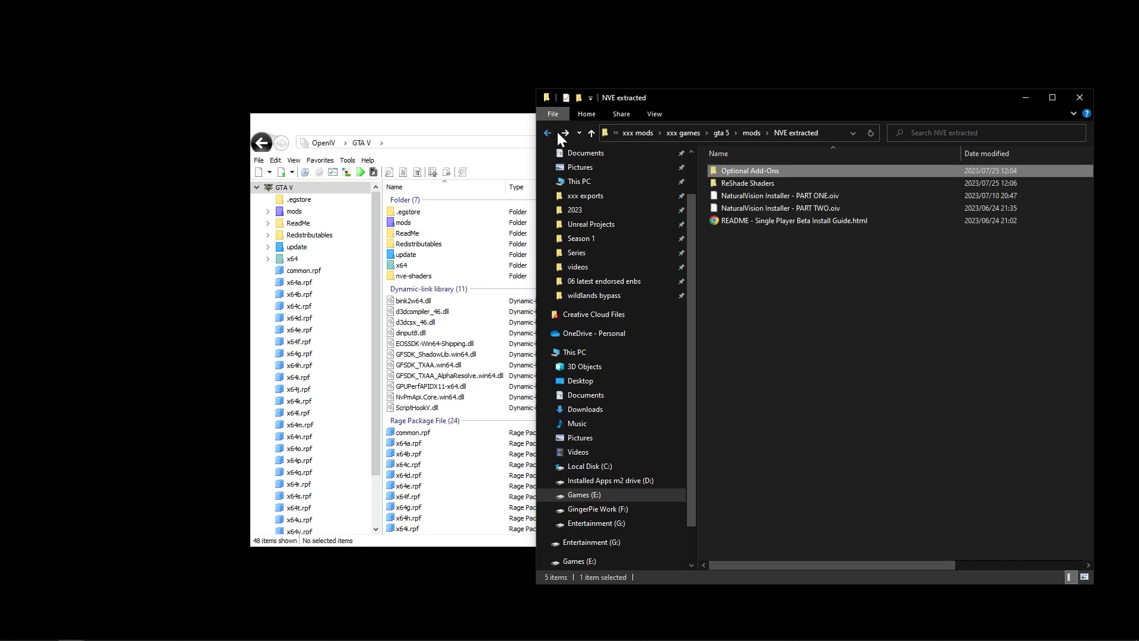
double_click(763, 221)
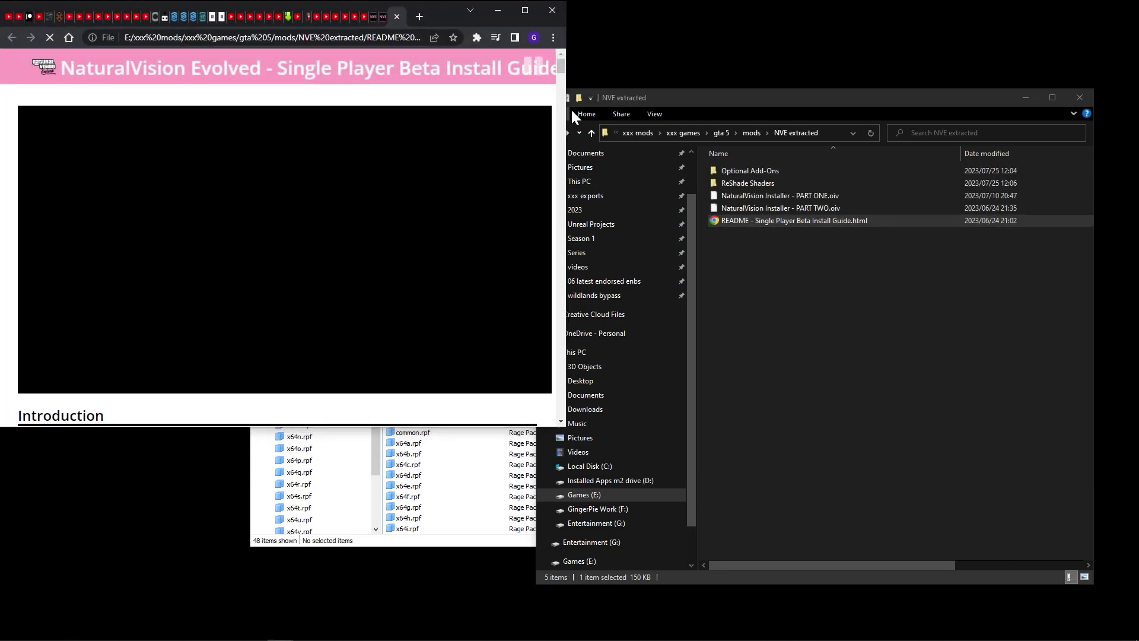
Read the guide's install instructions and add-ons like Darker Nights and Northern Lights, then minimize Chrome
scroll(290, 235, "down", 5)
scroll(291, 235, "down", 10)
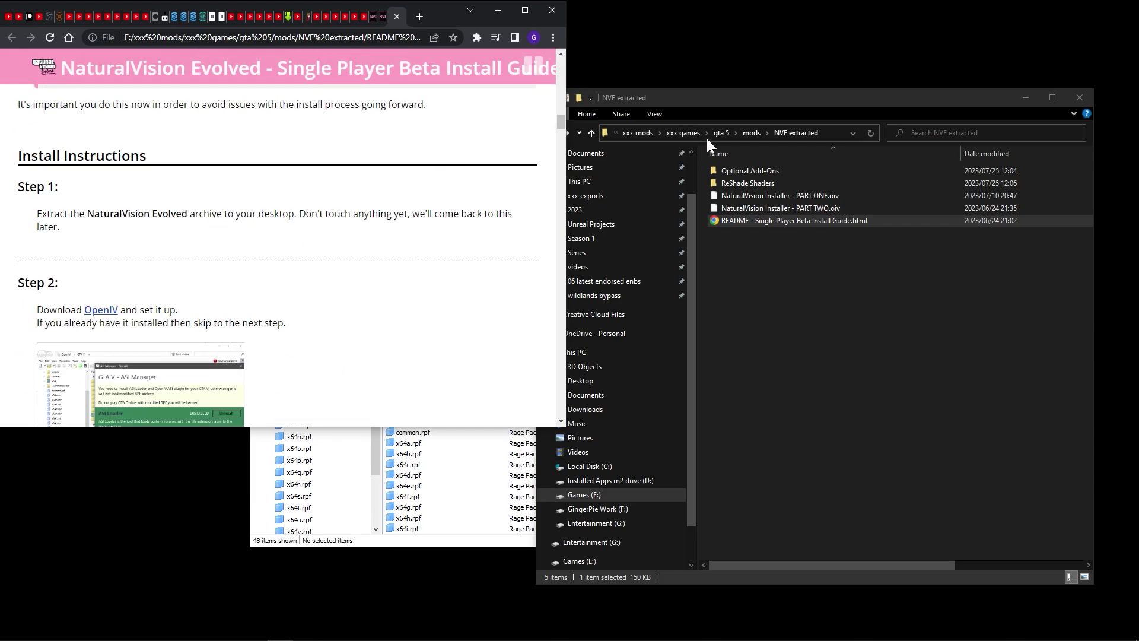
left_click_drag(557, 127, 562, 366)
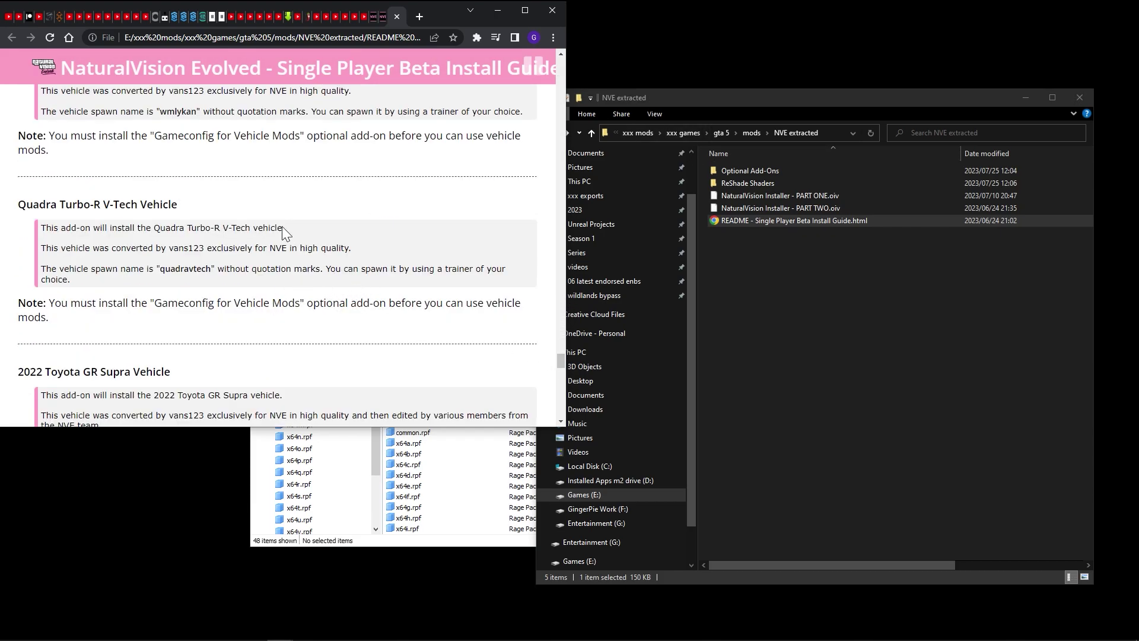
scroll(276, 243, "up", 9)
scroll(248, 300, "up", 1)
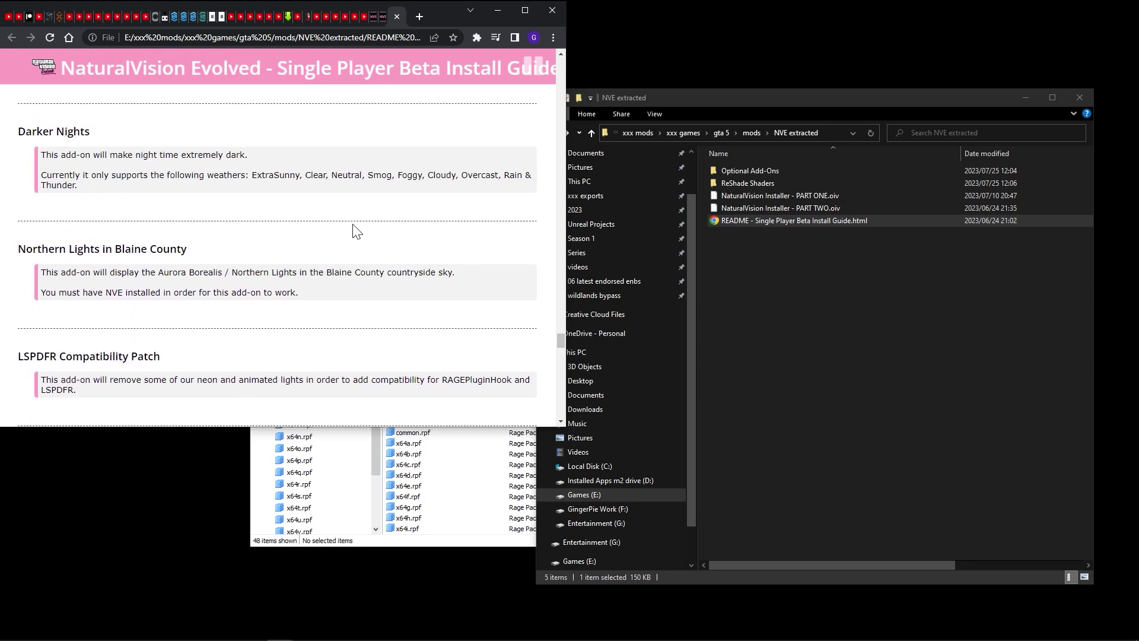
left_click(496, 10)
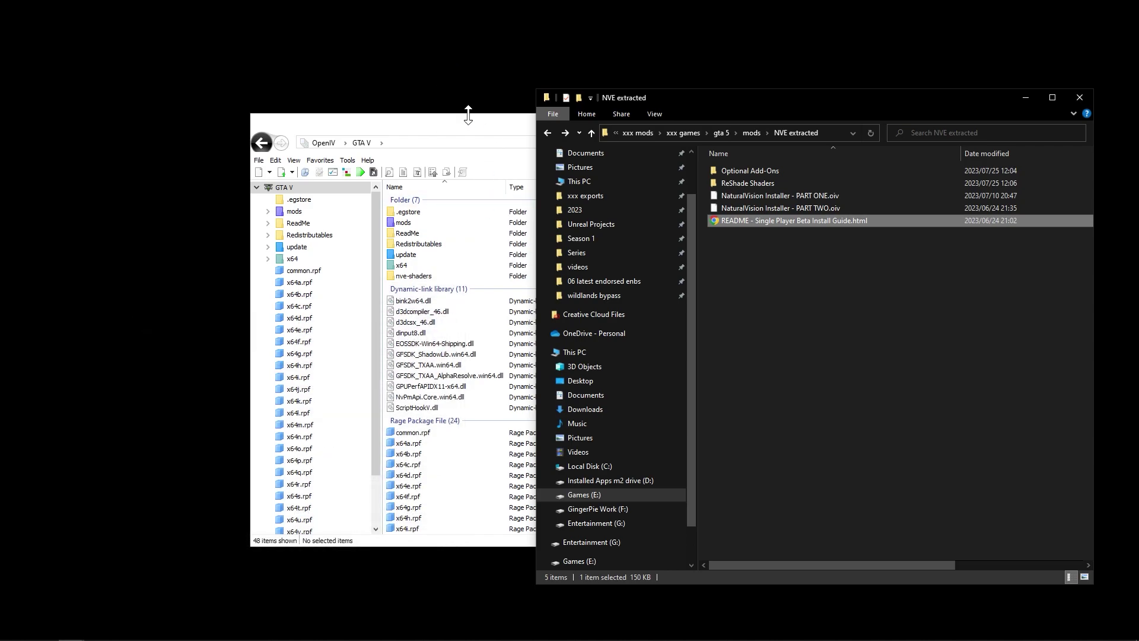
Install 'INSTALL - Performance Boost.oiv' from Optional Add-Ons\1. Performance Boost into the mods folder
left_click(467, 117)
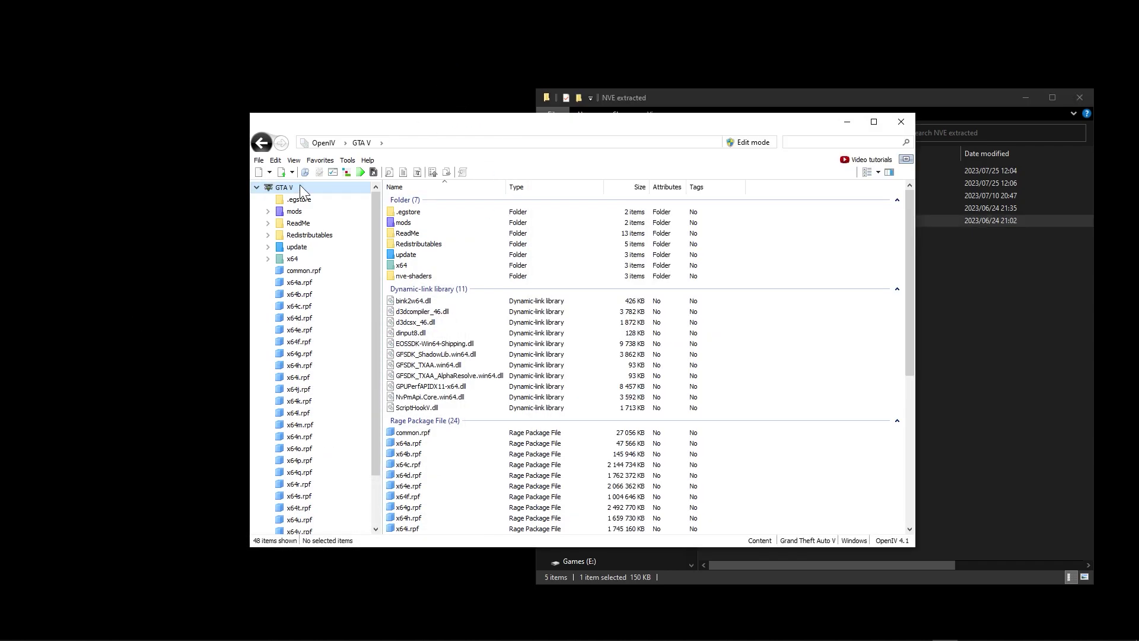
left_click(346, 173)
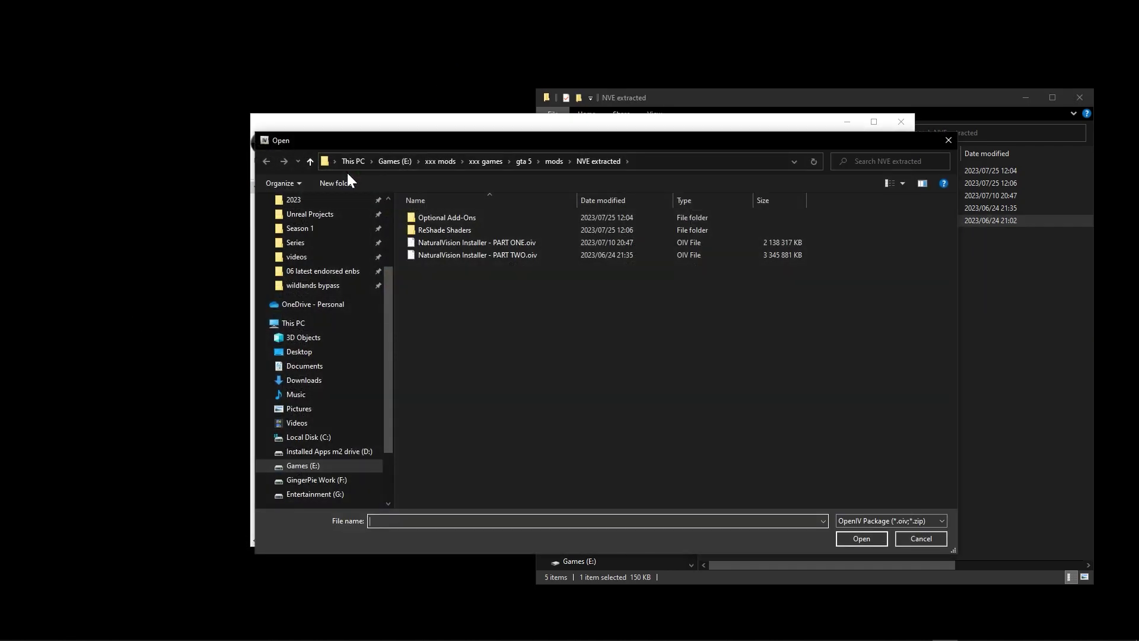
double_click(468, 218)
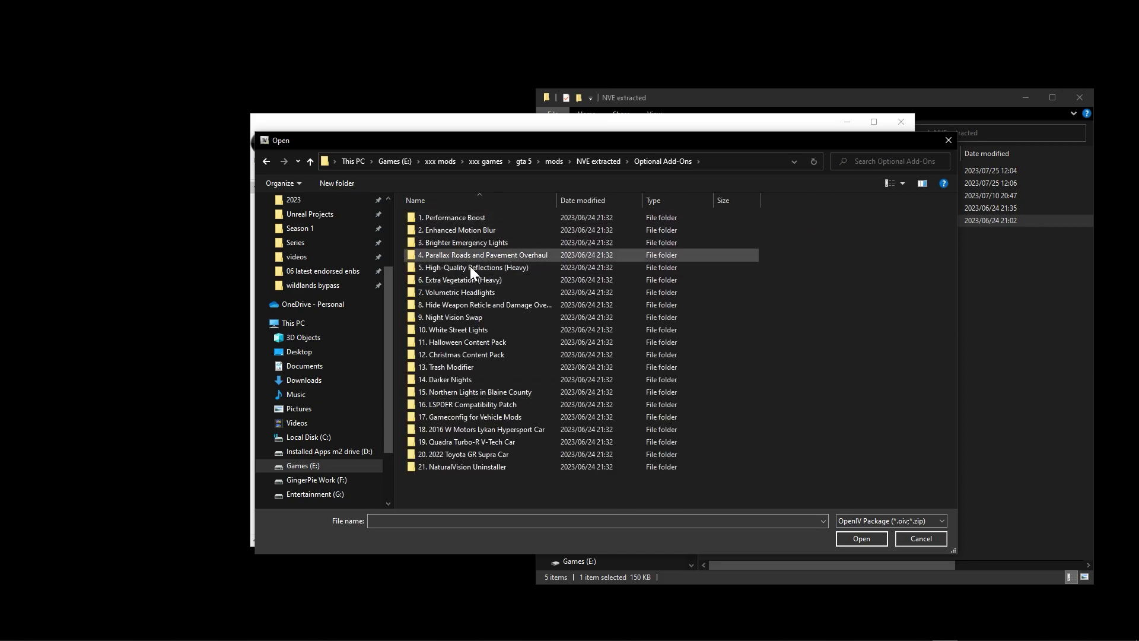
double_click(482, 217)
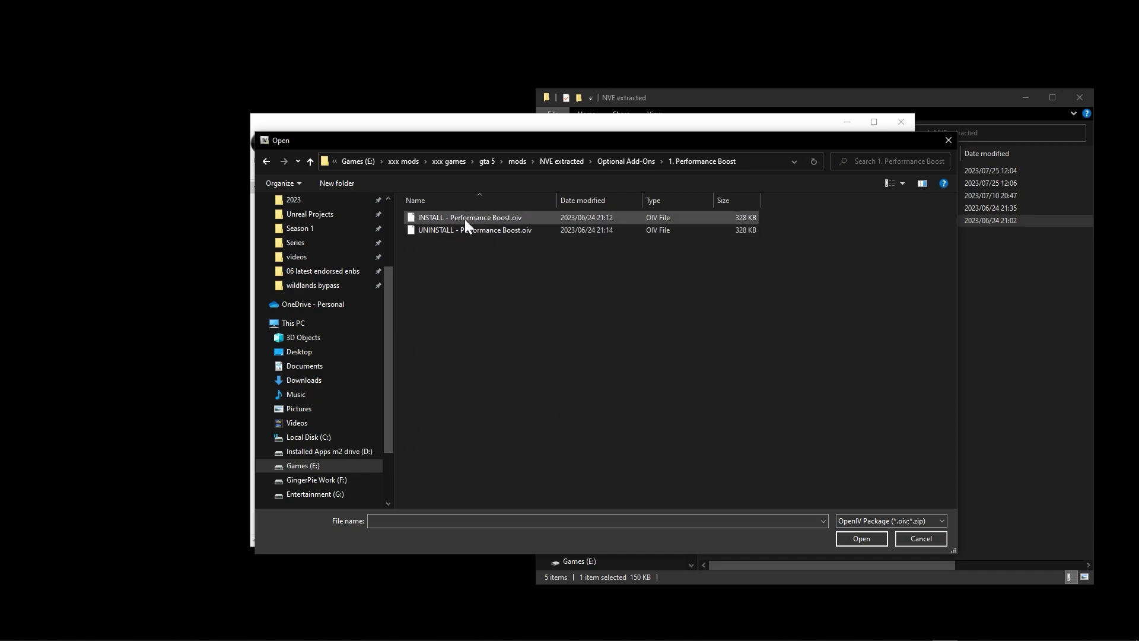
left_click(464, 218)
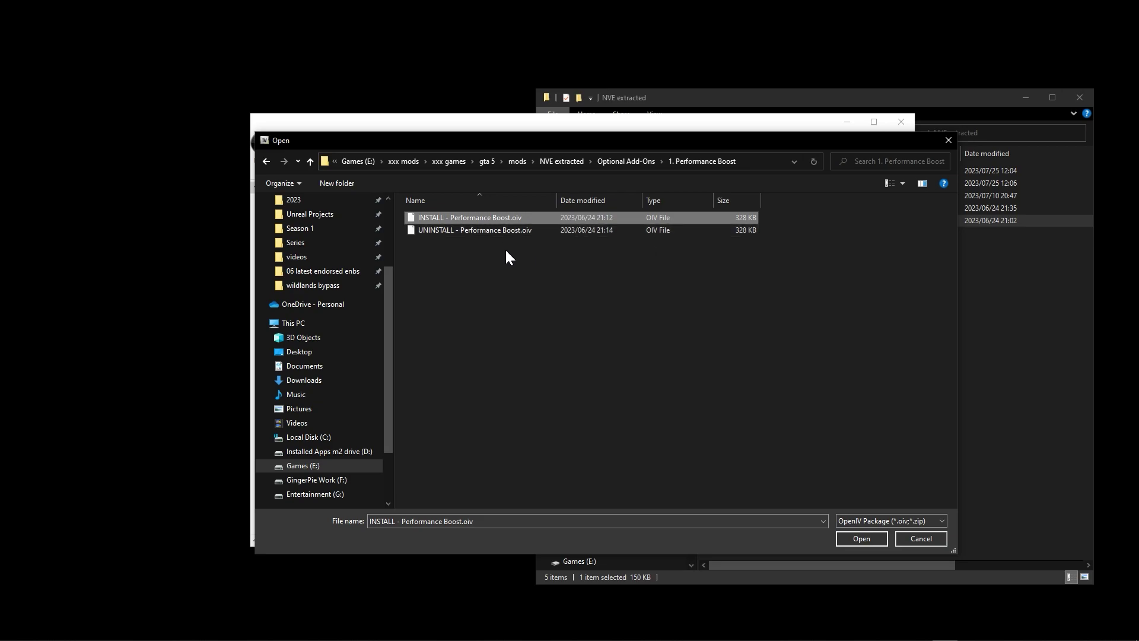
left_click(852, 538)
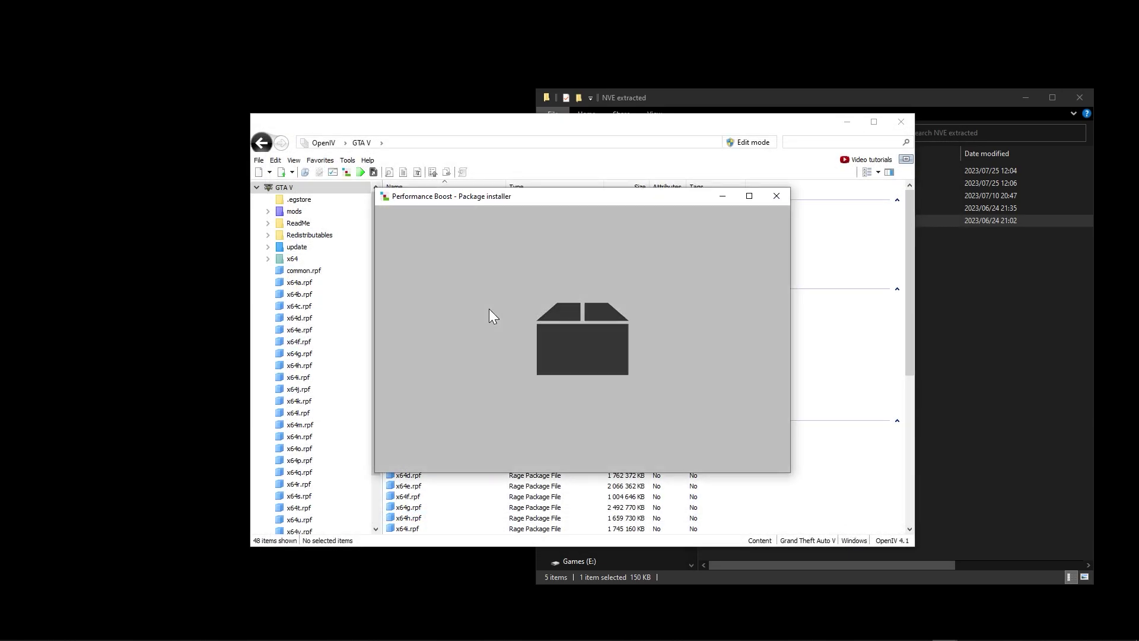
left_click(760, 286)
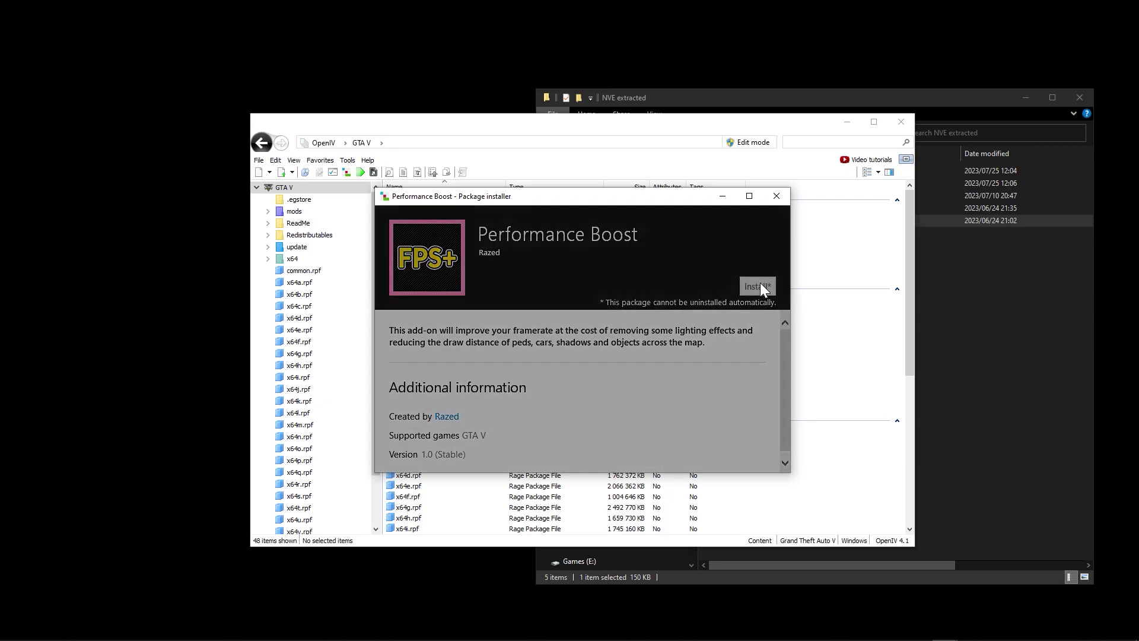
left_click(569, 353)
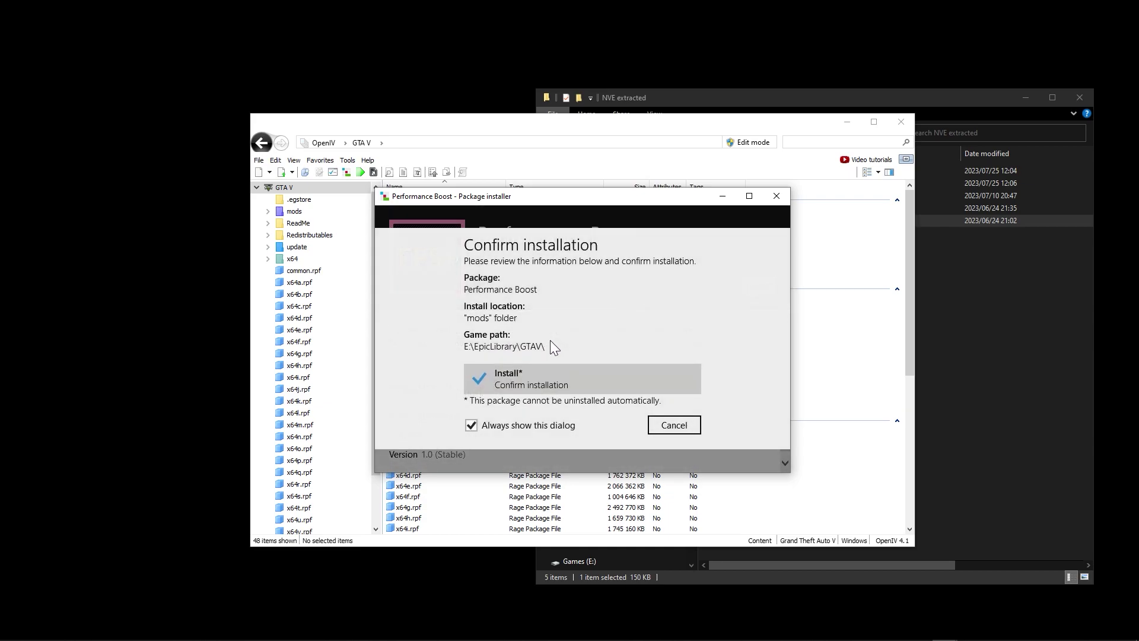
left_click(566, 382)
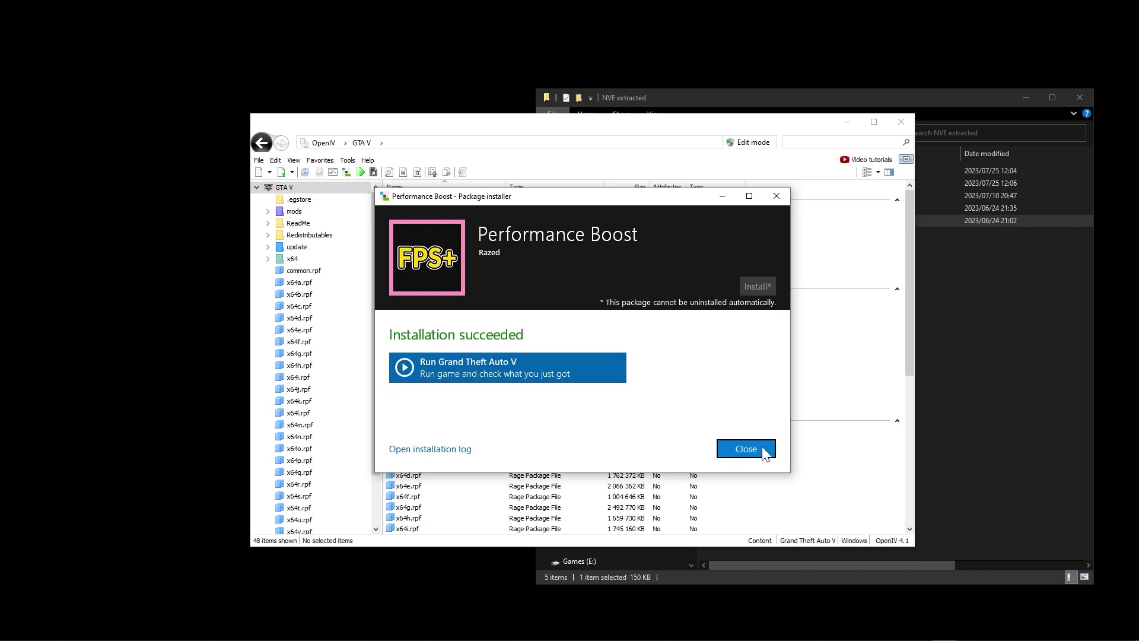
left_click(746, 449)
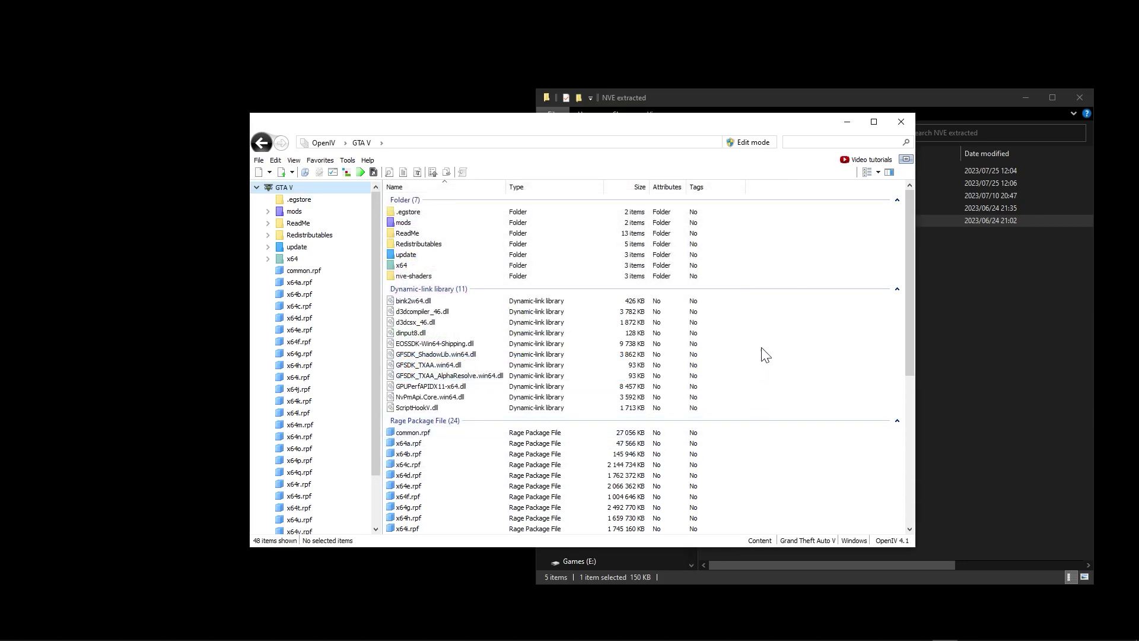
Install the 4. Parallax Roads add-on's INSTALL .oiv package into the mods folder
left_click(354, 172)
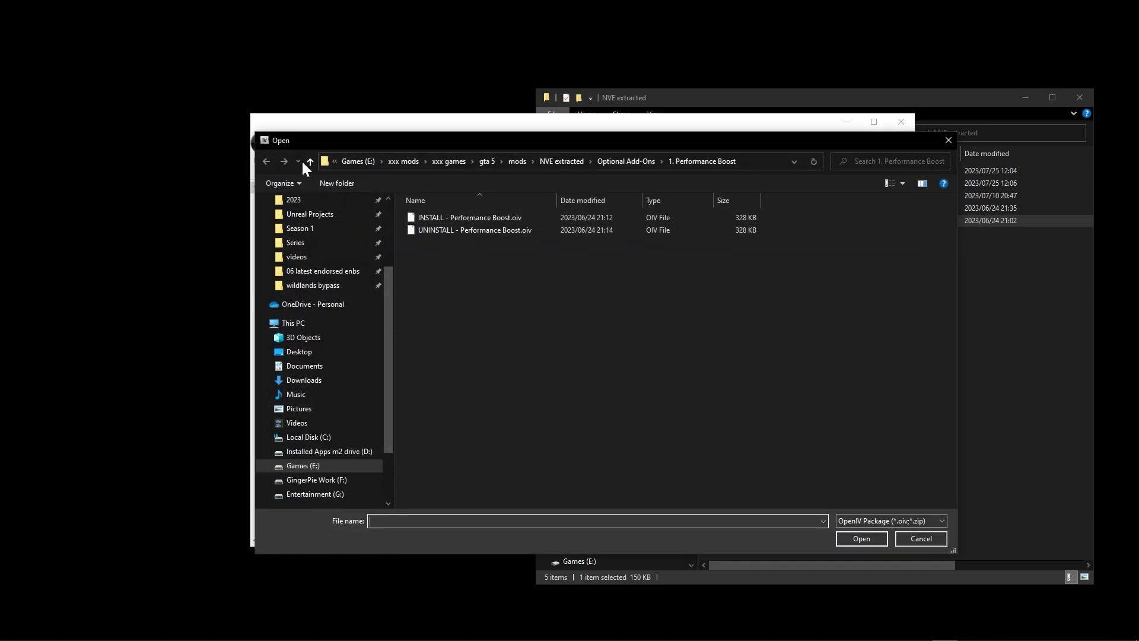
left_click(643, 162)
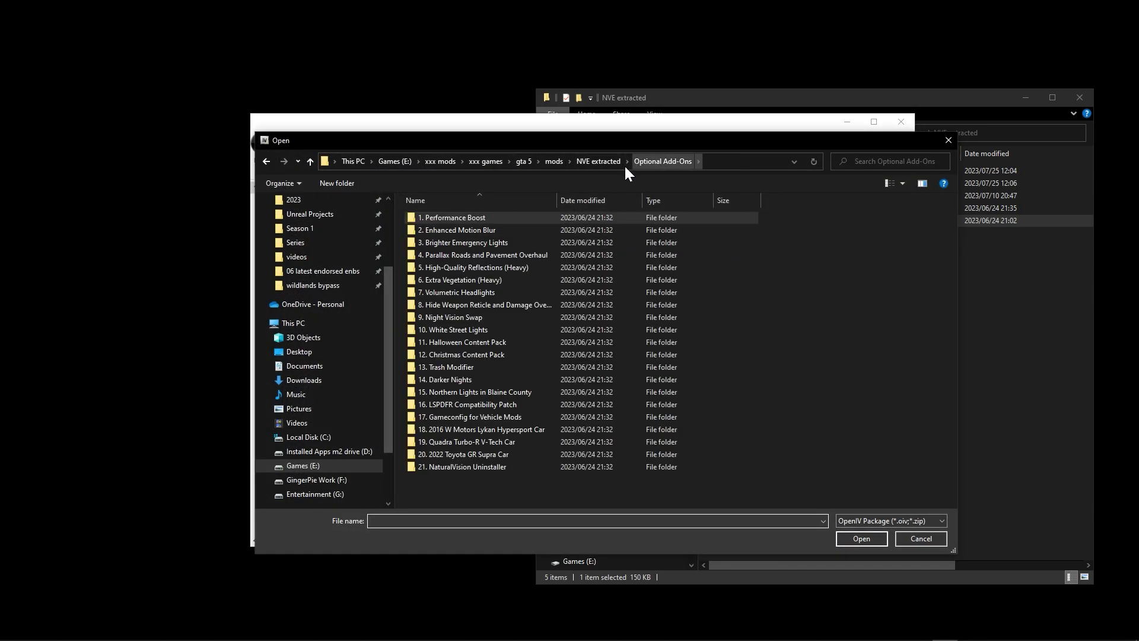
double_click(492, 254)
left_click(476, 218)
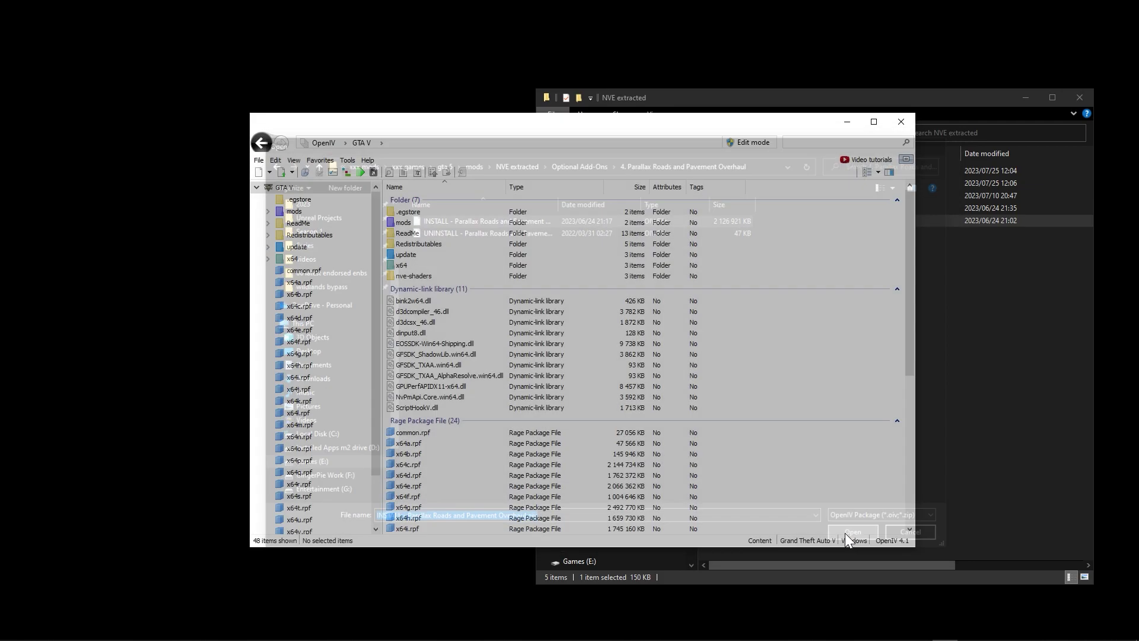
left_click(857, 539)
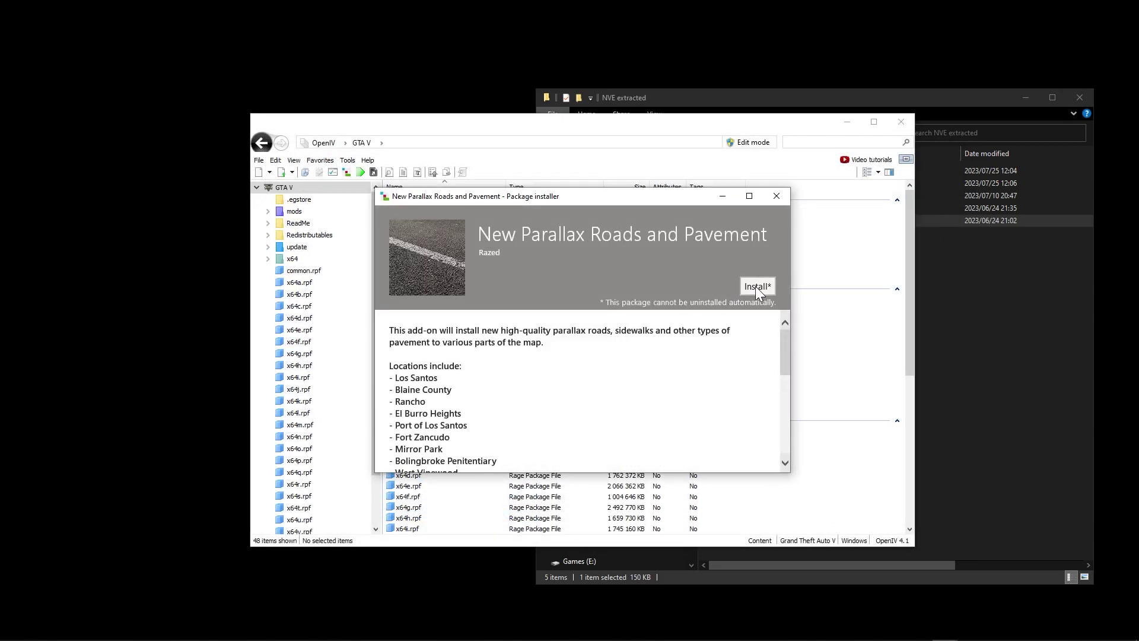
left_click(756, 286)
left_click(571, 308)
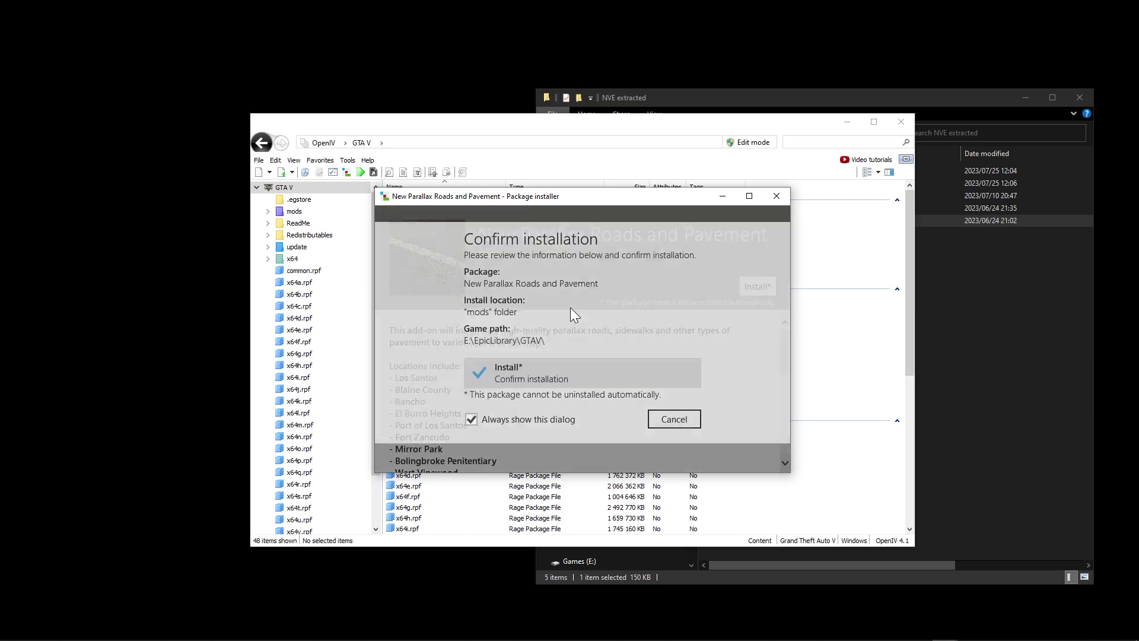
left_click(549, 380)
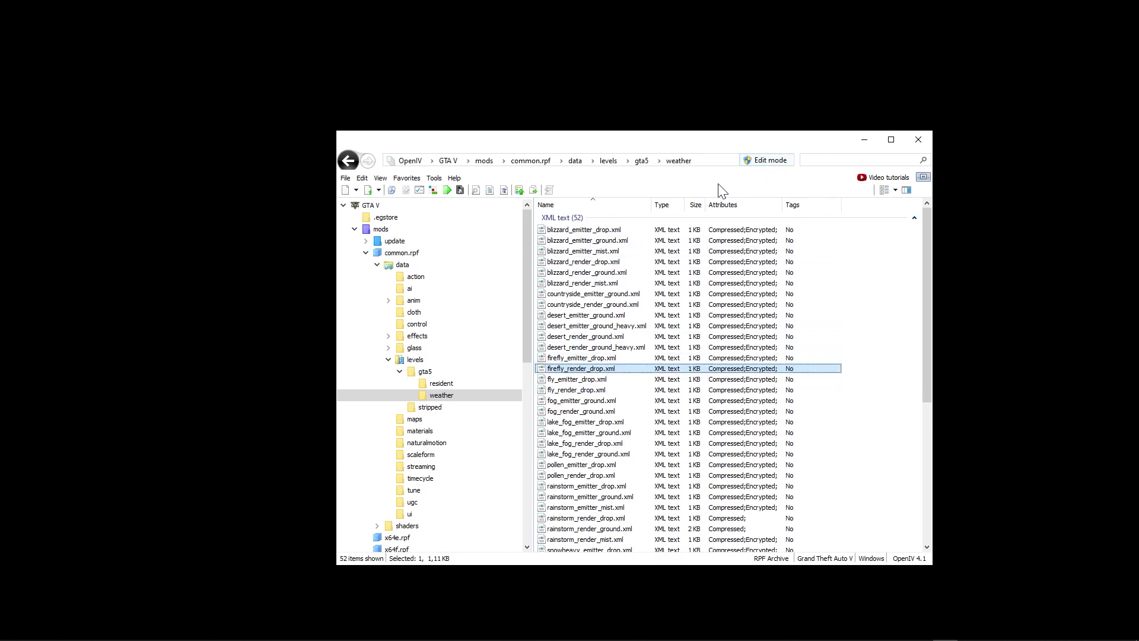
Switch OpenIV into edit mode, accepting the auto-save warning
left_click(770, 161)
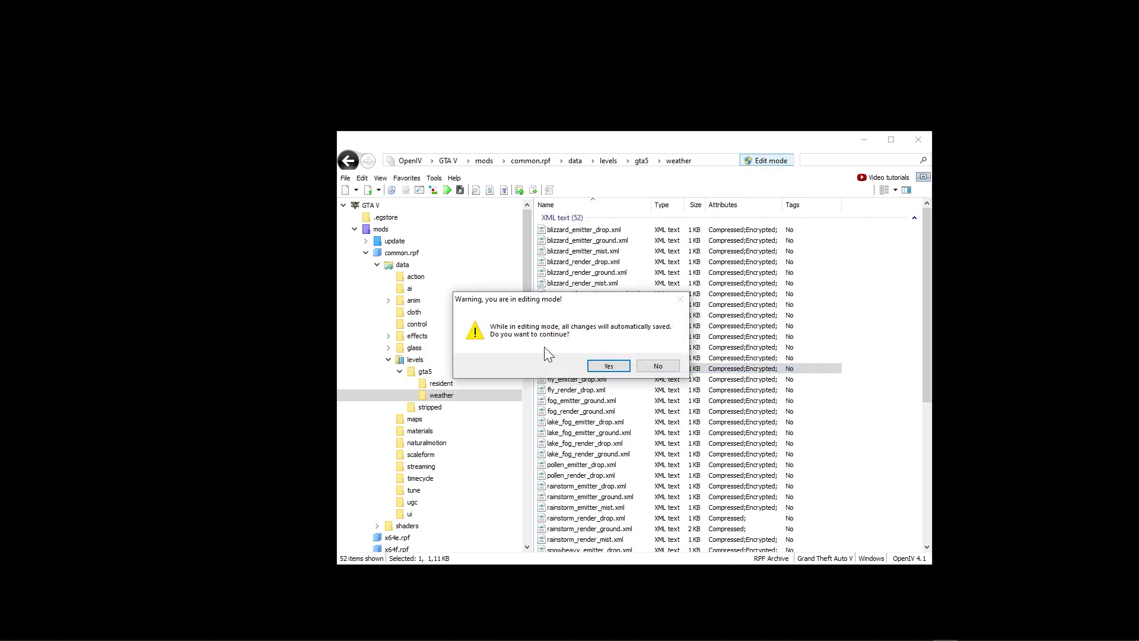
left_click(613, 366)
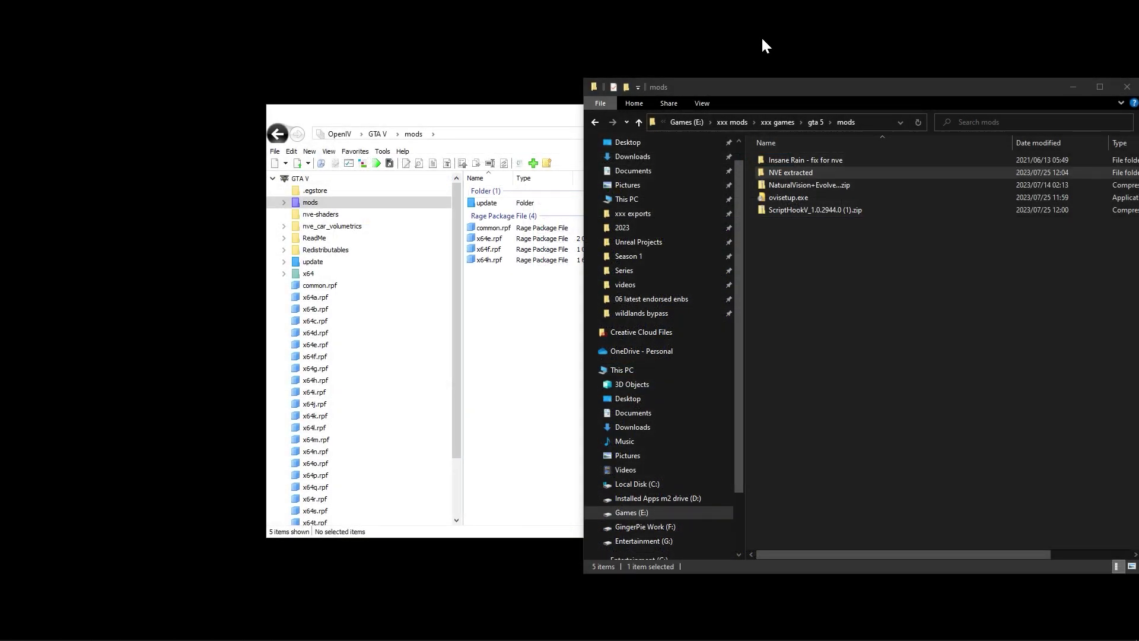
Open the Insane Rain fix folder and its install instructions.txt in Notepad, moved lower left
left_click(831, 162)
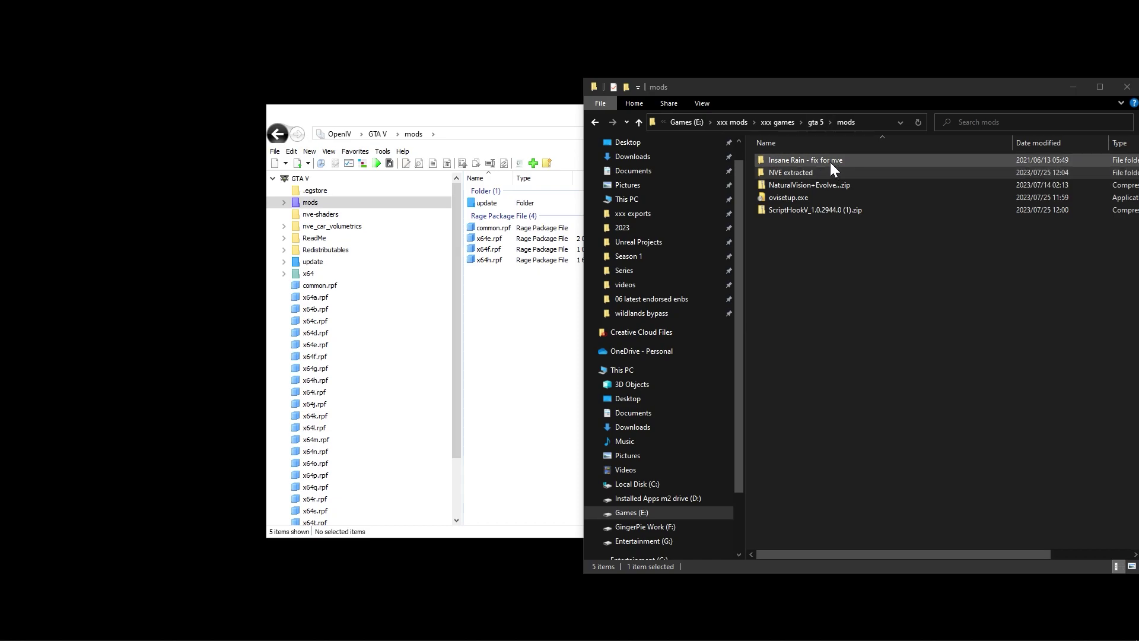
double_click(831, 162)
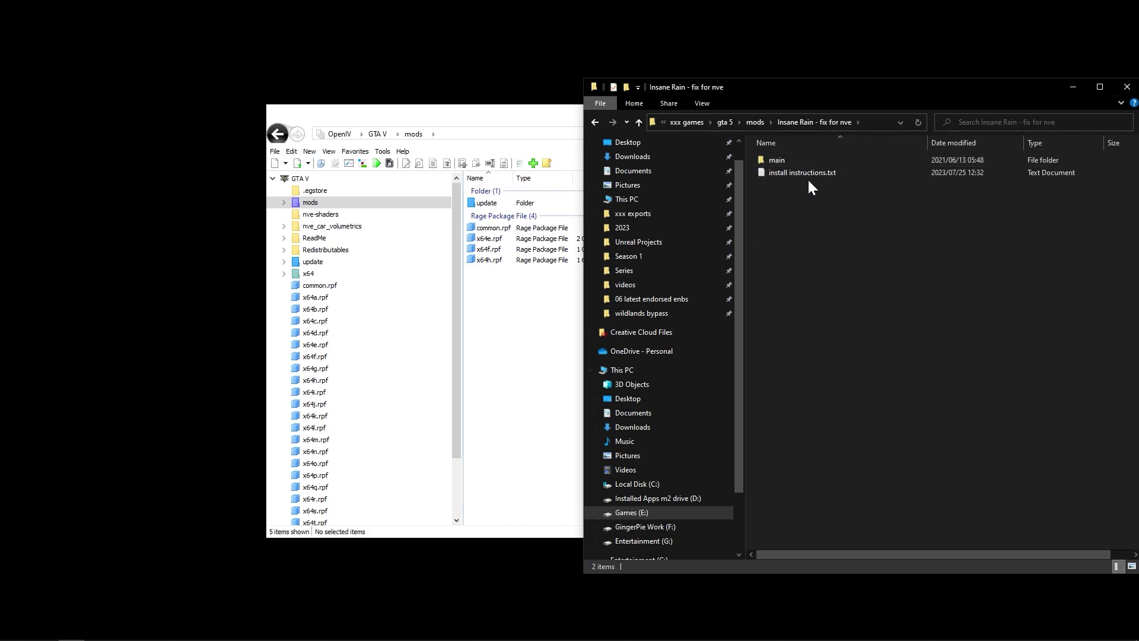
double_click(813, 172)
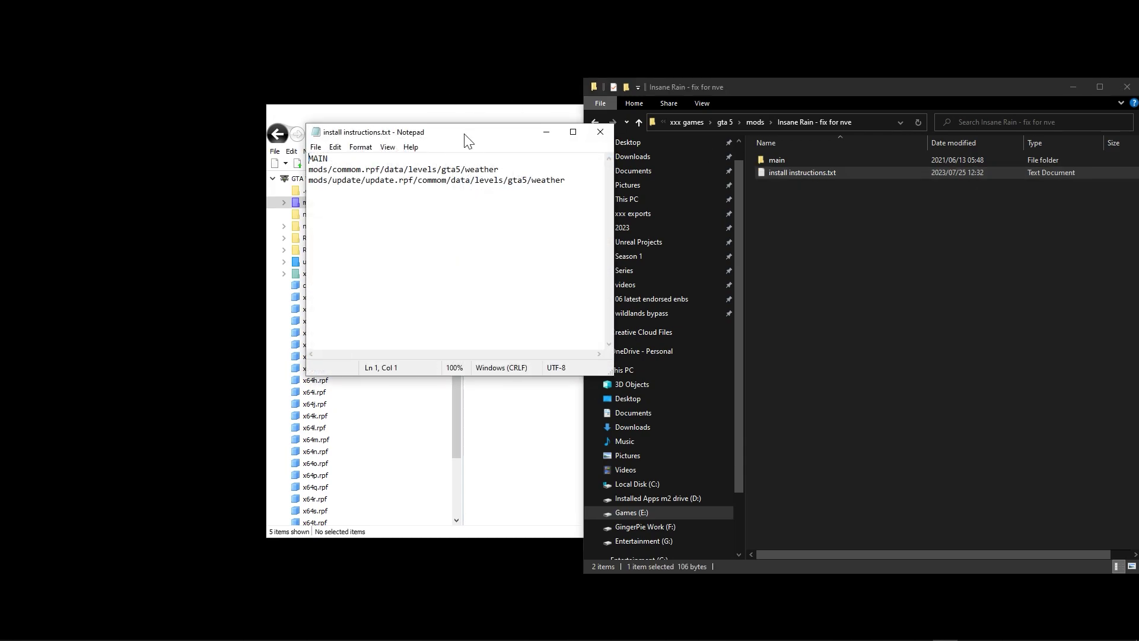
left_click_drag(468, 141, 857, 259)
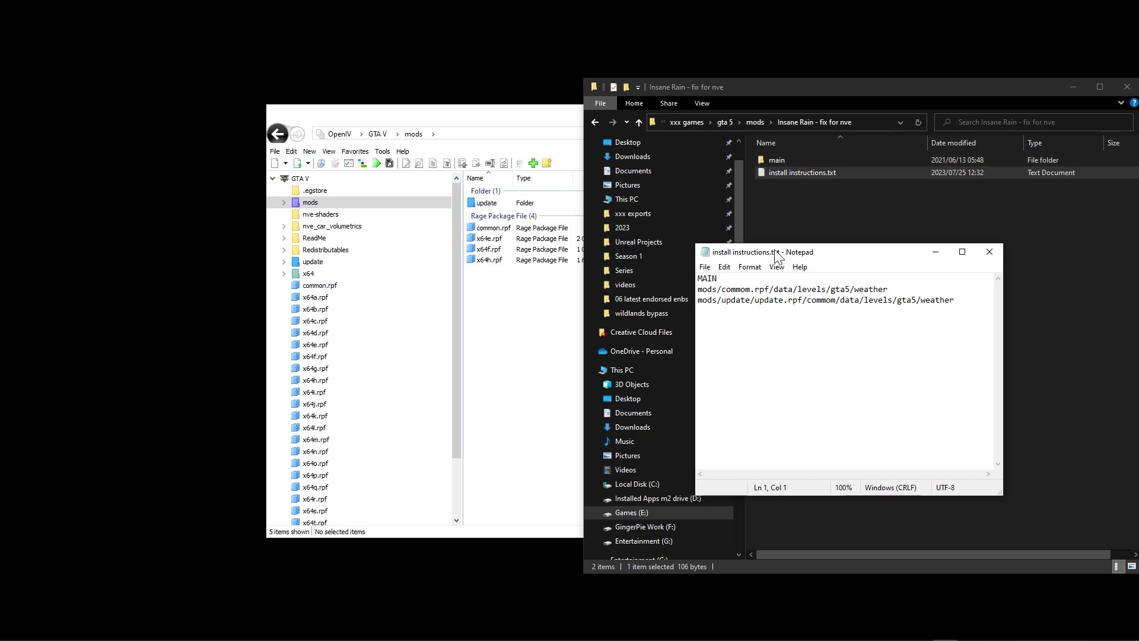
left_click_drag(776, 253, 556, 360)
Open the fix's main folder and select its four weather XML files
double_click(777, 156)
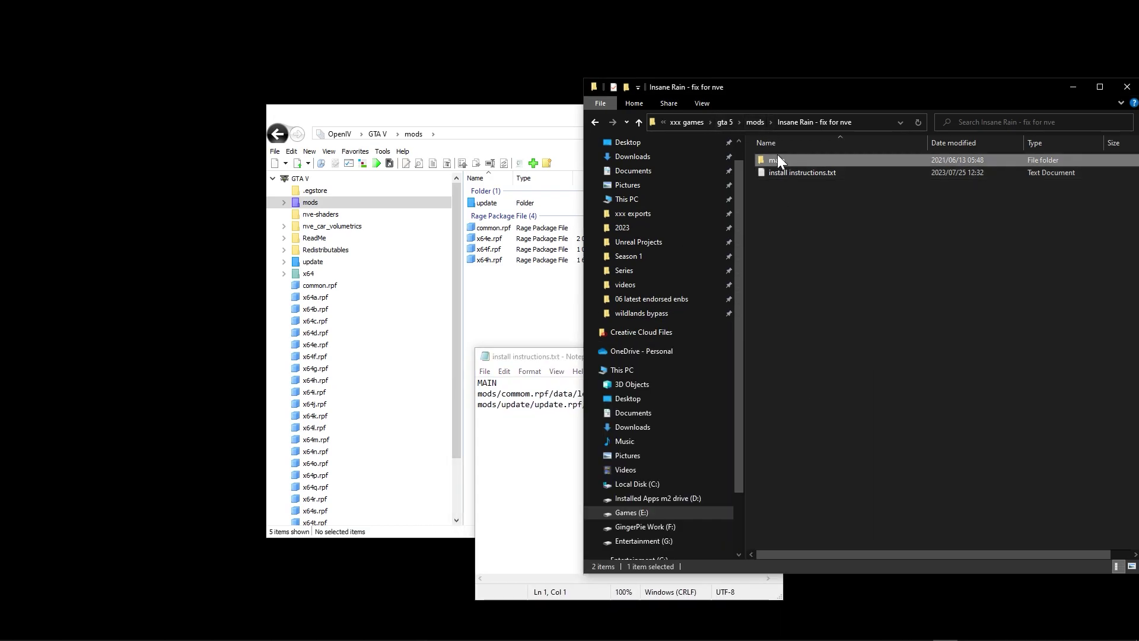
left_click_drag(840, 239, 785, 159)
left_click(785, 159)
left_click_drag(842, 243, 796, 175)
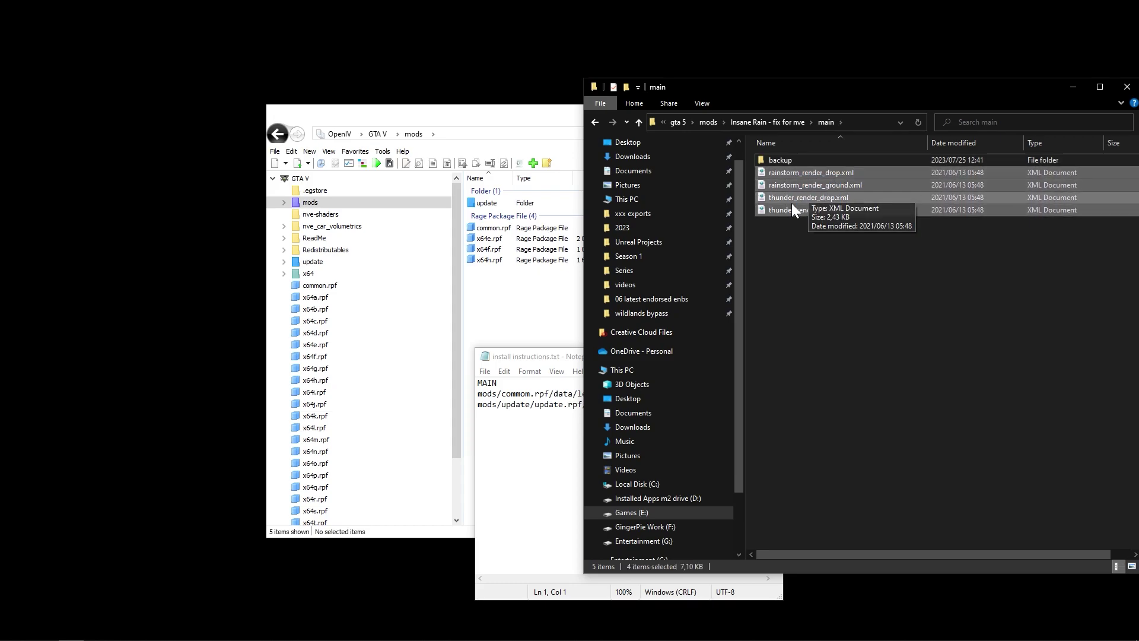
Highlight the two target install paths in the instructions, then shift OpenIV left
left_click(528, 359)
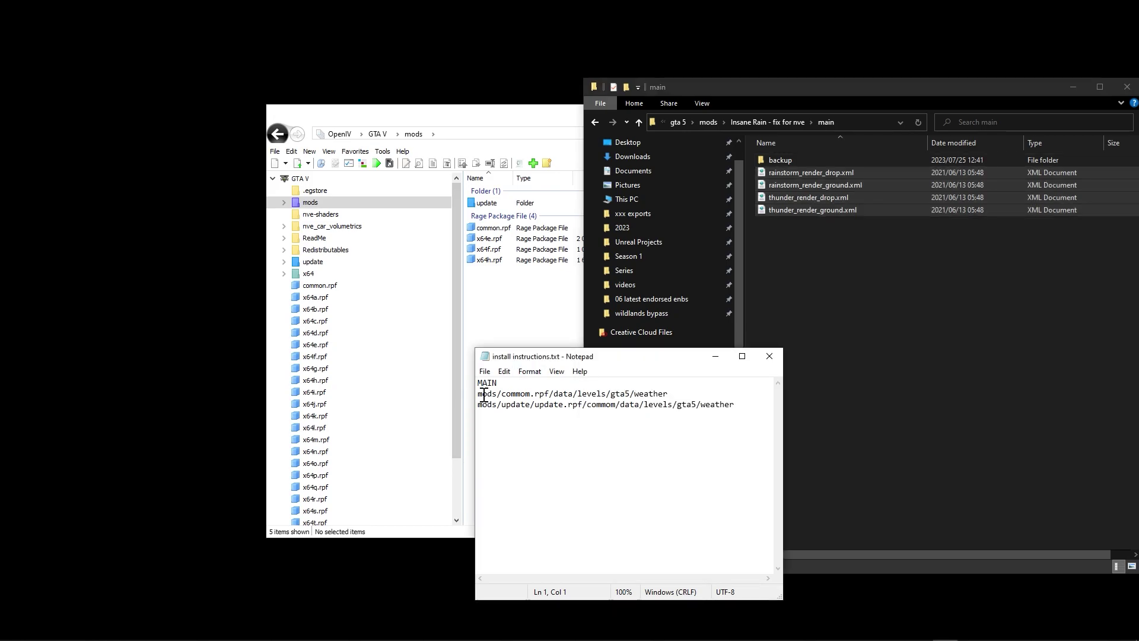
left_click_drag(484, 395, 675, 396)
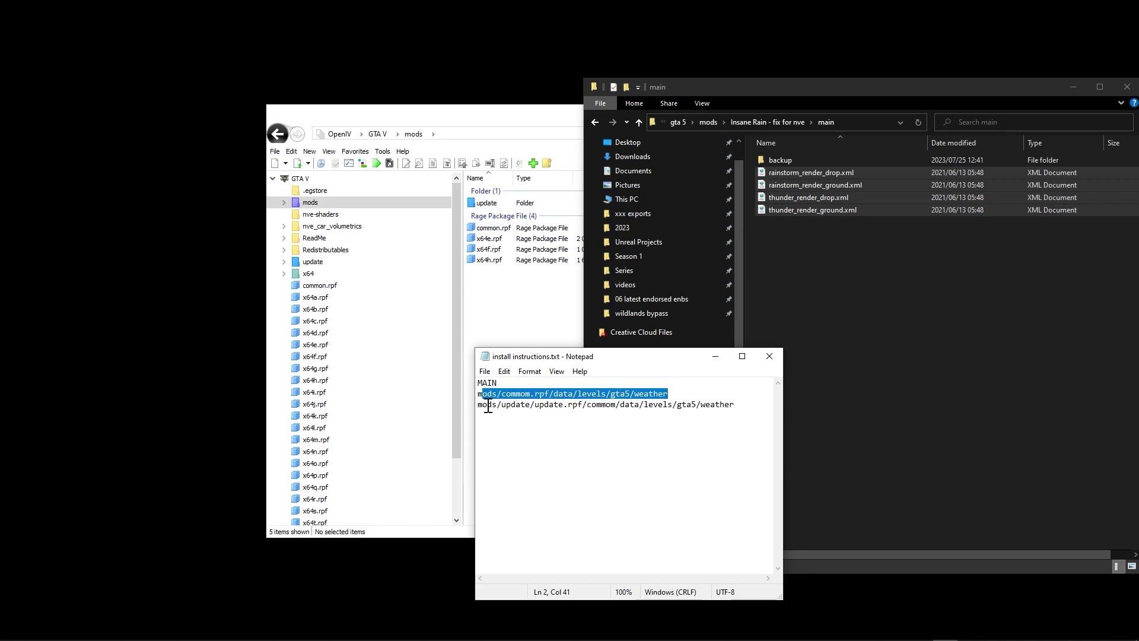
left_click_drag(488, 407, 707, 404)
left_click(664, 433)
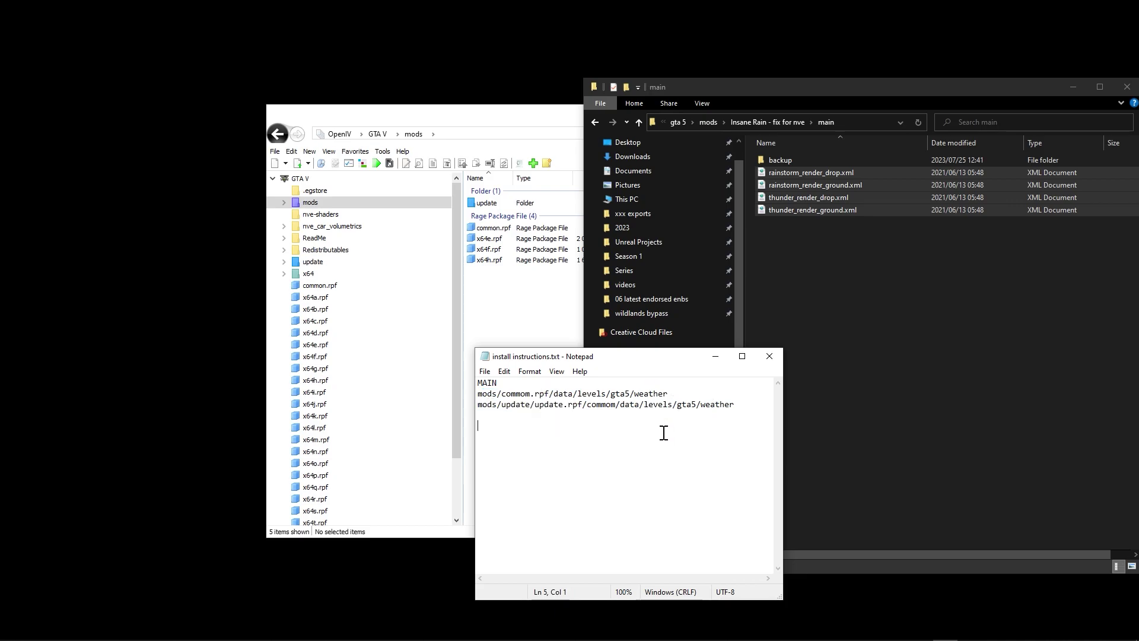
left_click_drag(489, 124, 431, 121)
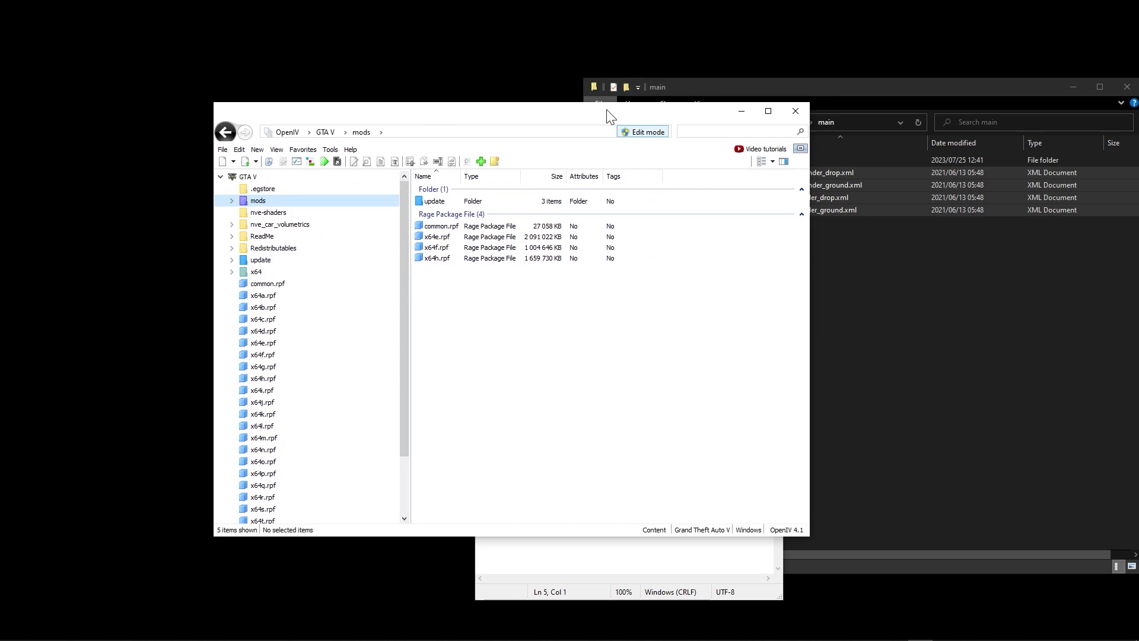
Expand mods > common.rpf > data > levels > gta5 and open weather, with the install notes alongside
left_click(574, 569)
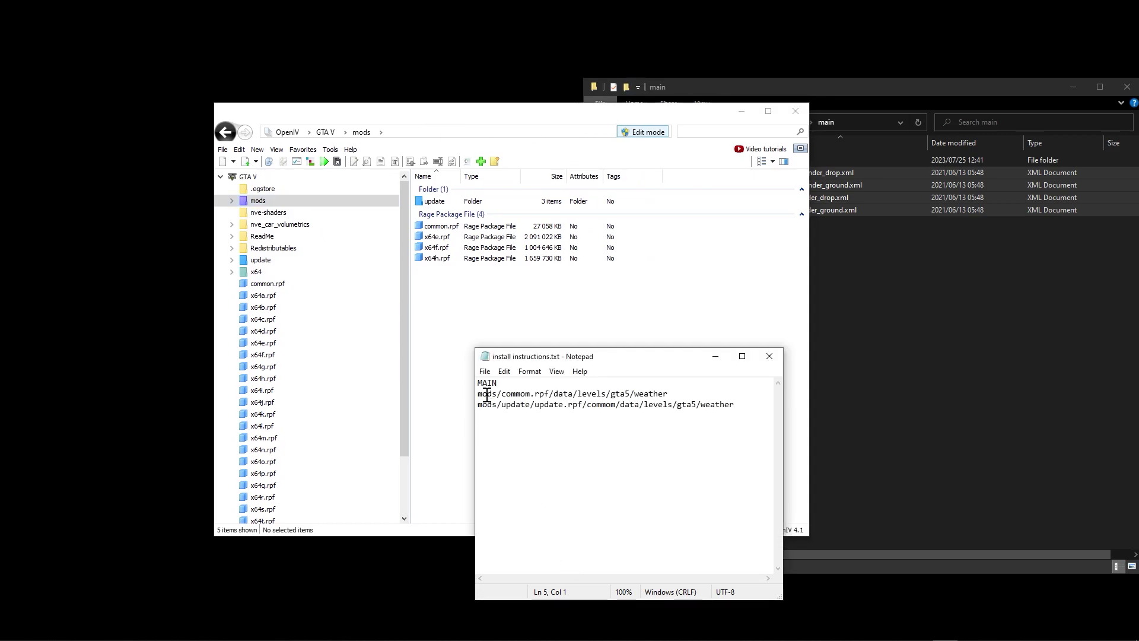
left_click_drag(487, 395, 646, 393)
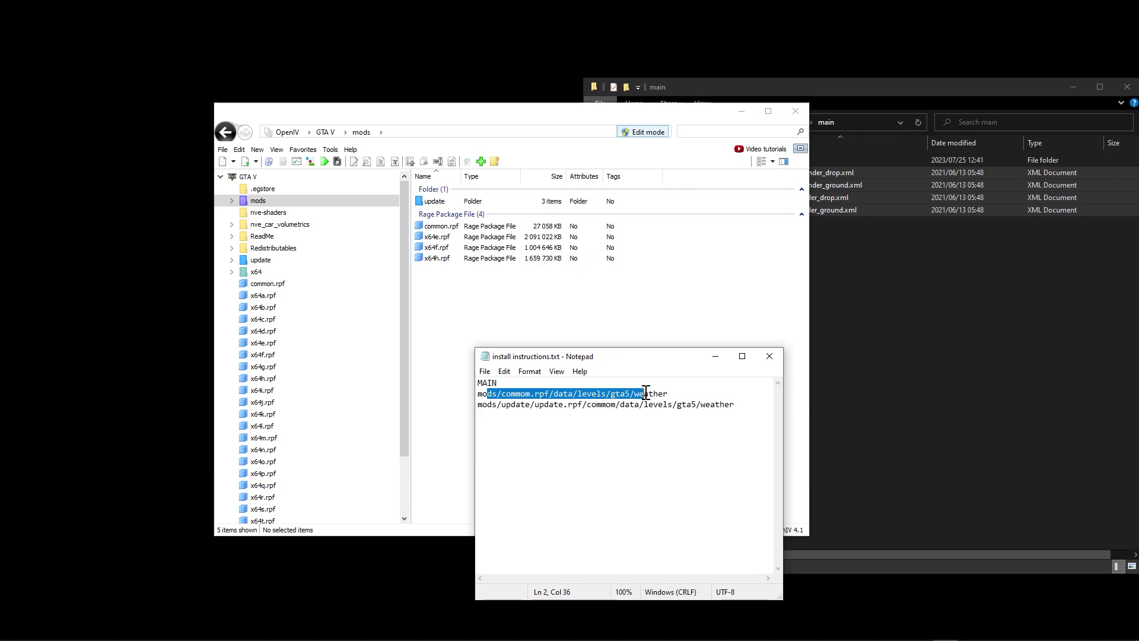
left_click(232, 201)
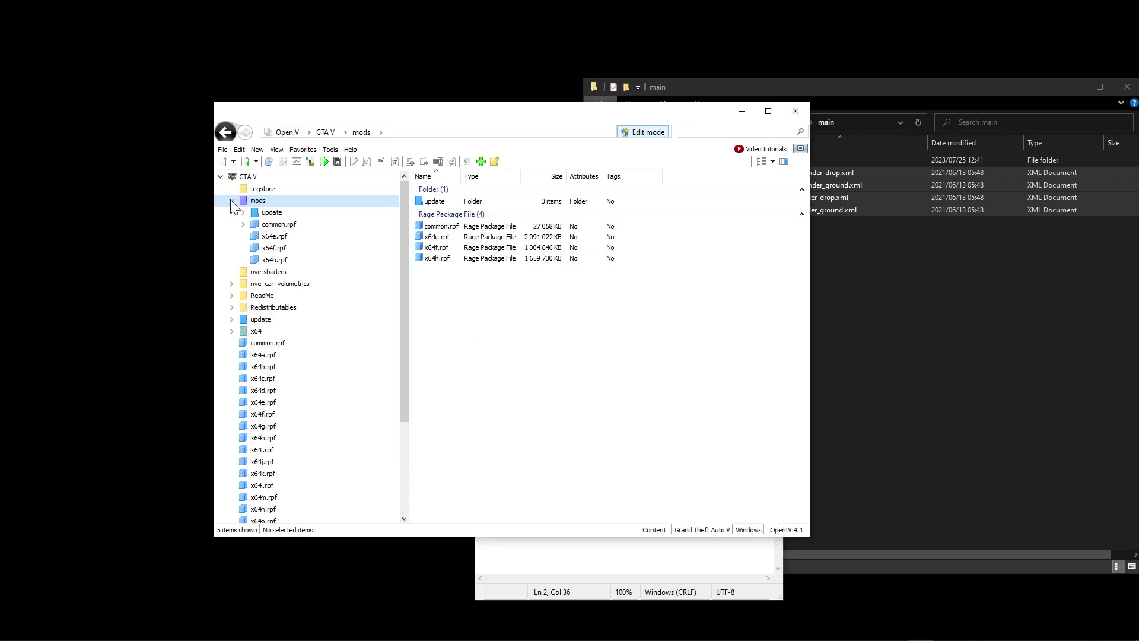
left_click(244, 226)
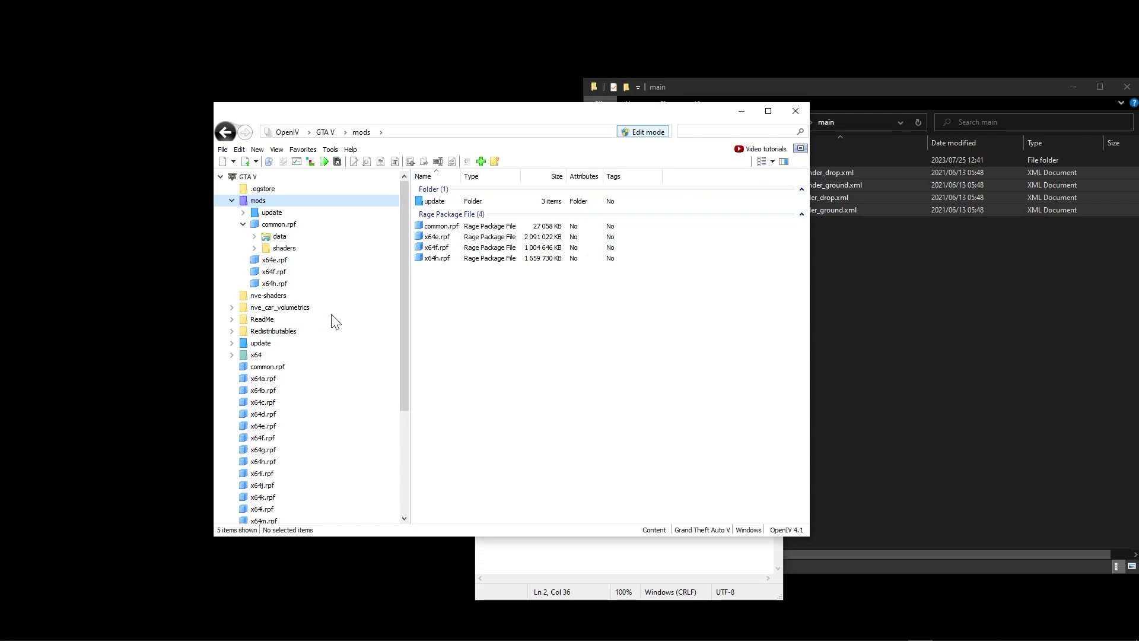
left_click(577, 543)
left_click_drag(623, 360, 973, 290)
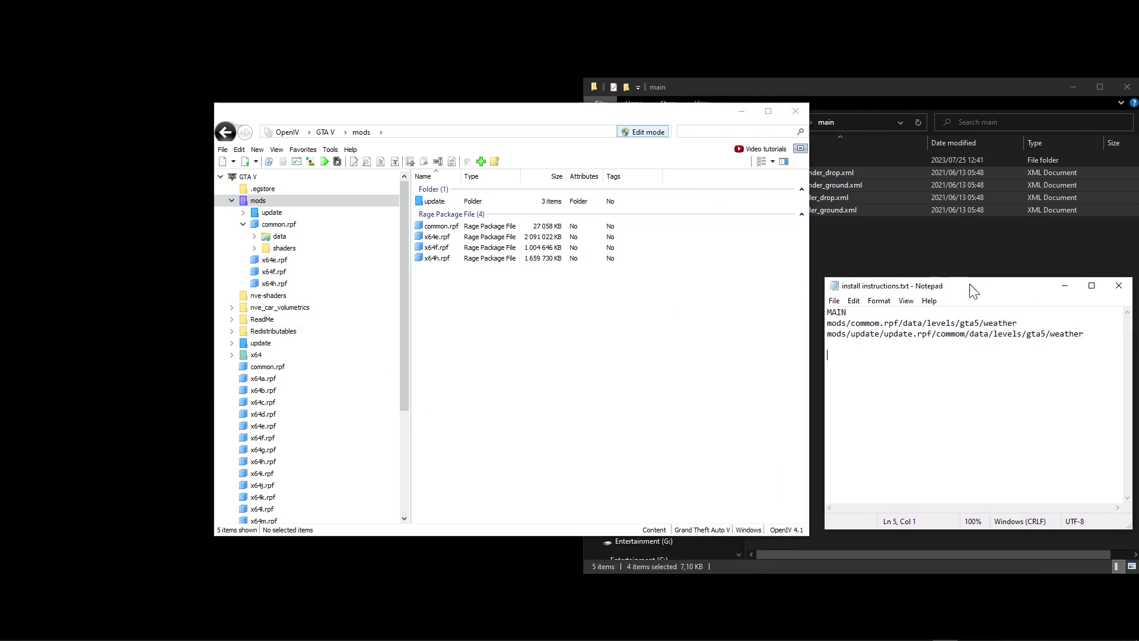
left_click(255, 236)
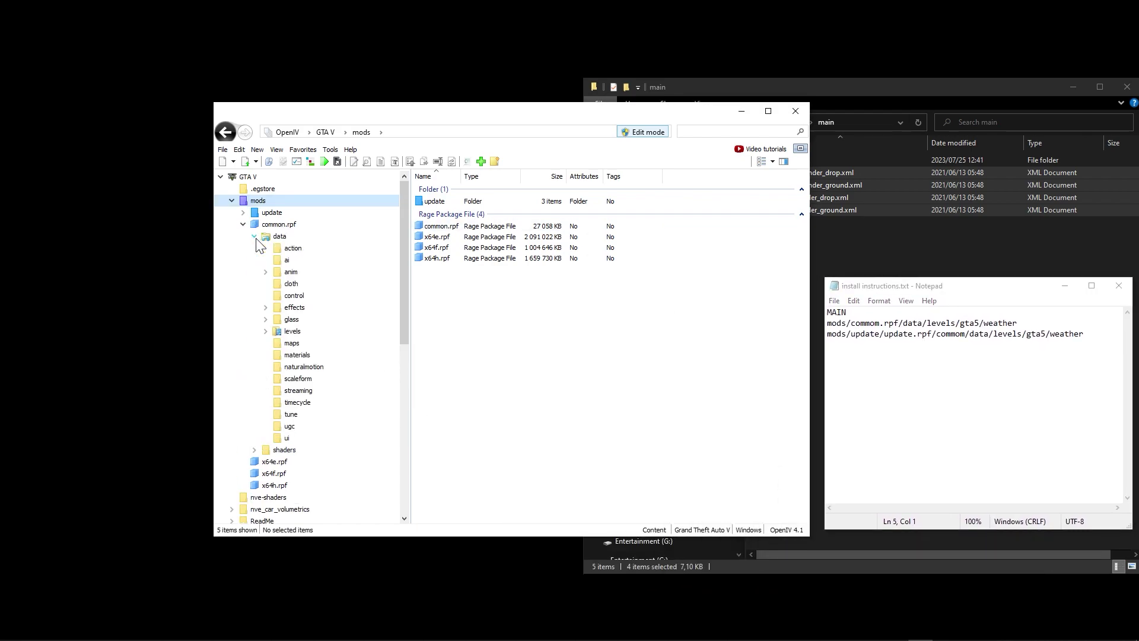
left_click(266, 331)
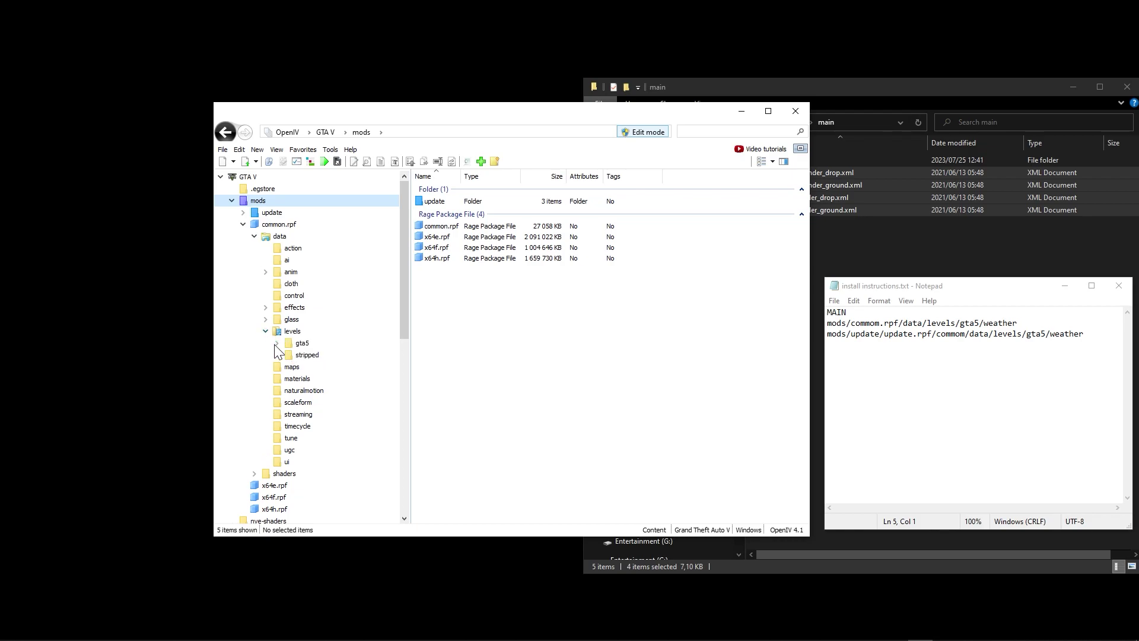
left_click(277, 344)
left_click(317, 367)
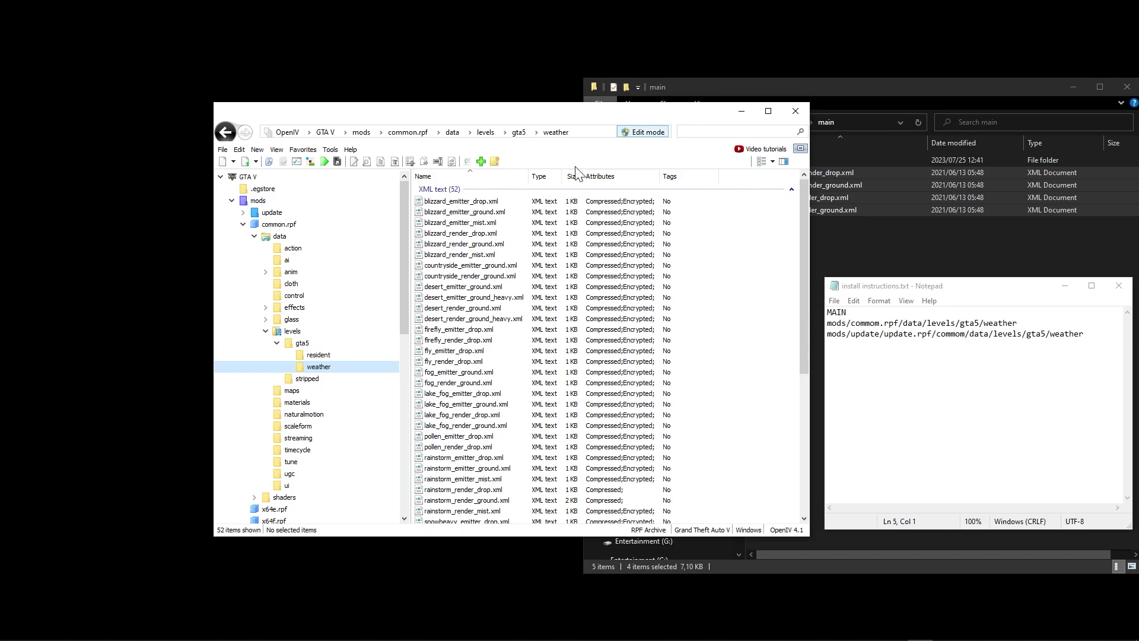
left_click_drag(685, 115, 538, 108)
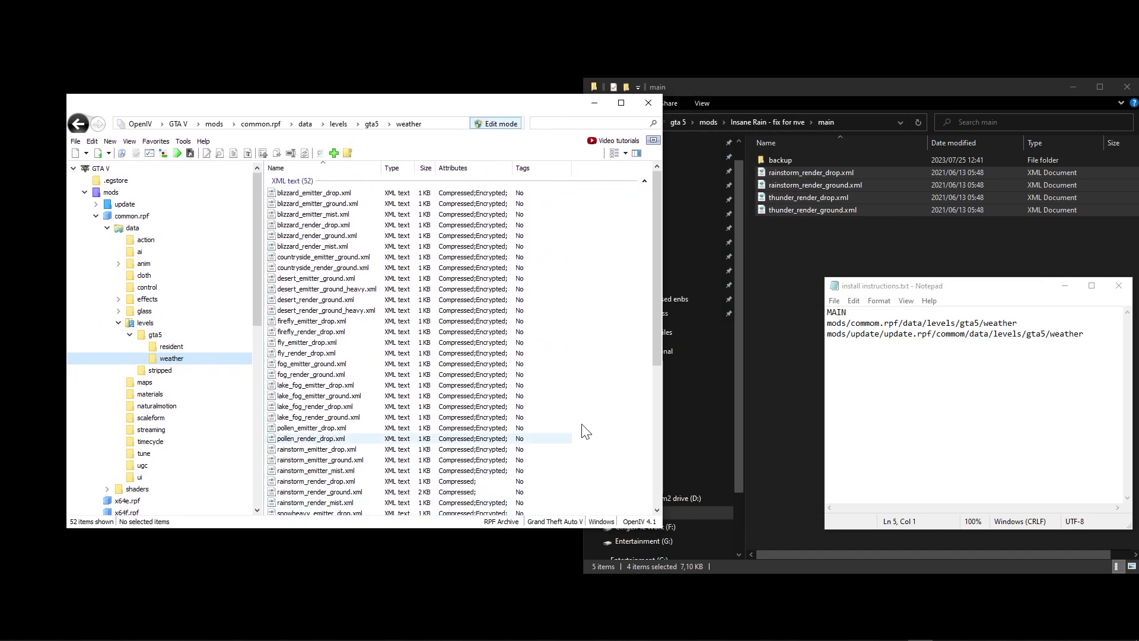
In Explorer, open the fix's backup folder 1 and select its four render XMLs
left_click(789, 176)
double_click(789, 165)
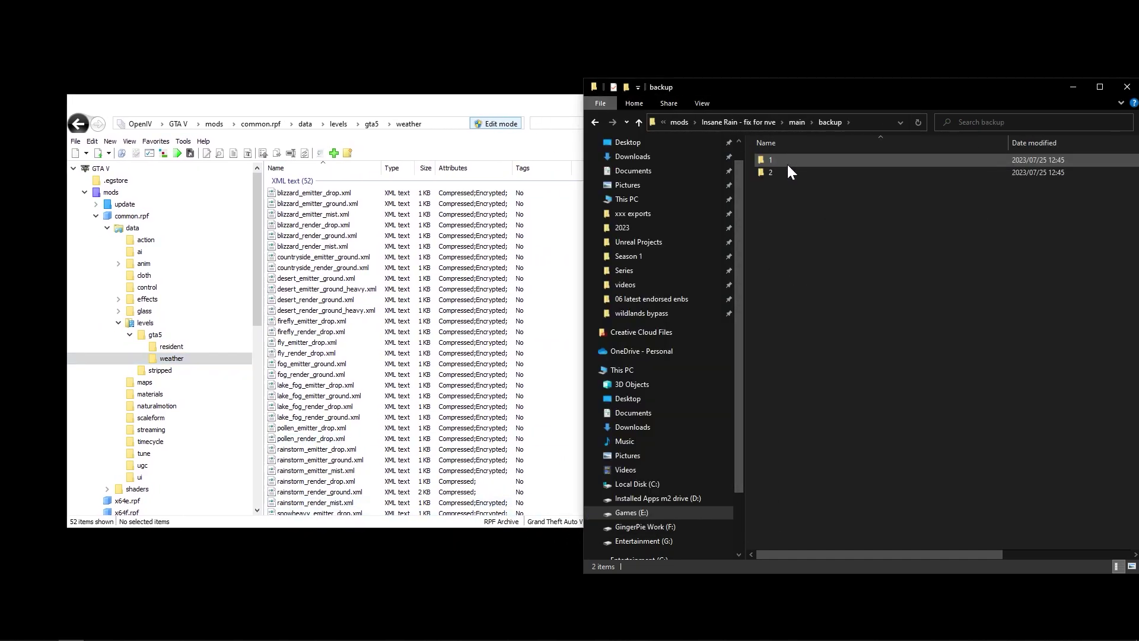
double_click(774, 158)
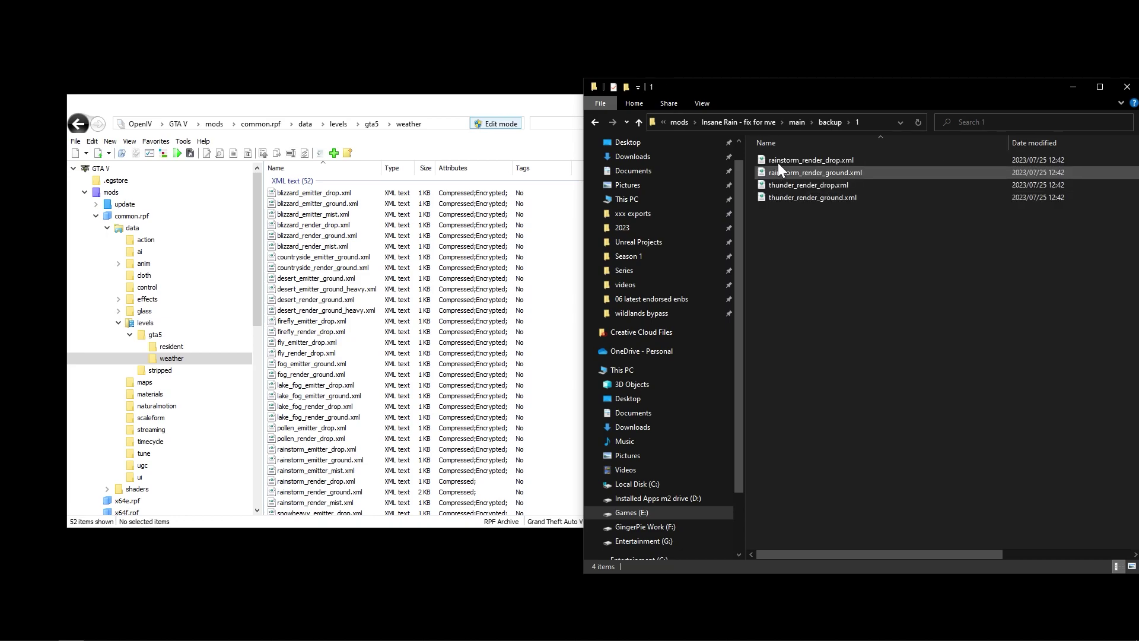
left_click_drag(828, 235, 812, 152)
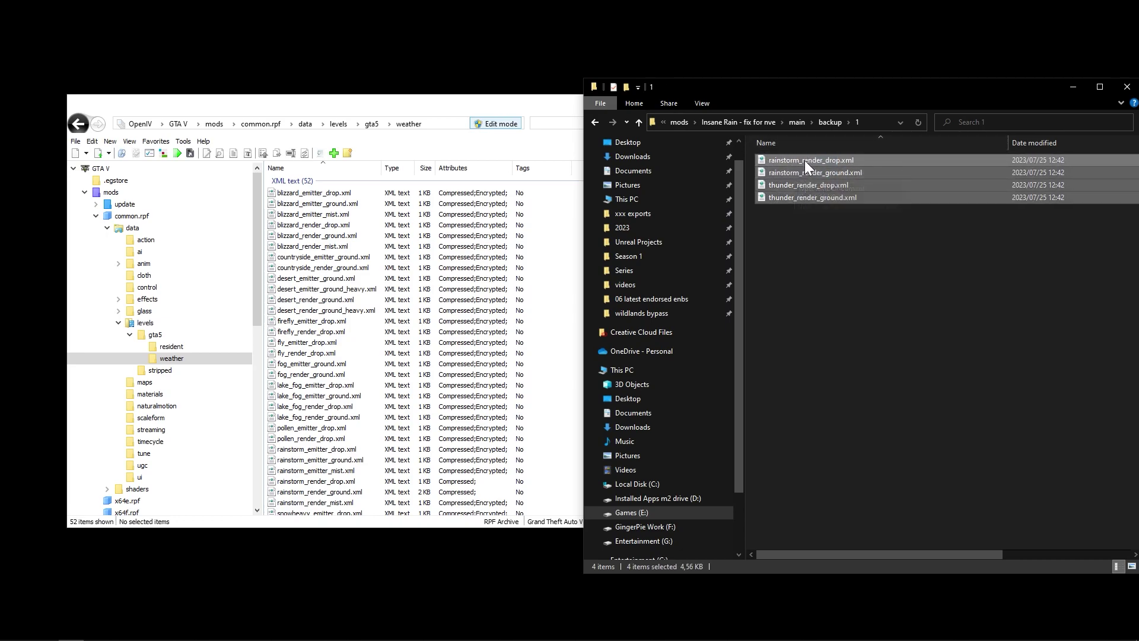
scroll(487, 371, "down", 6)
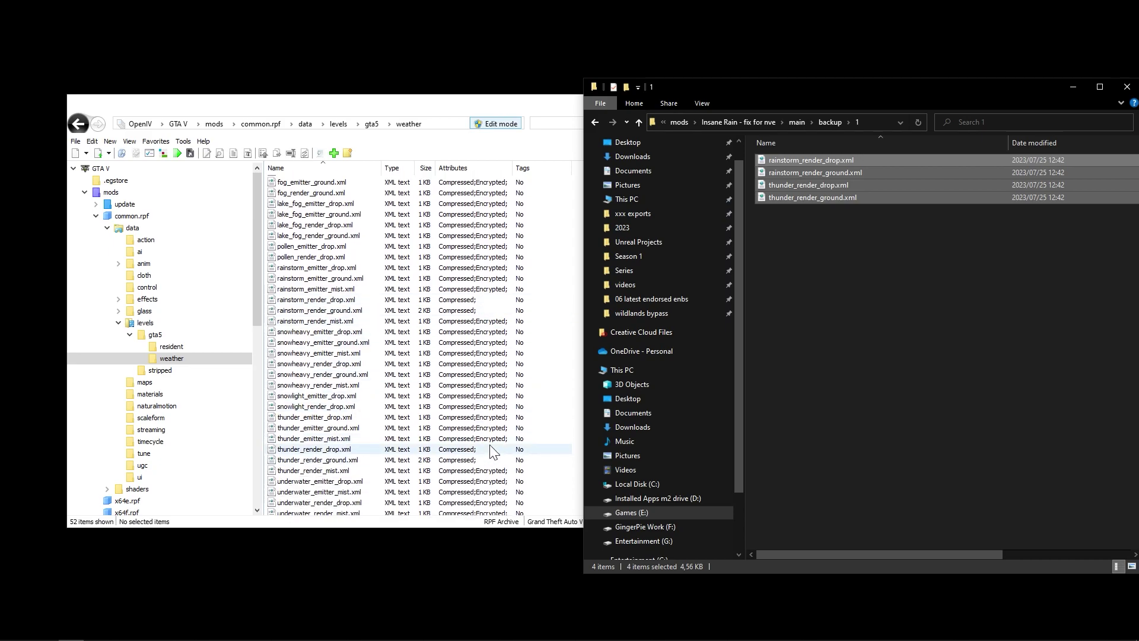
Drop the four XMLs into OpenIV's weather list and select the replaced files, including both thunder_render XMLs
left_click_drag(826, 161, 459, 330)
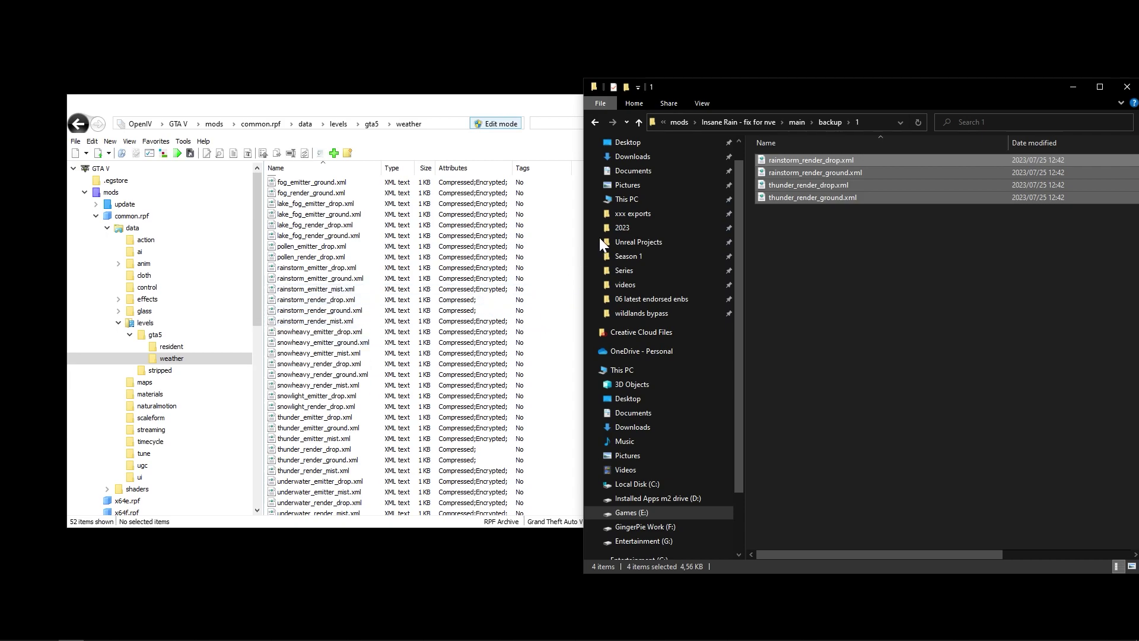
left_click_drag(786, 172, 324, 305)
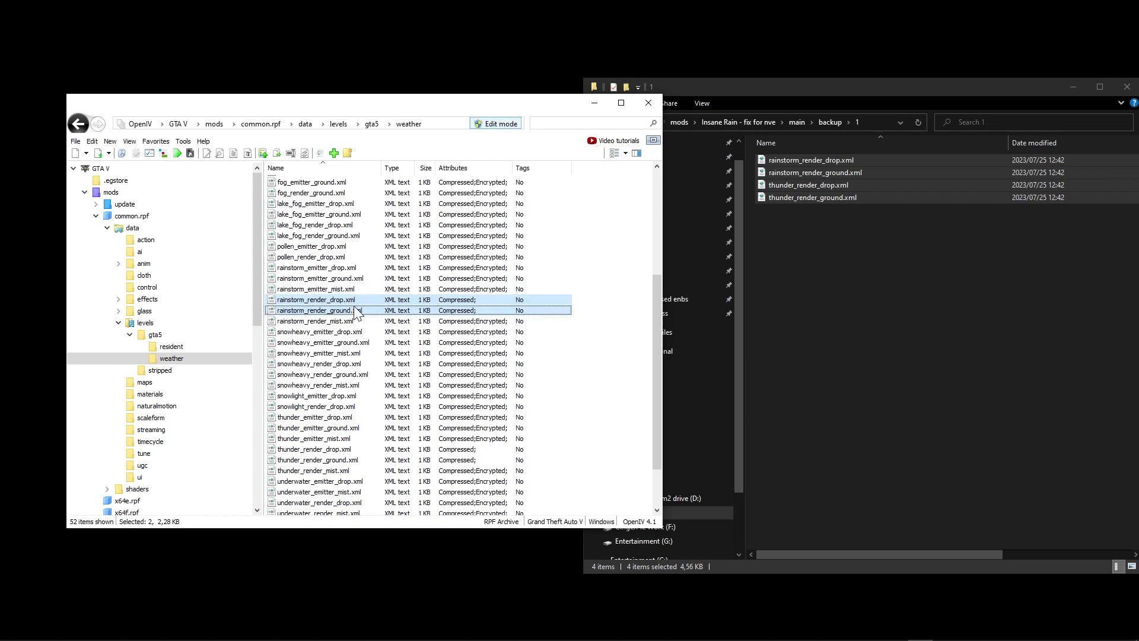
left_click(343, 452, "ctrl")
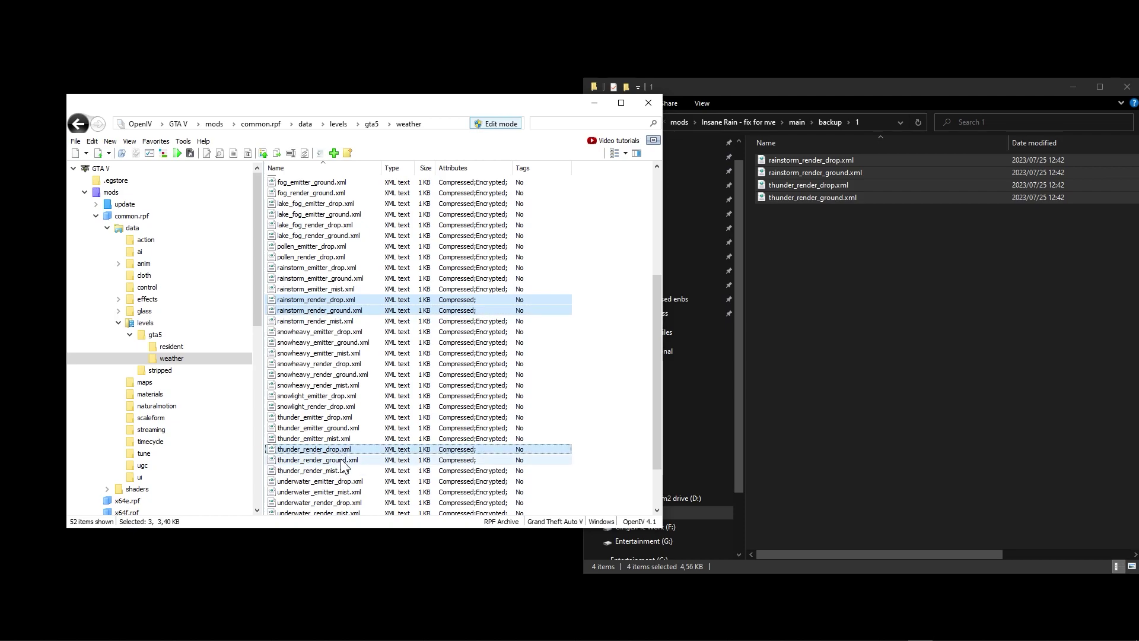
left_click(343, 461, "ctrl")
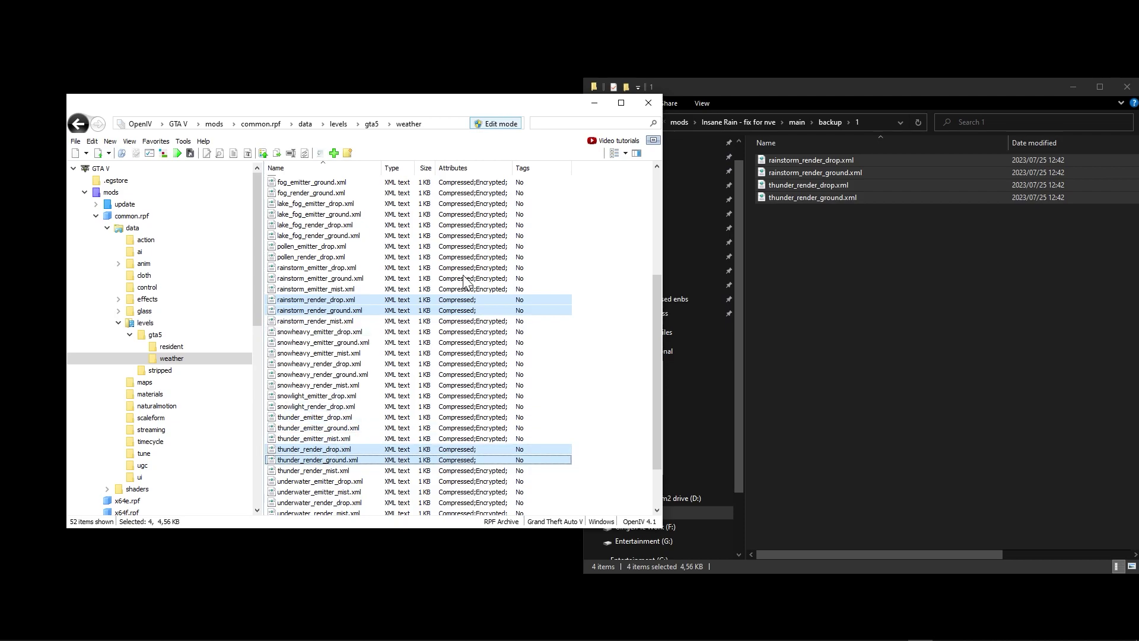
left_click(774, 99)
Check the weather and update.rpf paths in the install notes, then open backup folder 1 in Explorer
left_click(595, 122)
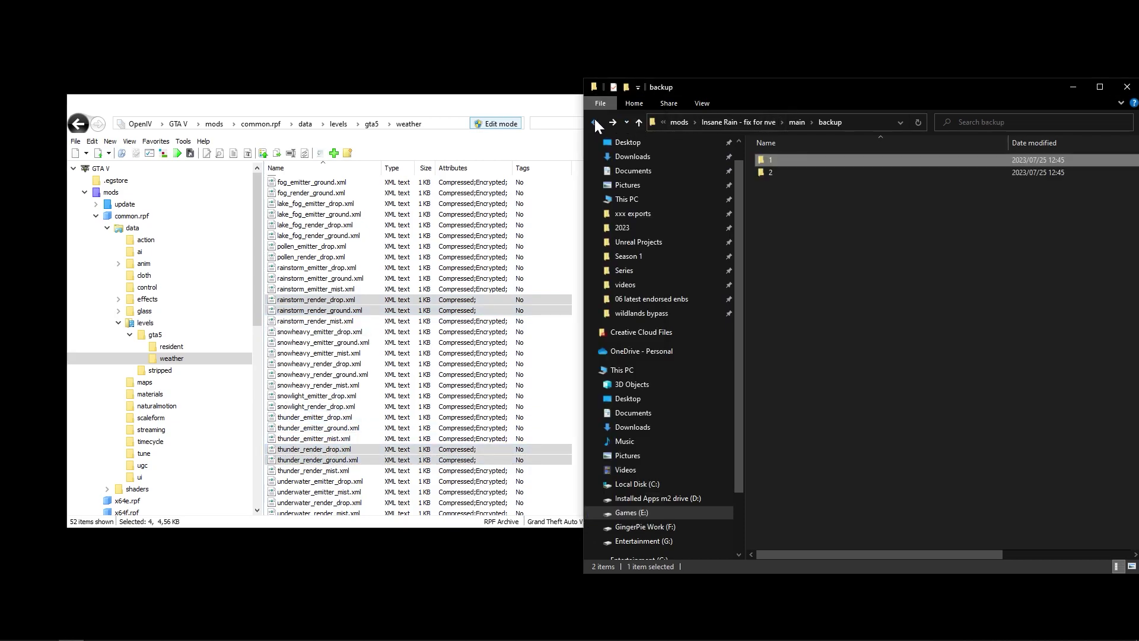
left_click(595, 122)
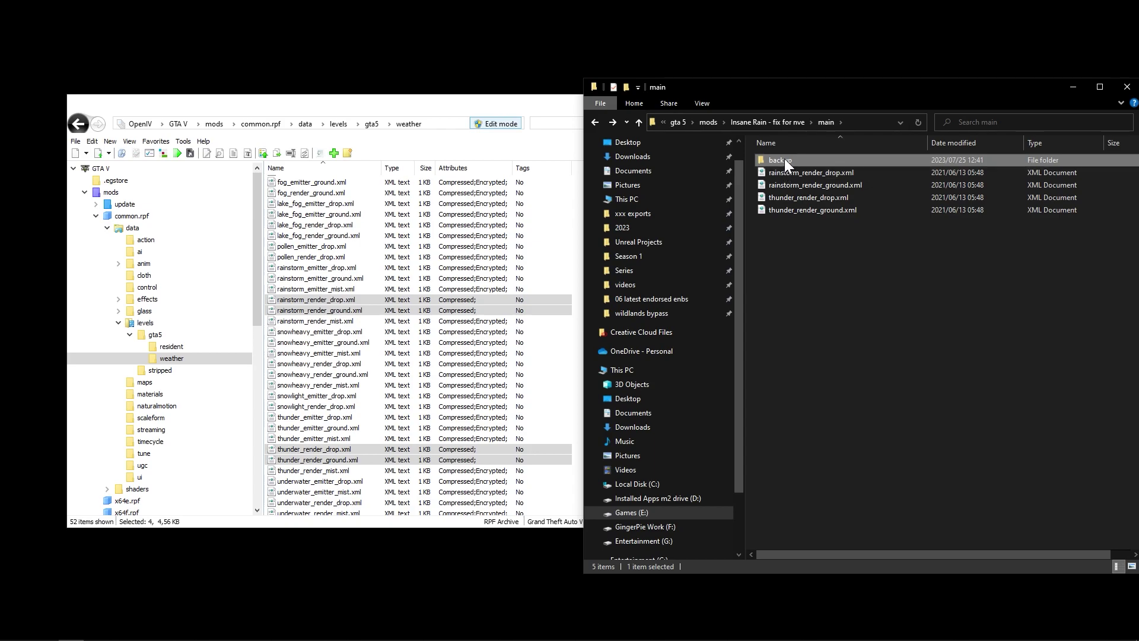
double_click(817, 161)
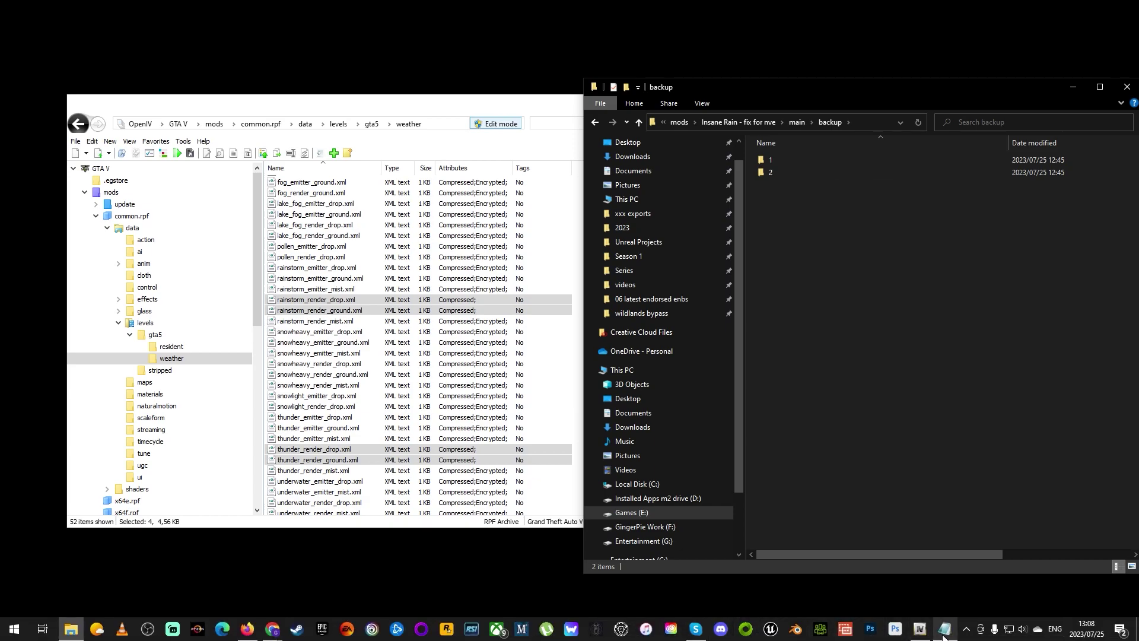
left_click(944, 629)
left_click_drag(843, 324, 1019, 325)
left_click_drag(861, 334, 1054, 343)
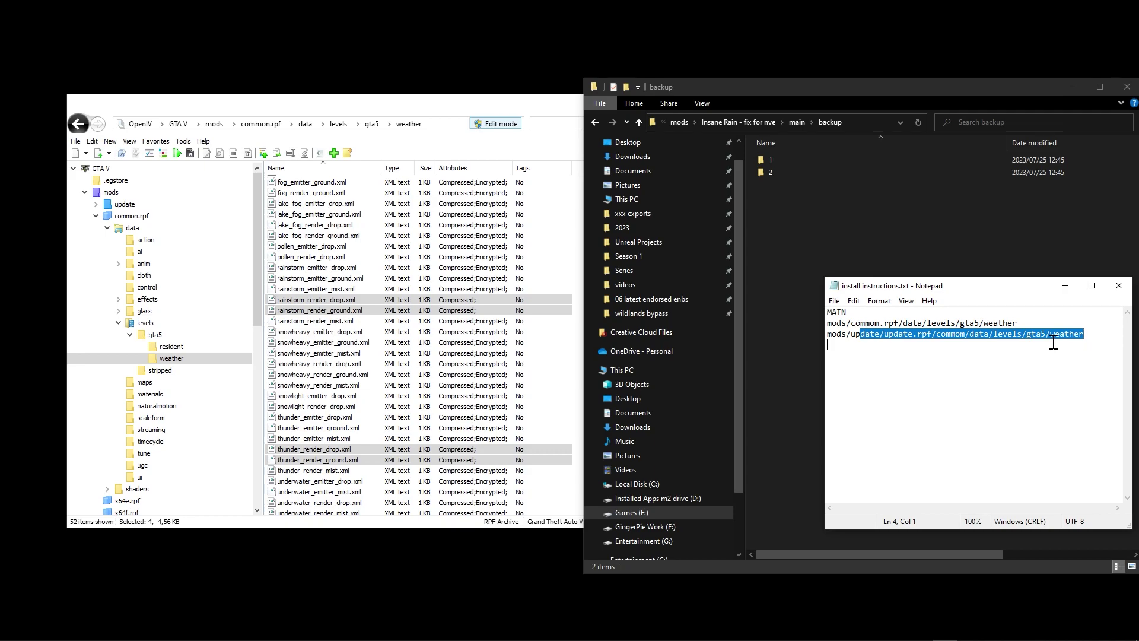
left_click(798, 205)
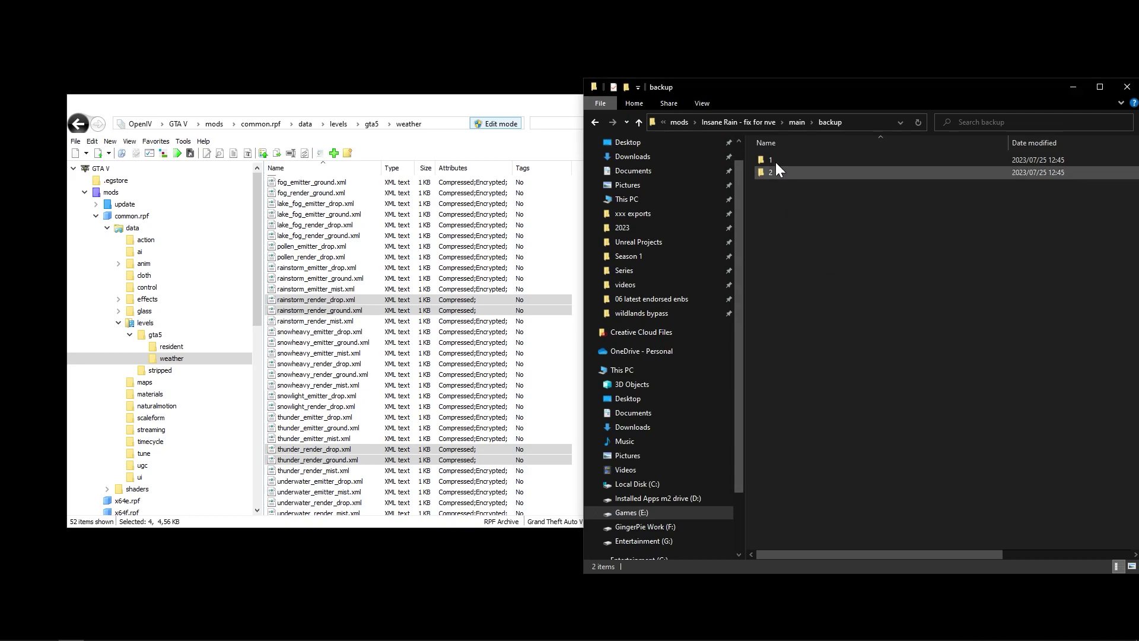
double_click(773, 161)
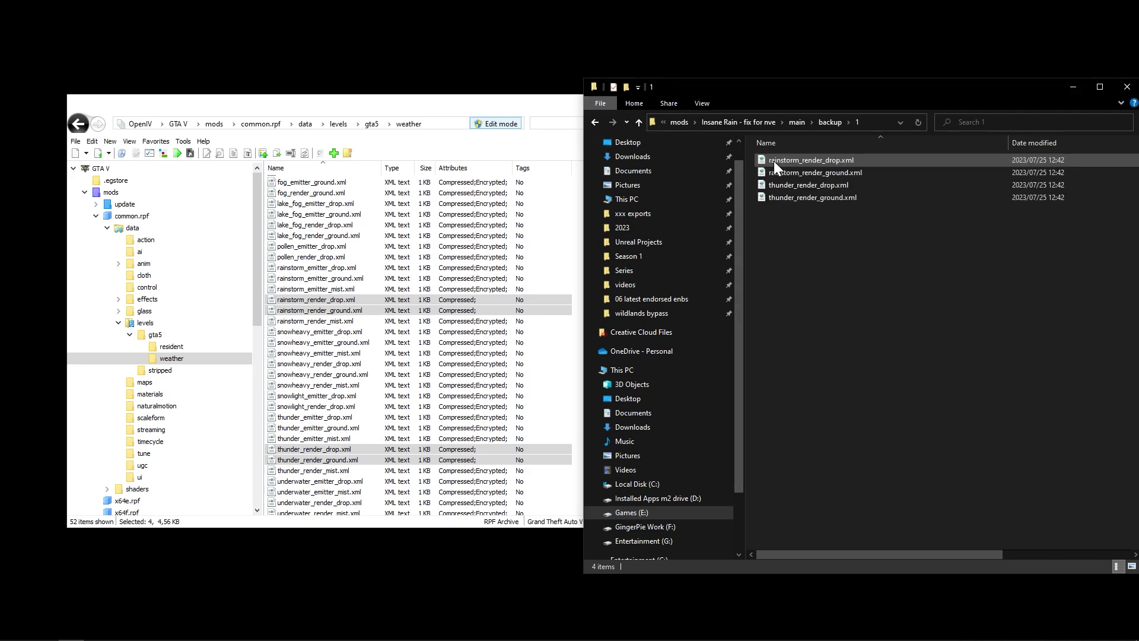
Copy the four selected weather XMLs from OpenIV into backup 1, replacing all older copies
left_click(328, 304)
left_click_drag(328, 304, 913, 270)
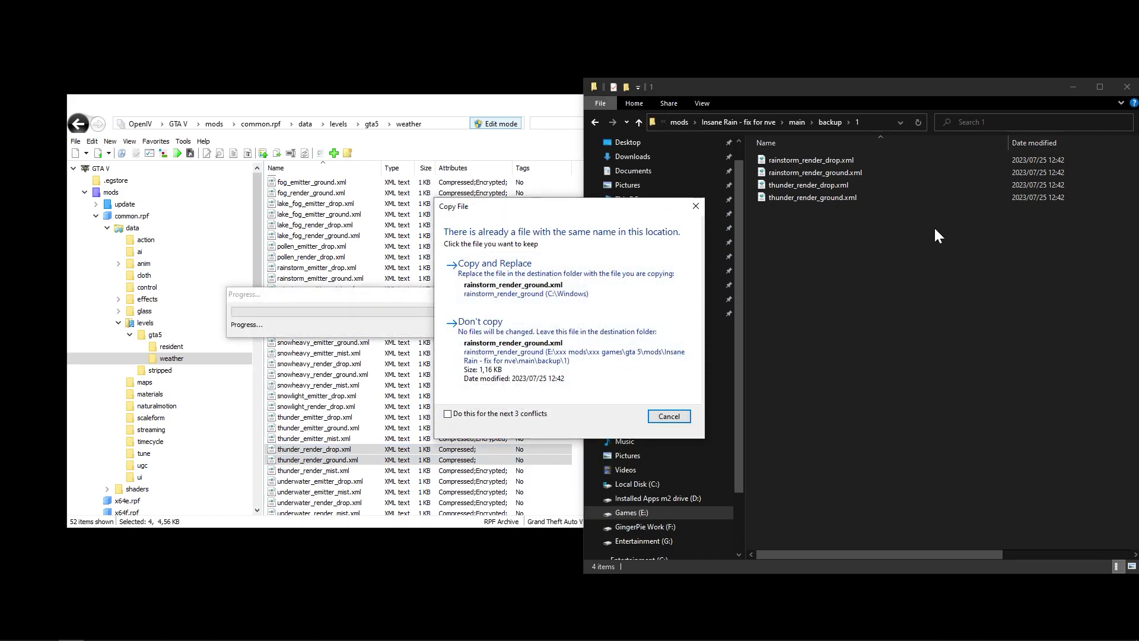
left_click(522, 267)
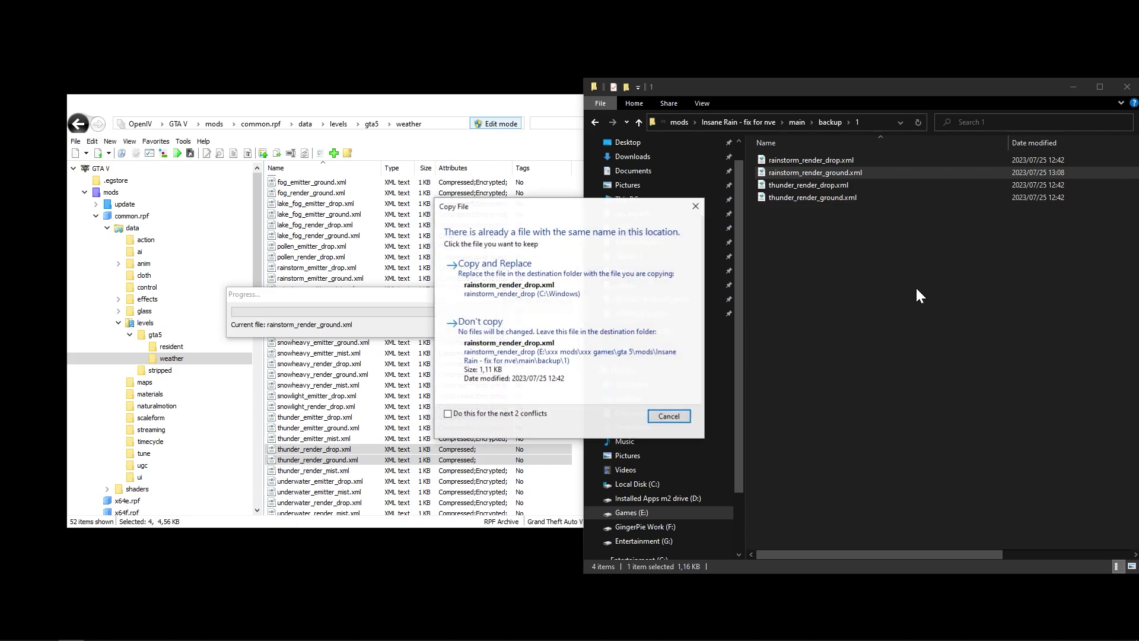
left_click(486, 410)
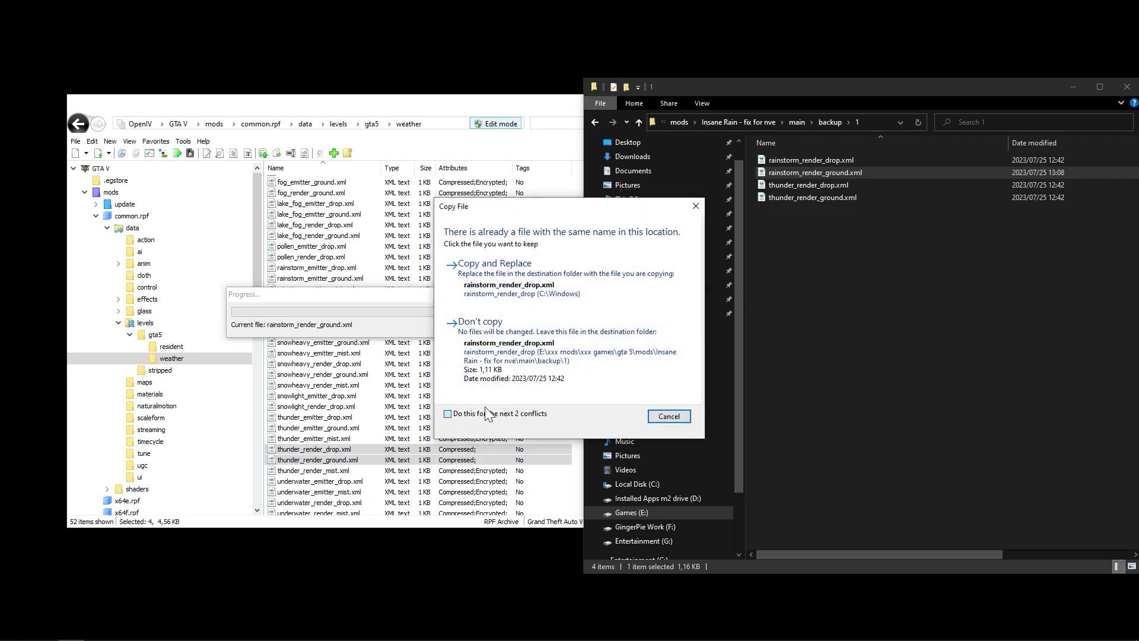
left_click(502, 290)
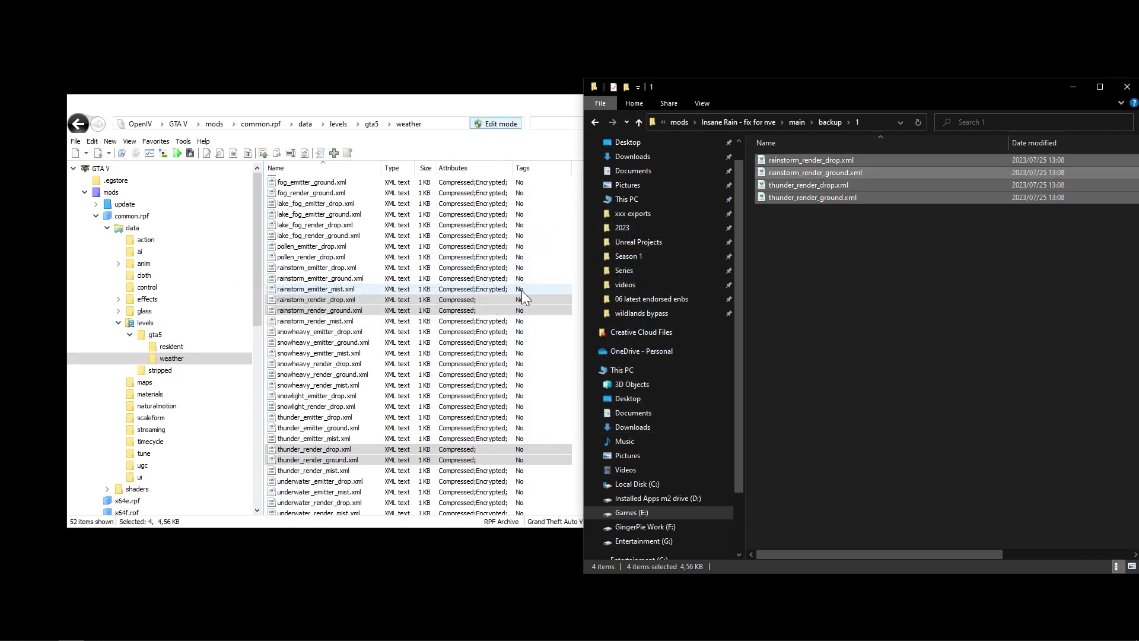
left_click(595, 122)
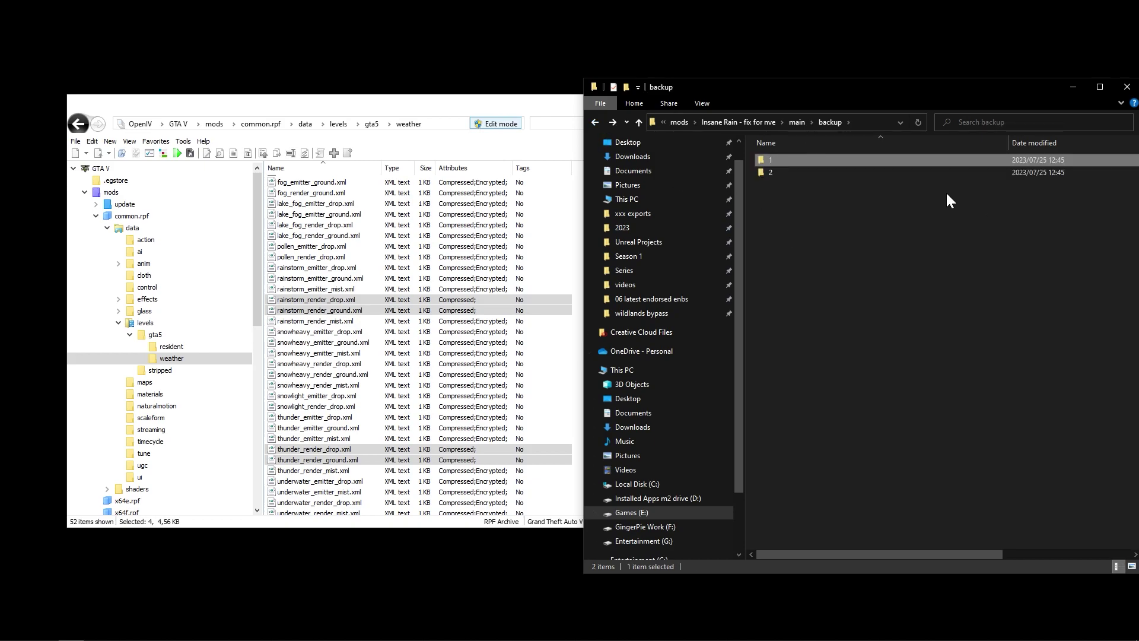
Select the fix main folder's four Insane Rain XMLs and drop them onto OpenIV's weather list
left_click(595, 122)
left_click_drag(861, 248, 802, 198)
left_click_drag(782, 180, 791, 226)
left_click(519, 108)
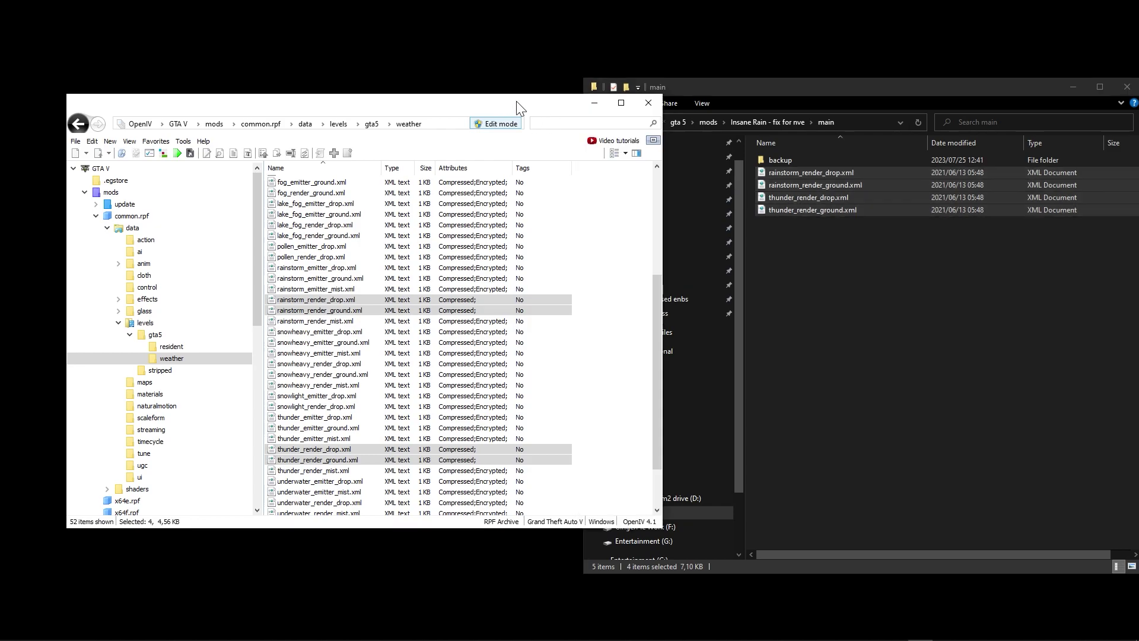
left_click(788, 91)
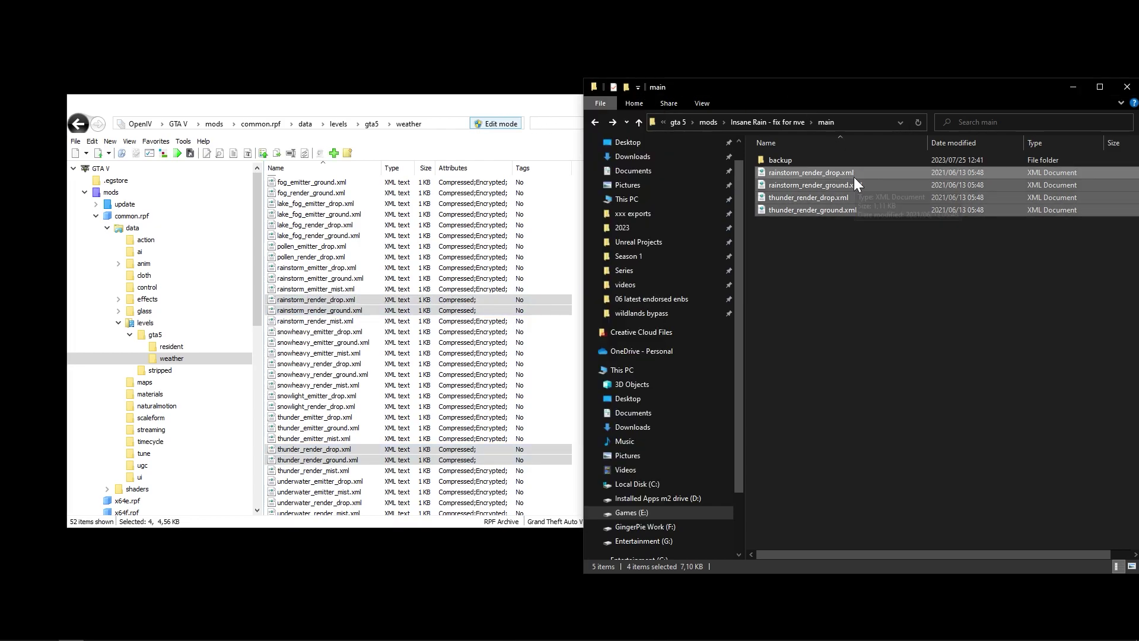
left_click_drag(812, 174, 434, 305)
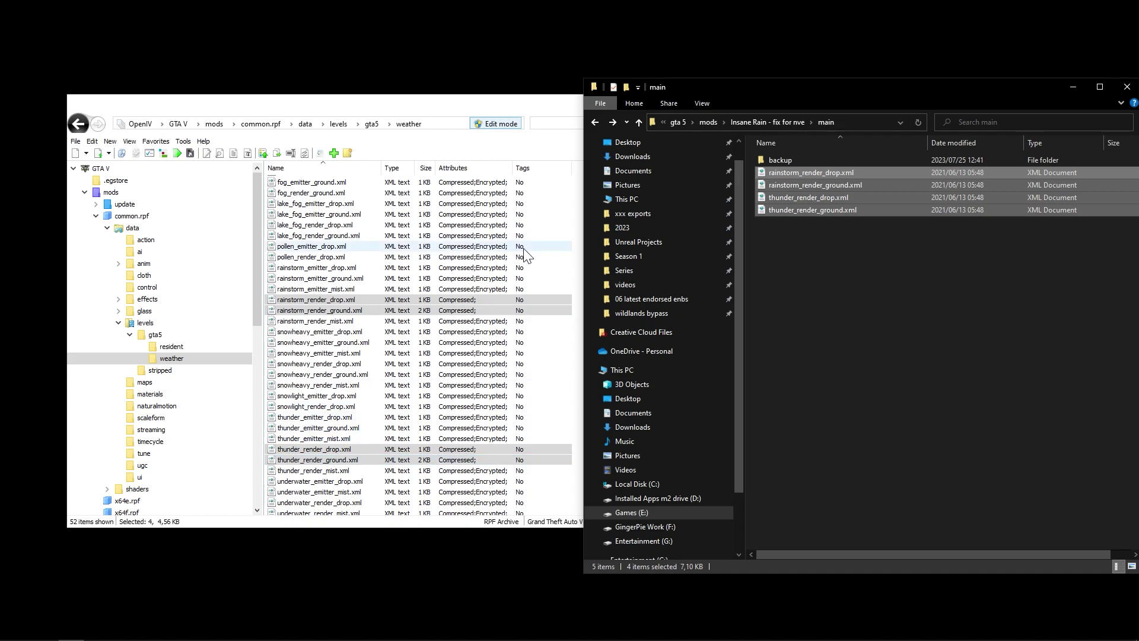
left_click(551, 239)
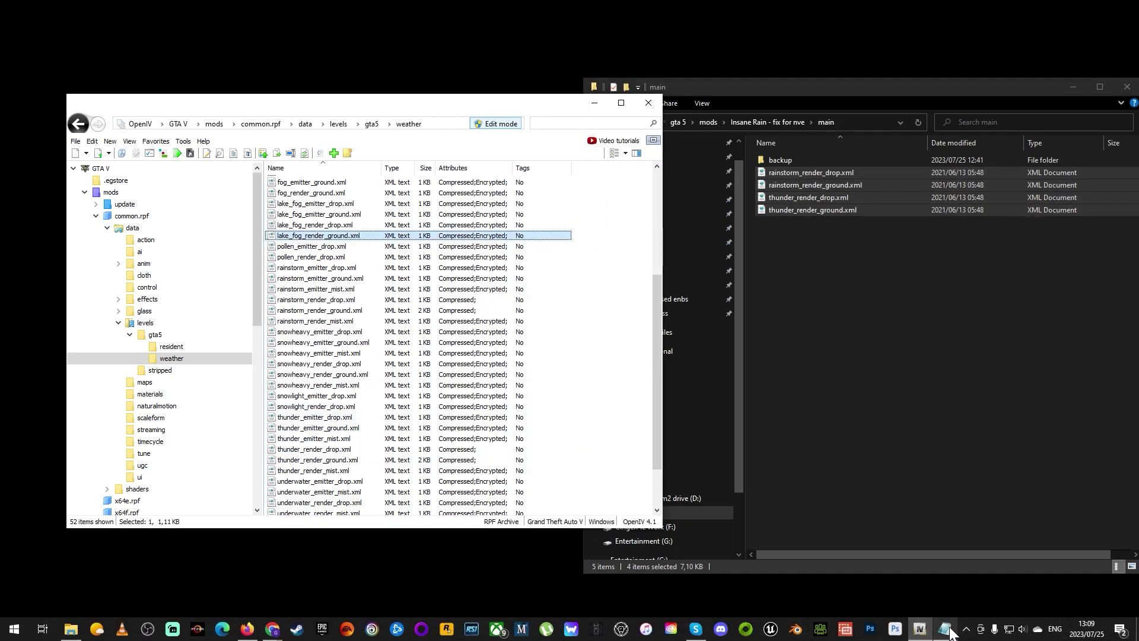
Place the install notes beside OpenIV with the update.rpf path selected, then return to common.rpf's top level
left_click(945, 629)
left_click_drag(914, 284, 822, 292)
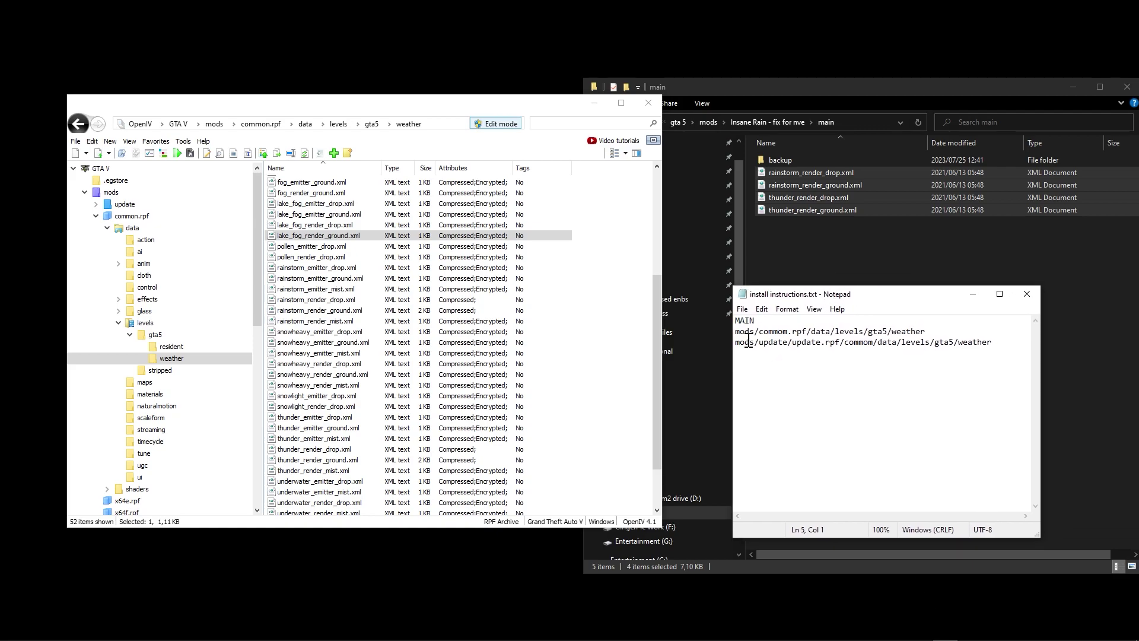
left_click_drag(745, 342, 985, 349)
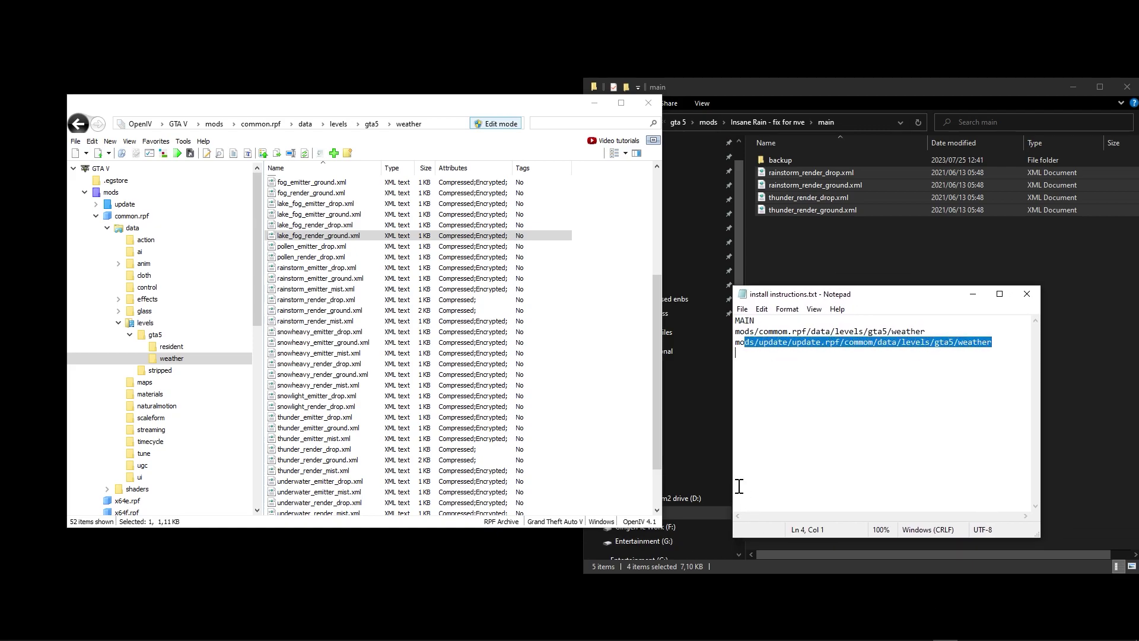
left_click(95, 217)
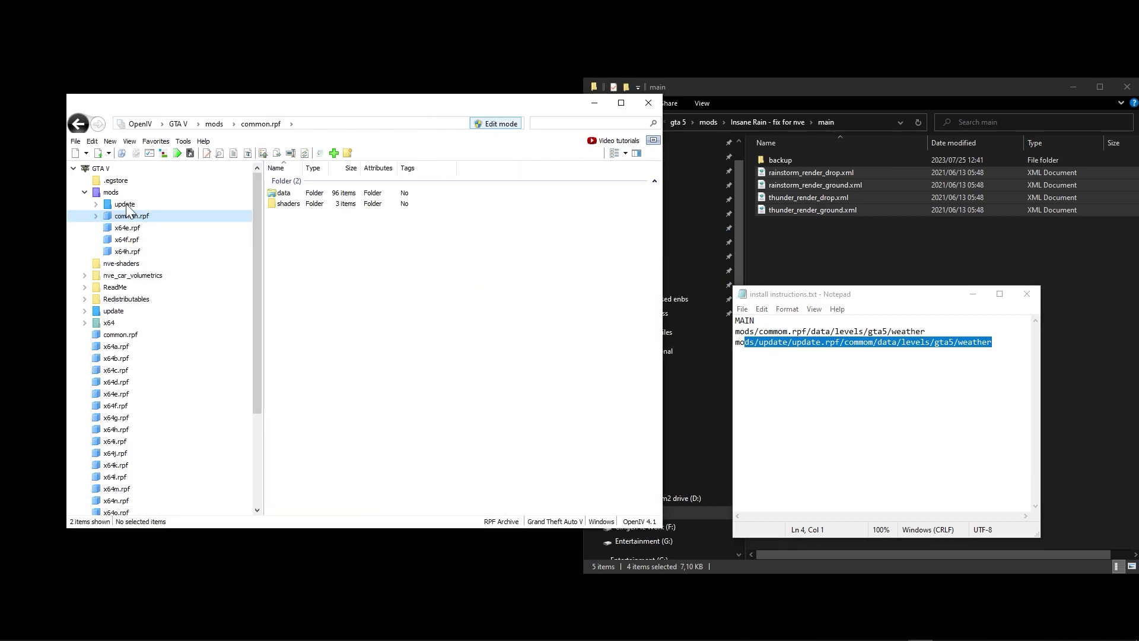
Look through the game's update folder and x64a.rpf, then open mods > update
left_click(114, 311)
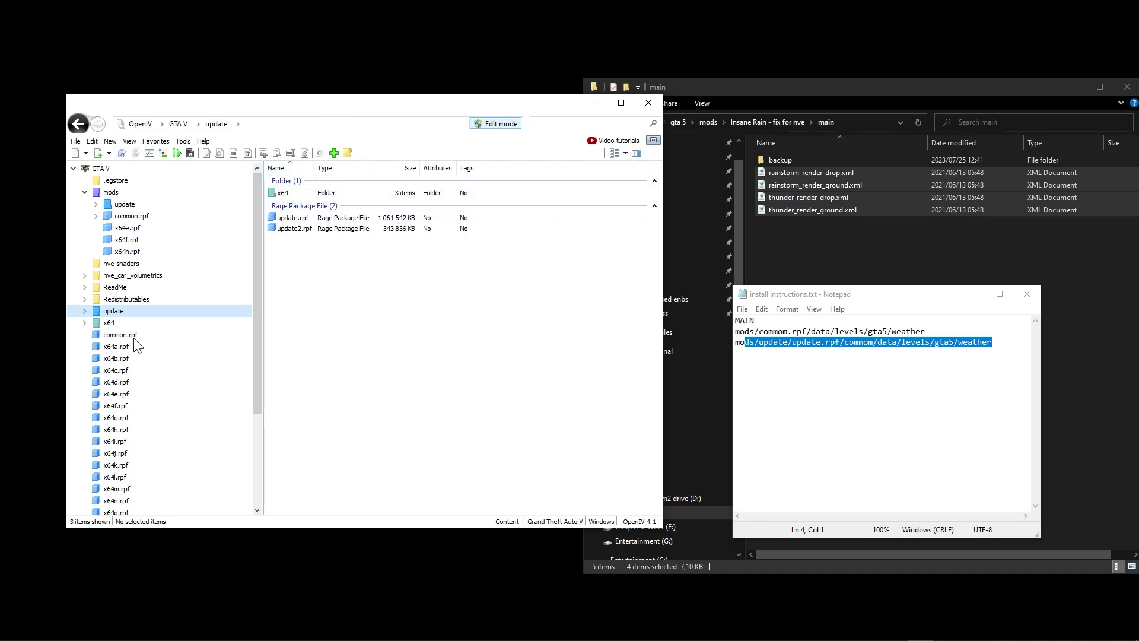
left_click(119, 348)
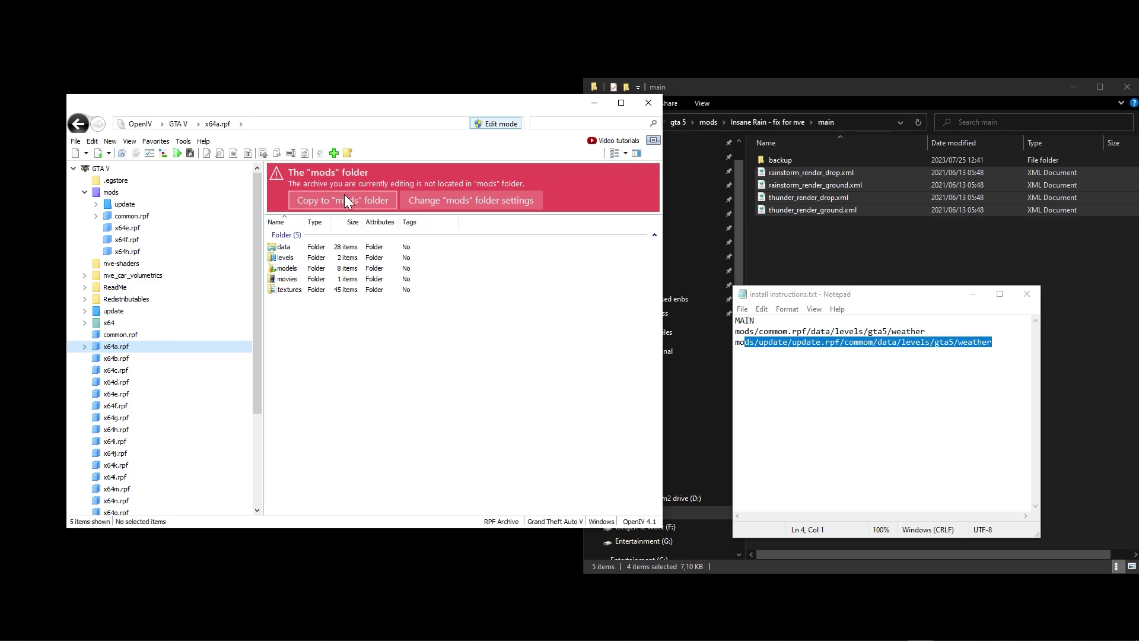
left_click(112, 314)
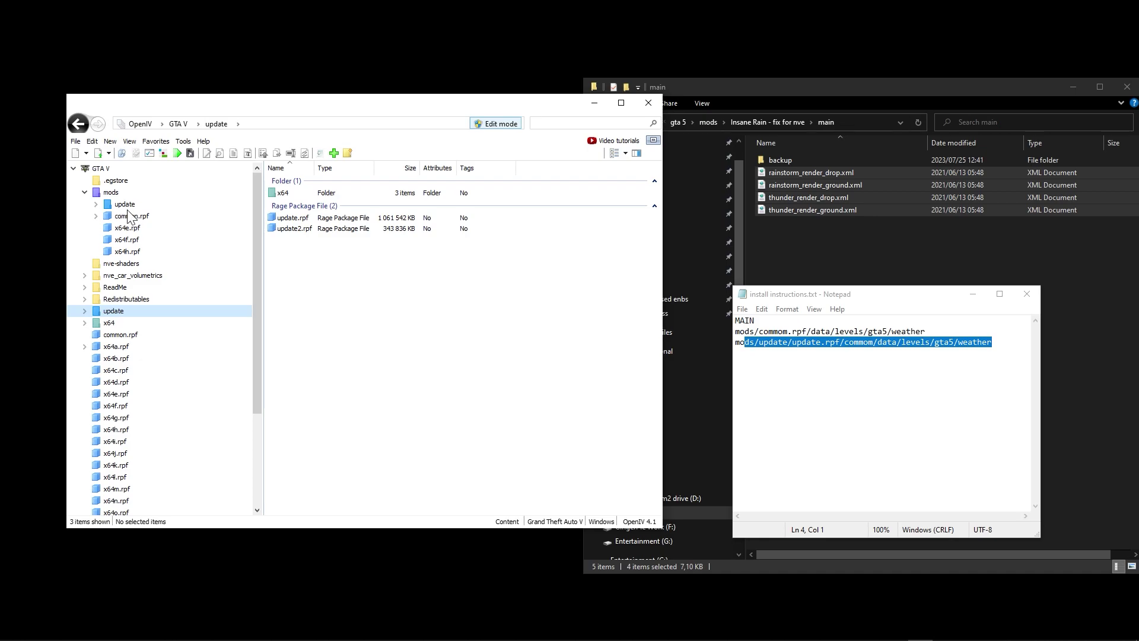
left_click(124, 204)
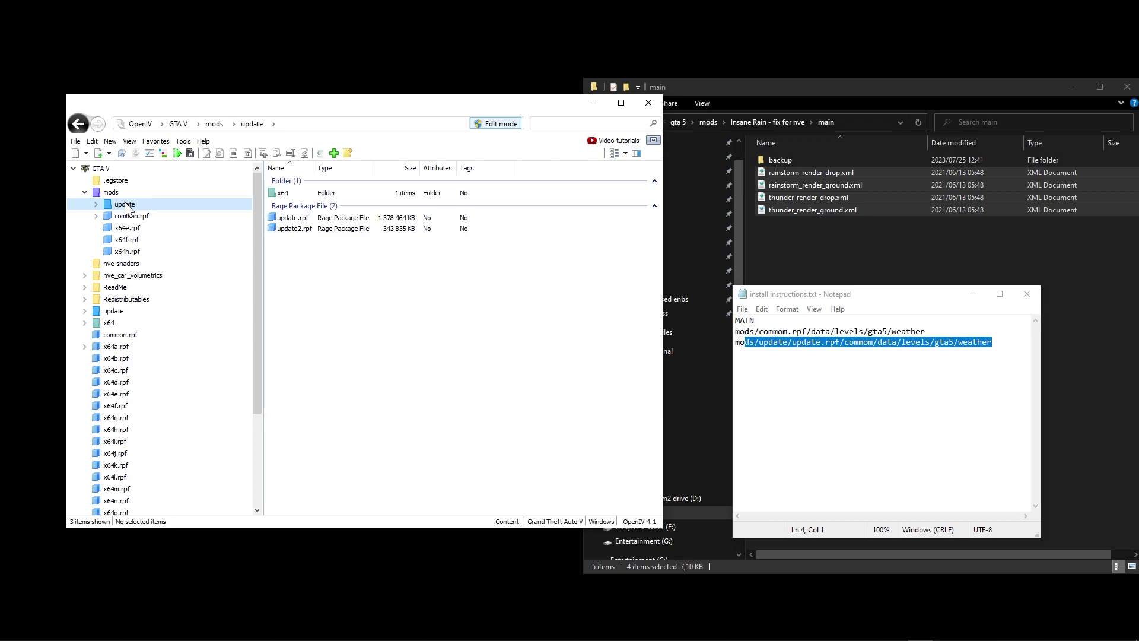
Expand update.rpf > common > data > levels > gta5 and open its weather folder of 28 XMLs
left_click(97, 204)
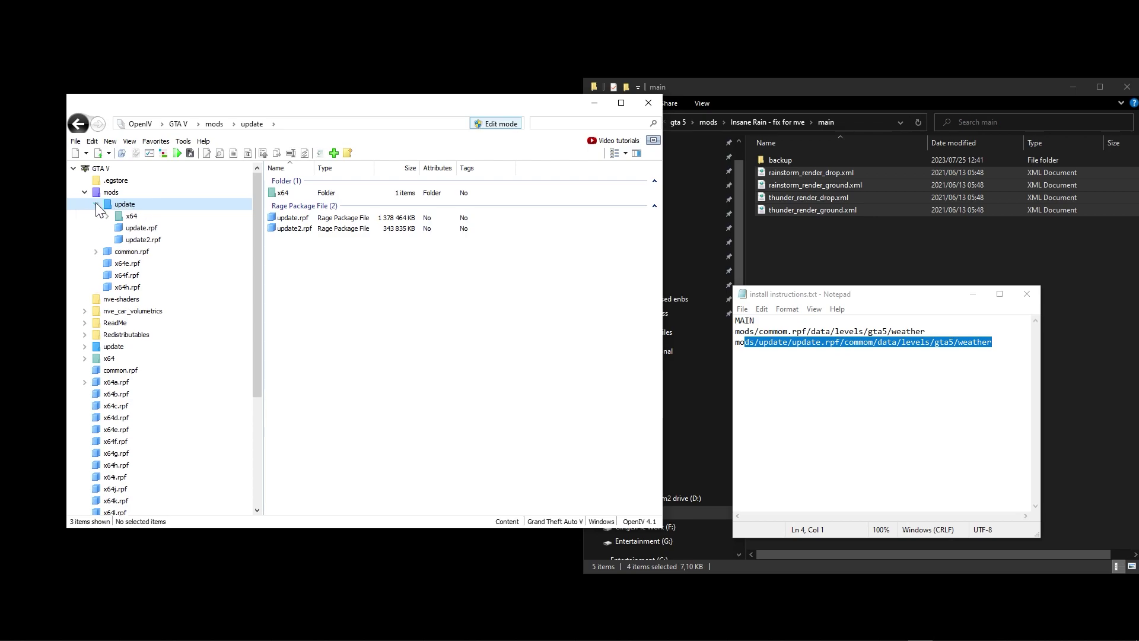
left_click(140, 231)
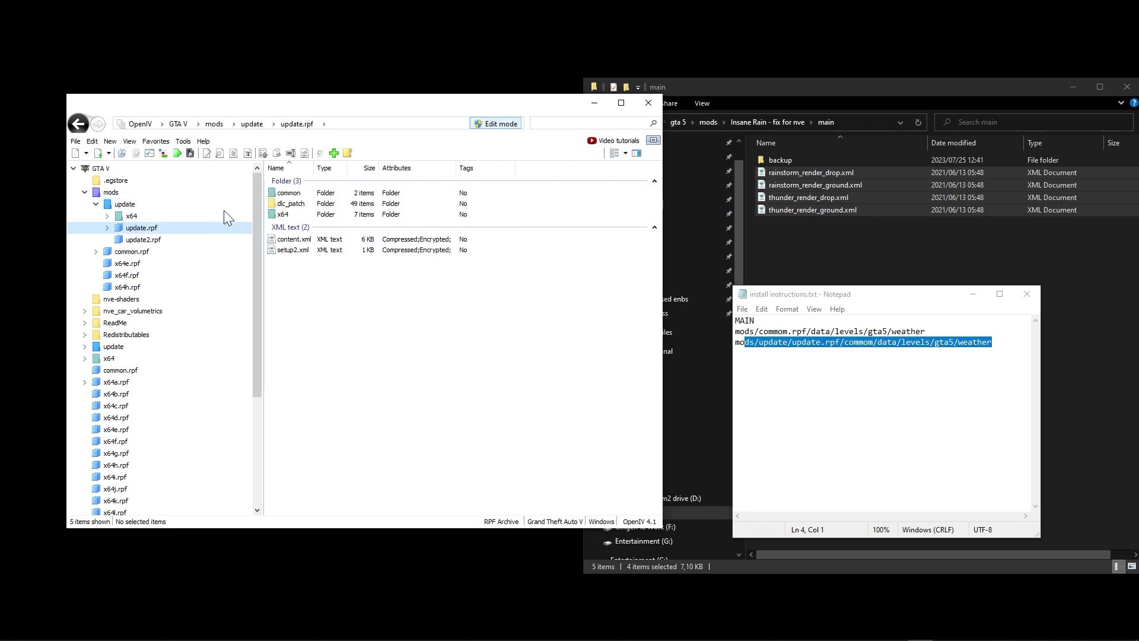
left_click(107, 229)
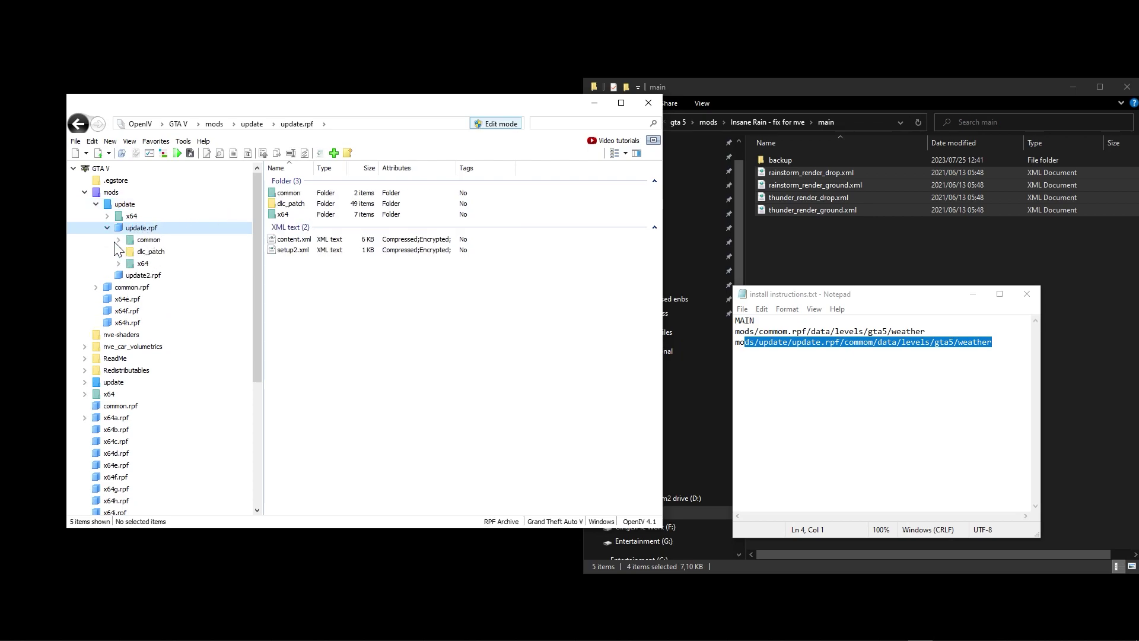
left_click(120, 241)
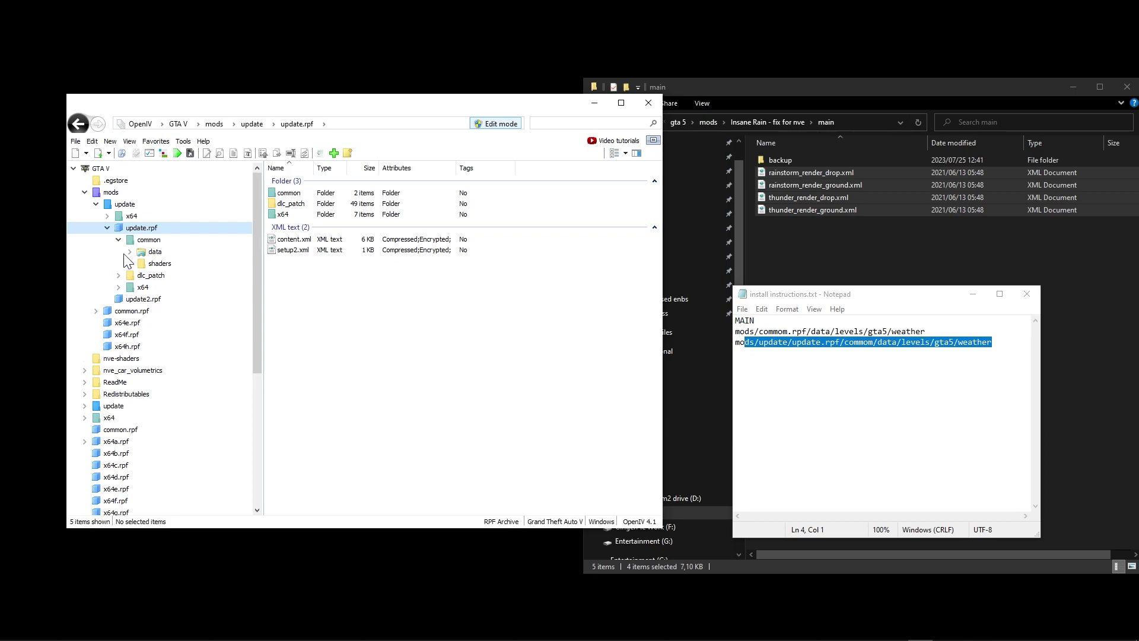
left_click(130, 252)
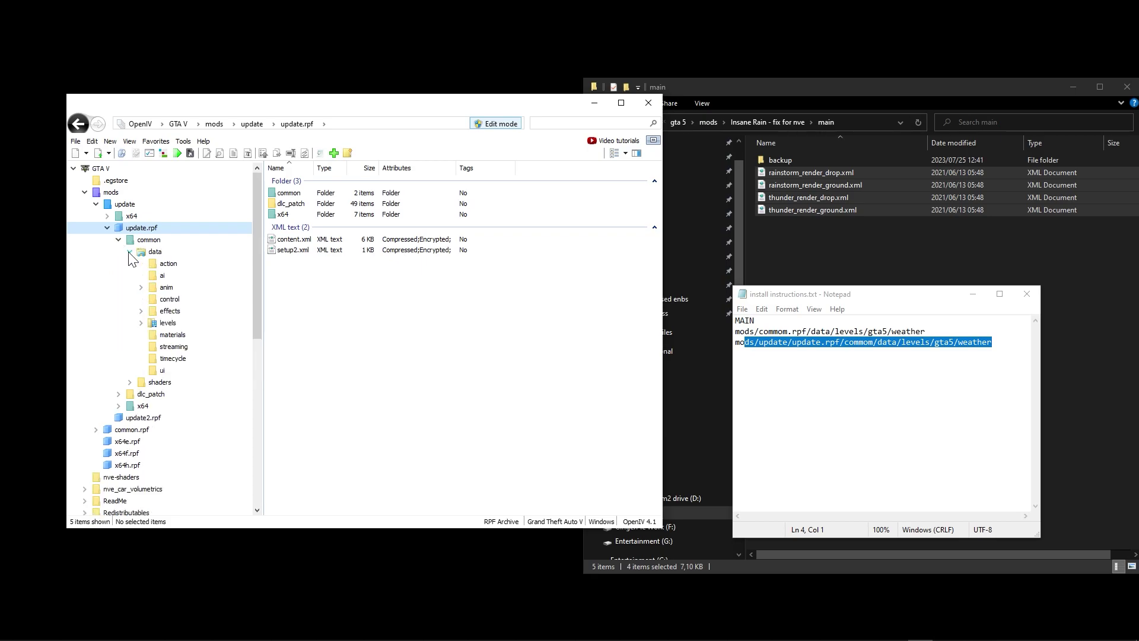
left_click(141, 324)
left_click(152, 335)
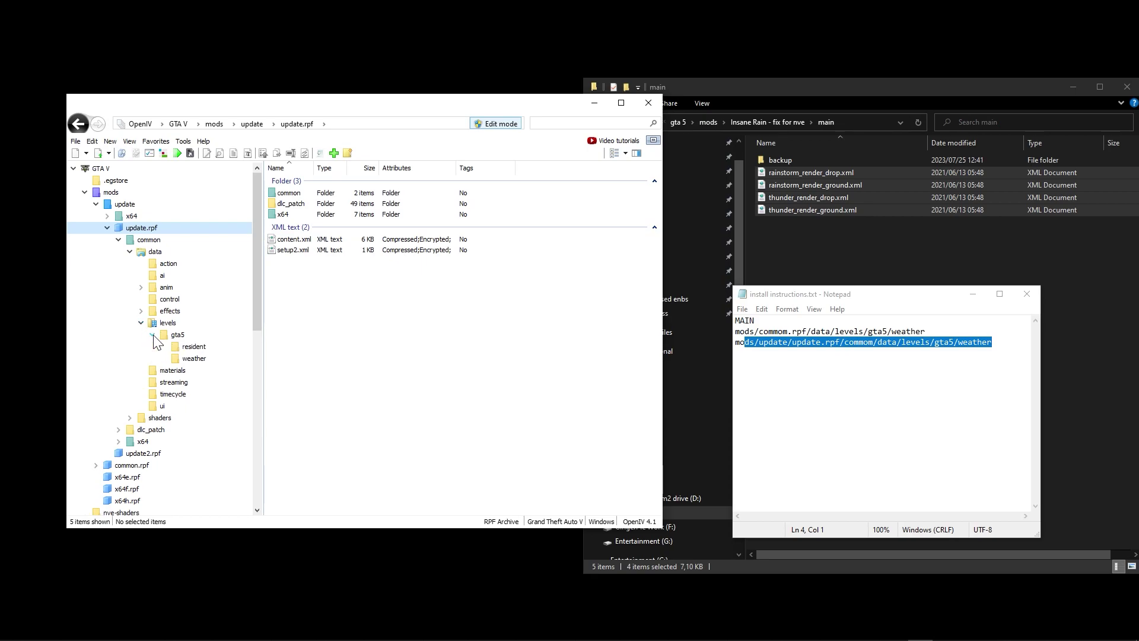
left_click(193, 359)
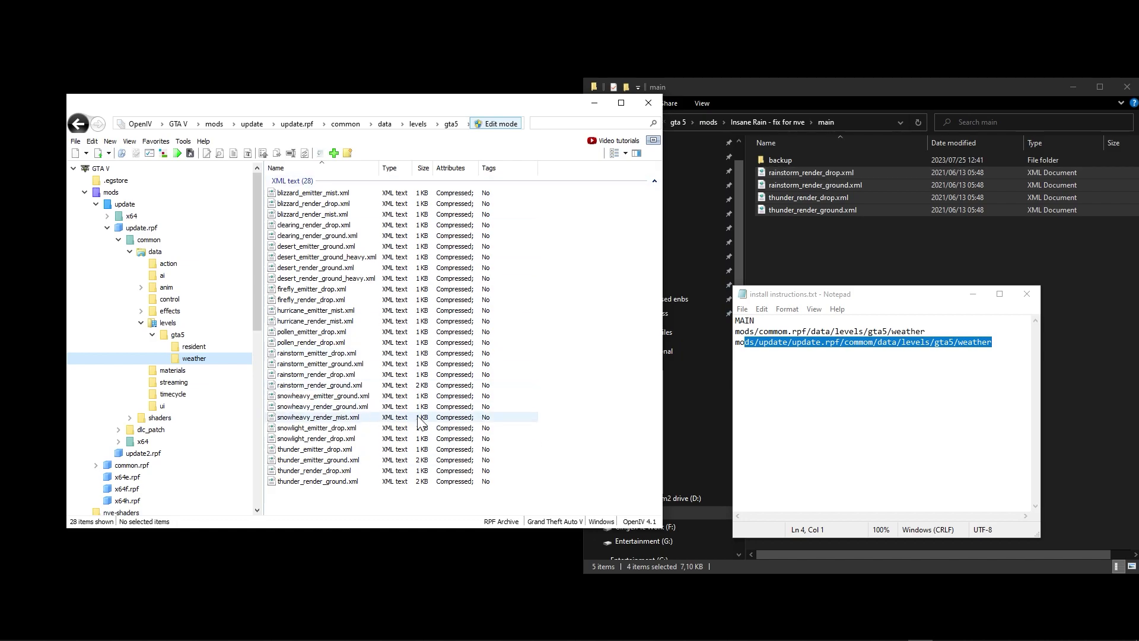
Select rainstorm_render_drop, rainstorm_render_ground, thunder_emitter_drop and thunder_emitter_ground in update.rpf's weather list
left_click_drag(813, 176, 346, 330)
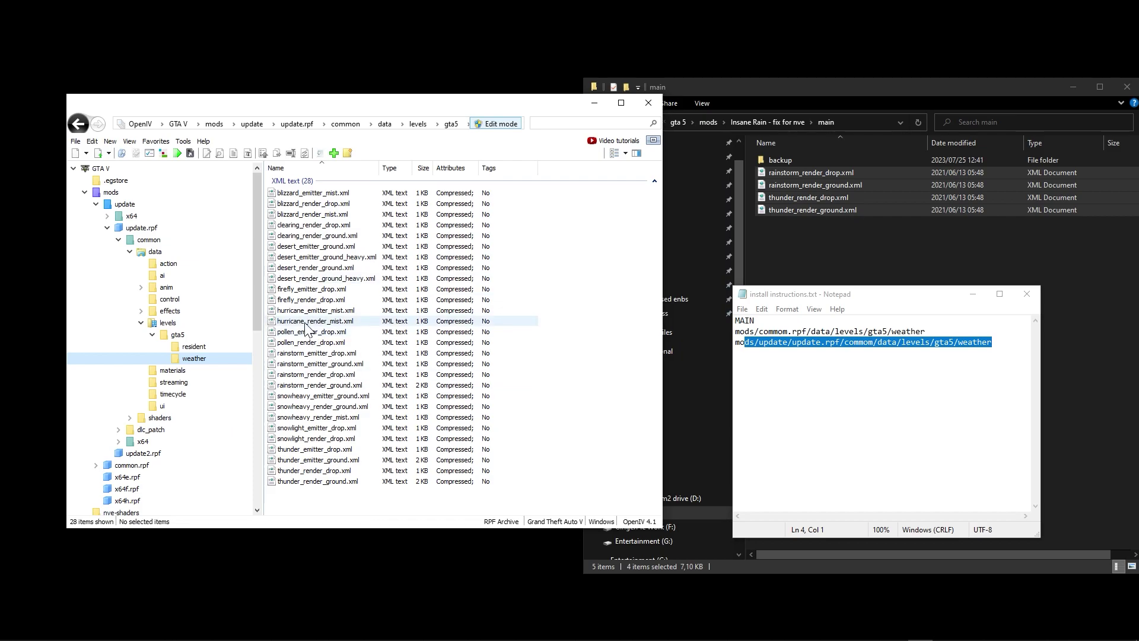
left_click(332, 375)
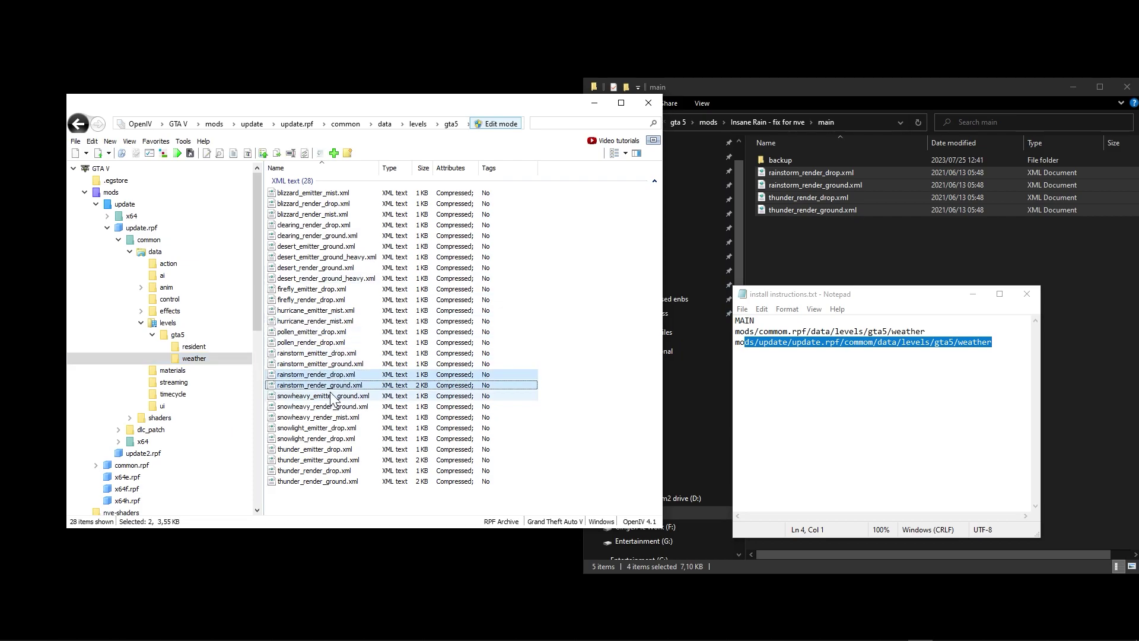
left_click(341, 385, "ctrl")
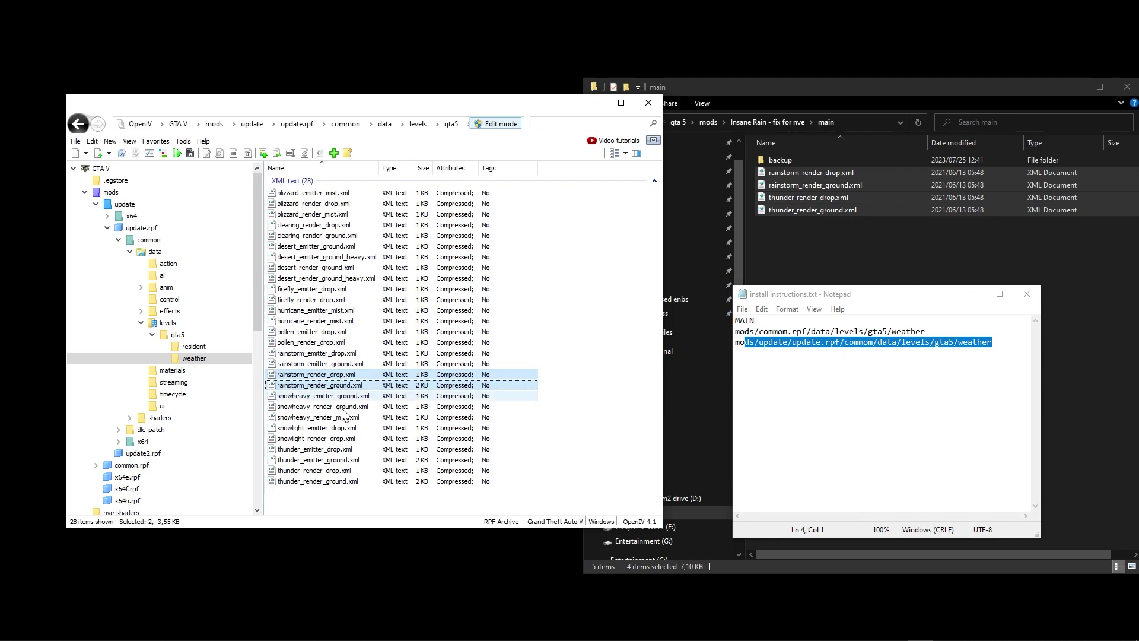
left_click(341, 450, "ctrl")
left_click(341, 461, "ctrl")
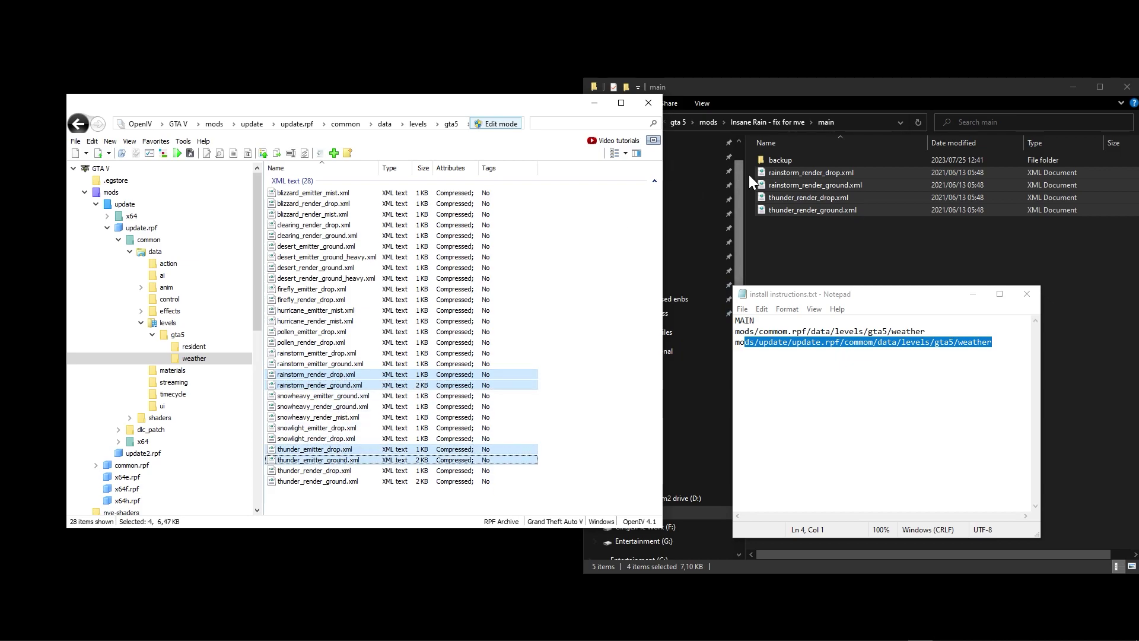
Back the four files up into backup folder 2, return to the fix's main folder, and close OpenIV
double_click(778, 160)
double_click(771, 177)
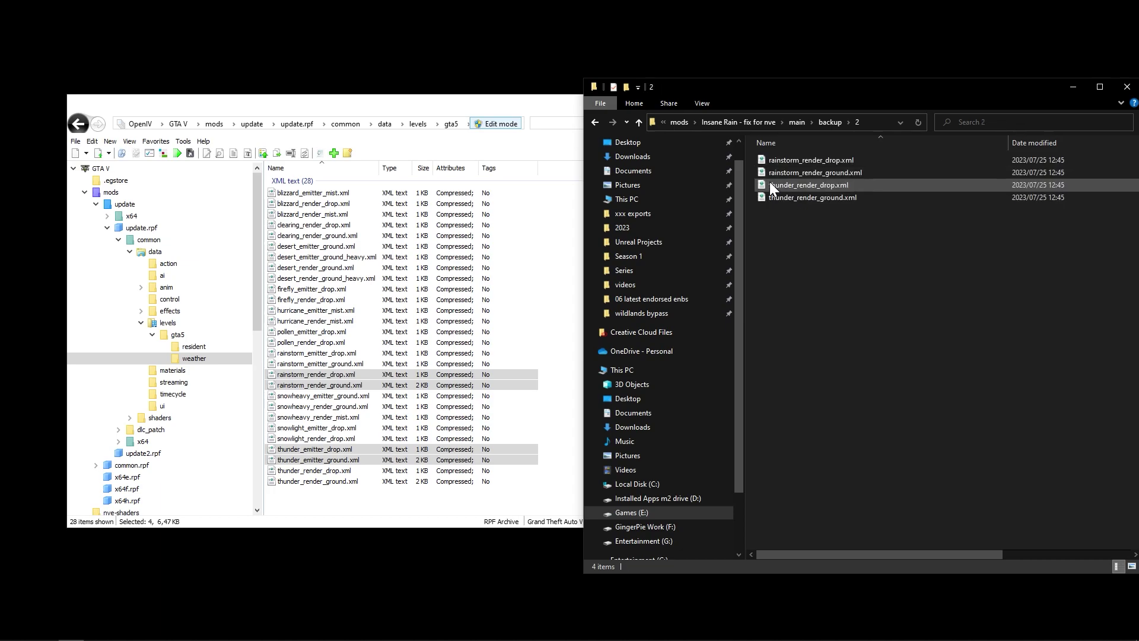
left_click(595, 123)
left_click(595, 123)
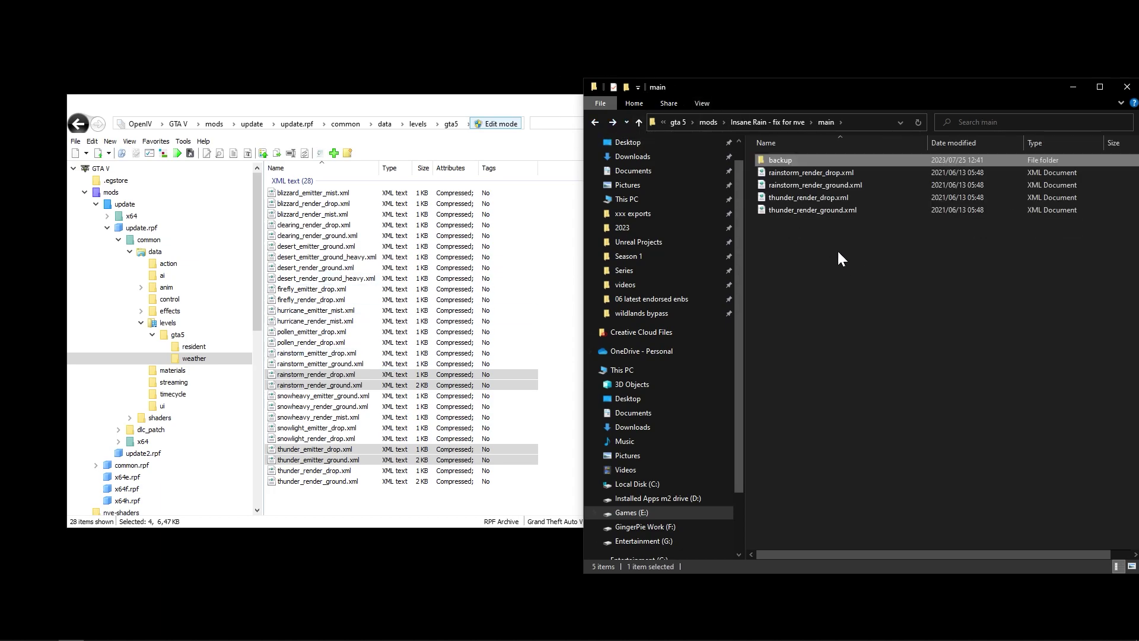
left_click(468, 102)
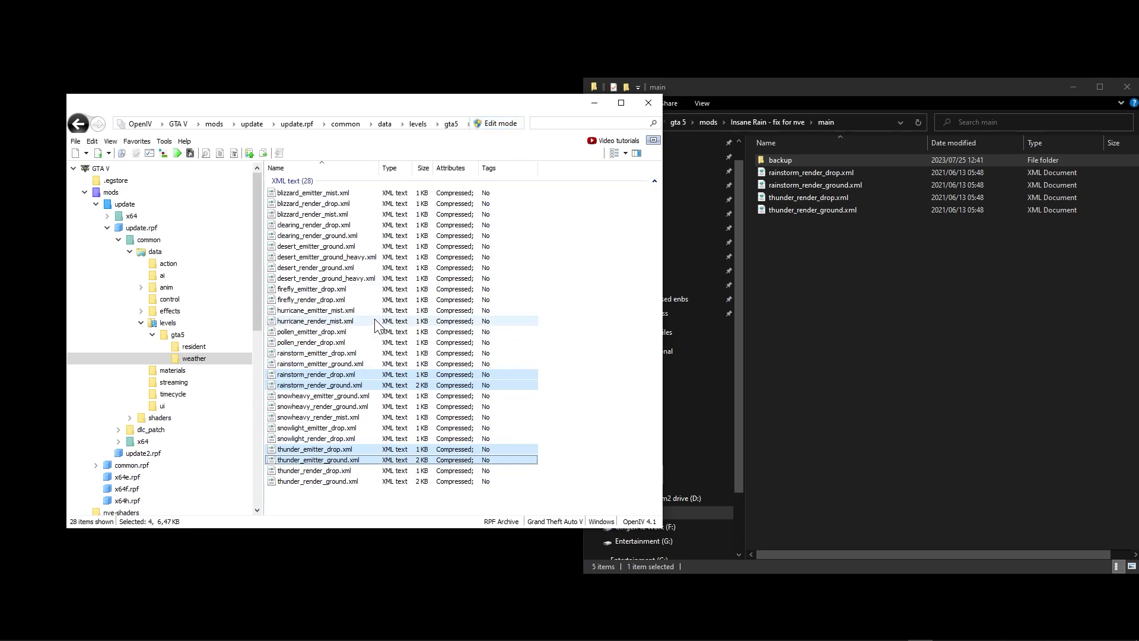
left_click(649, 102)
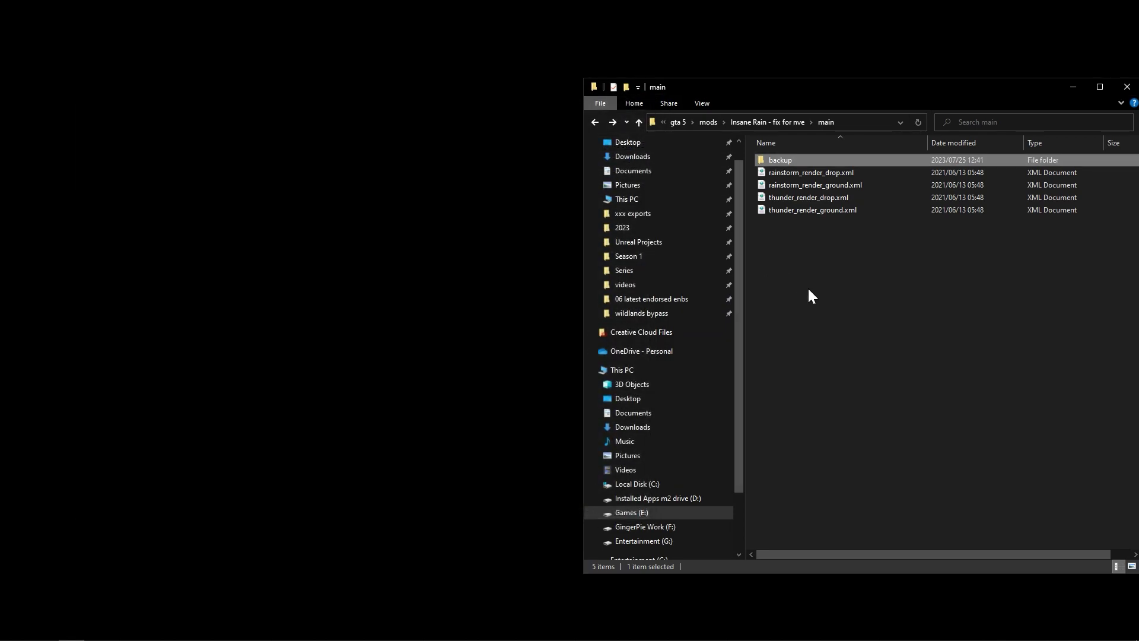
Download Simple Trainer for GTA V 15.0 in Chrome and open 3d1ef1-TrainerV (1).rar
key("alt+Tab")
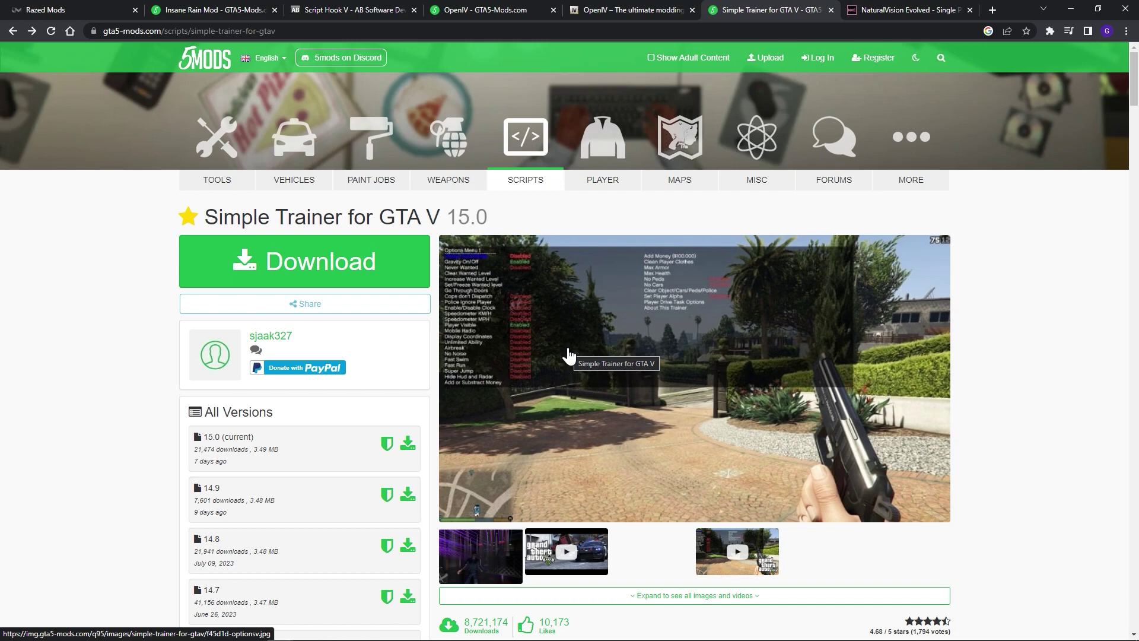
left_click(330, 269)
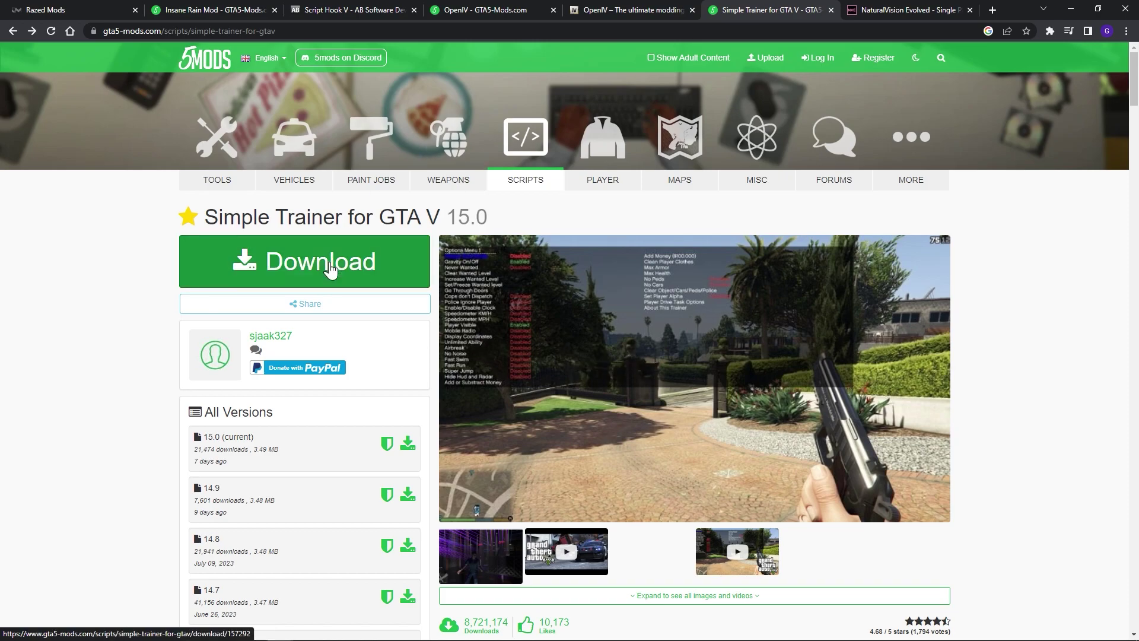
left_click(331, 269)
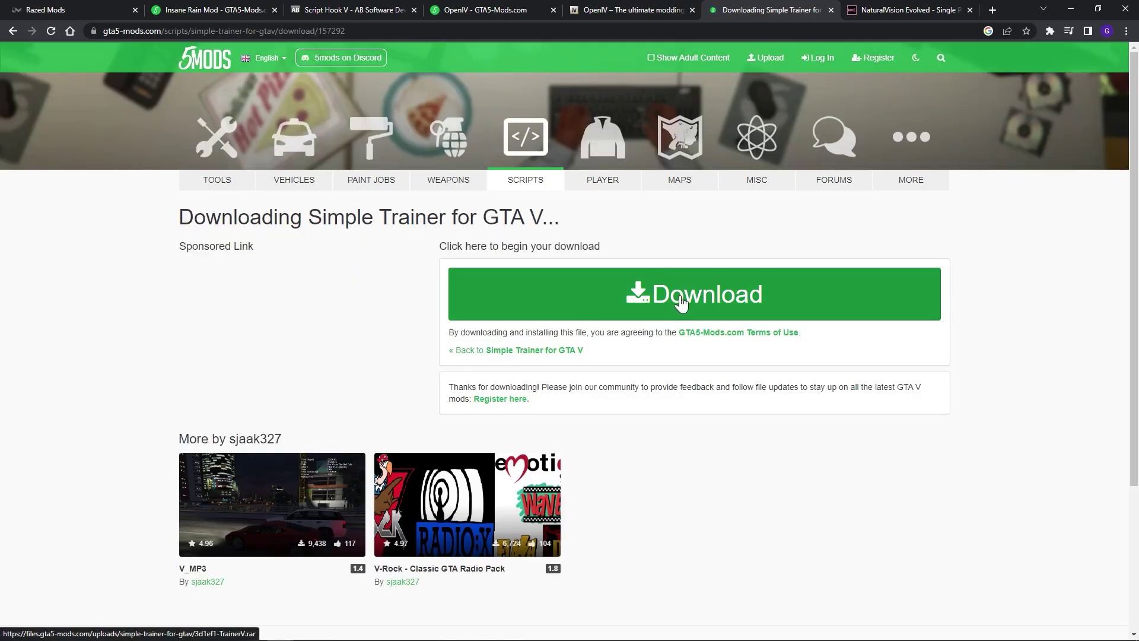
left_click(680, 302)
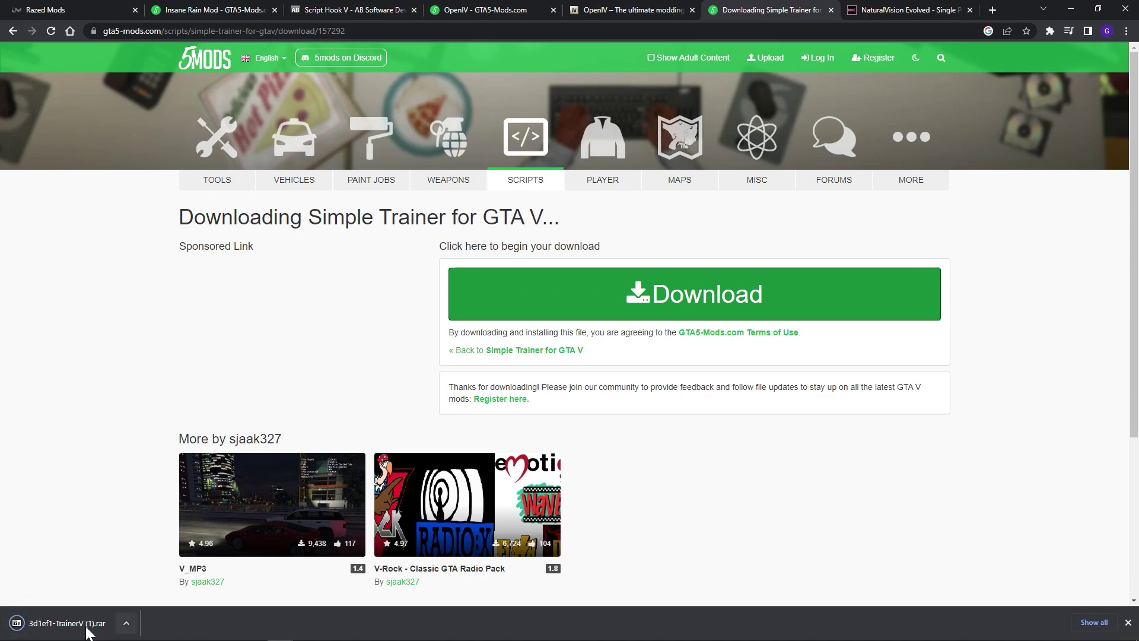
left_click(83, 624)
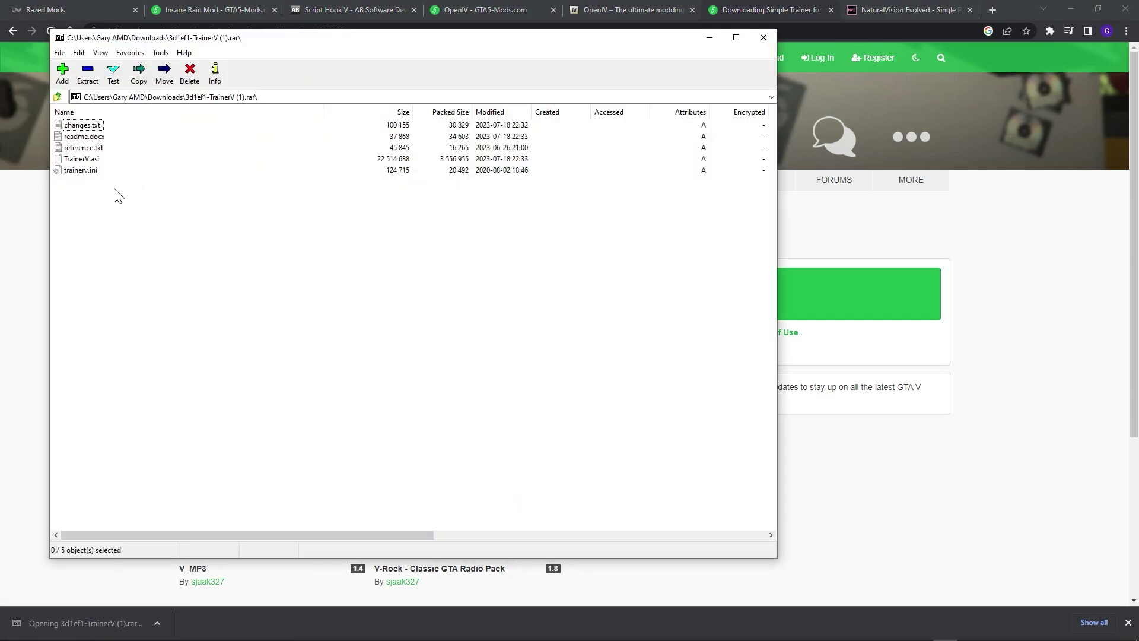
Copy TrainerV.asi and trainerv.ini from the archive into the GTAV folder, replacing the existing copies
left_click_drag(73, 165, 70, 161)
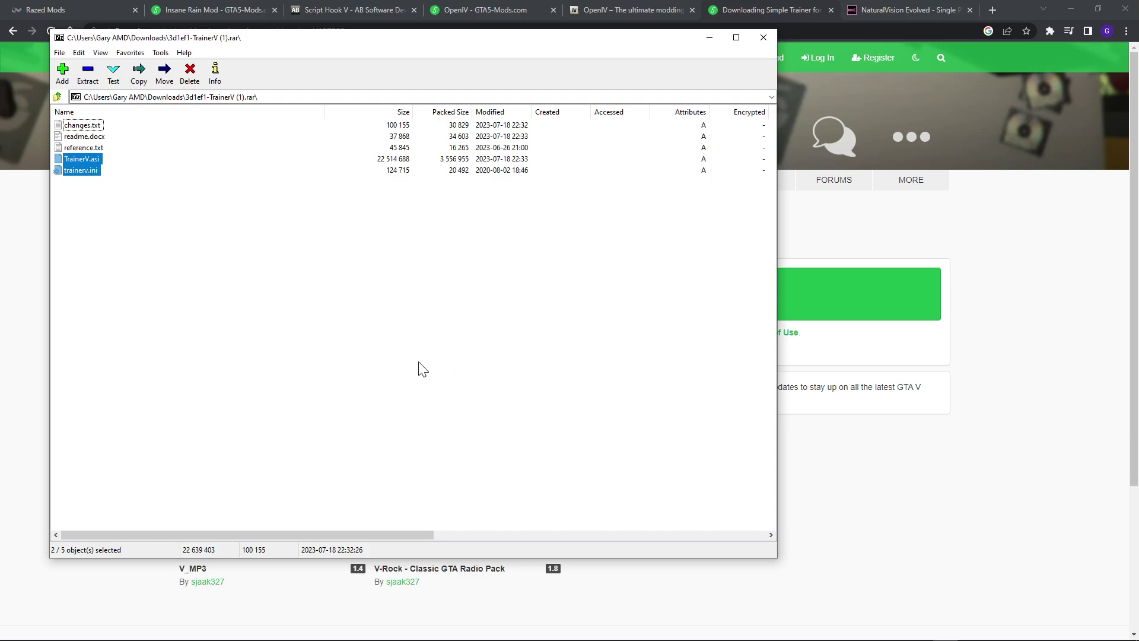
left_click(135, 629)
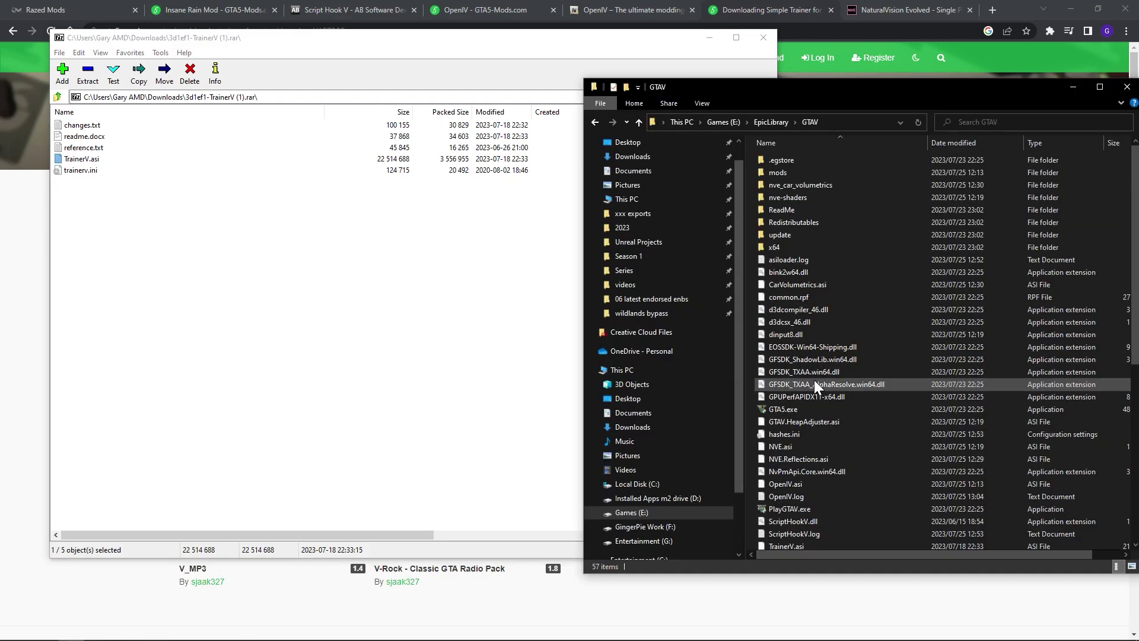
scroll(814, 379, "down", 4)
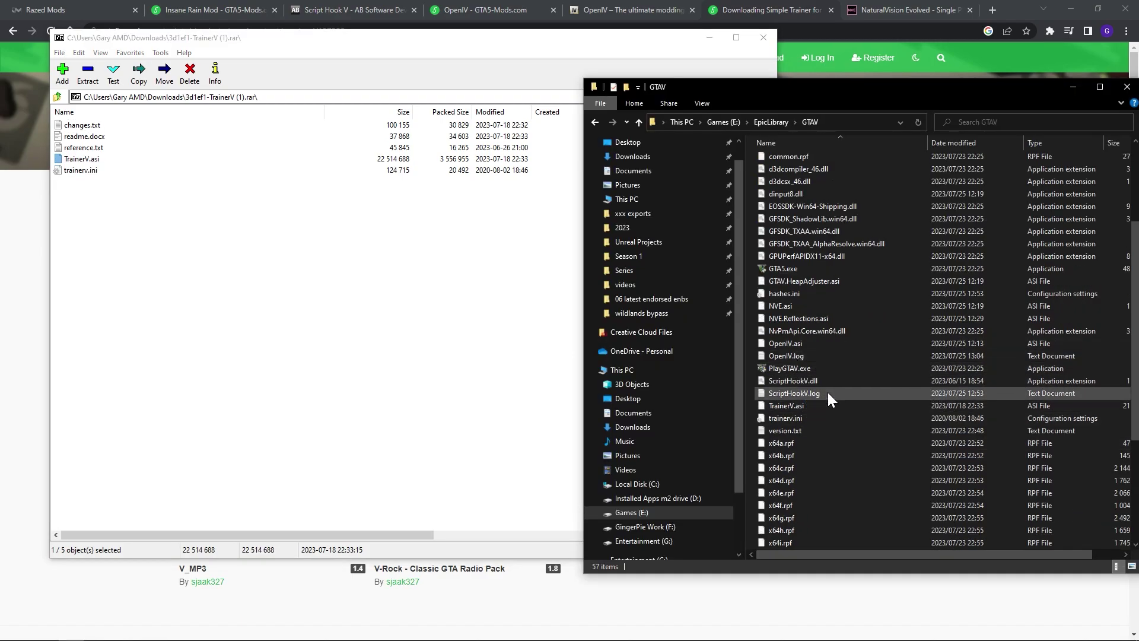
left_click_drag(822, 400, 781, 422)
left_click_drag(279, 224, 825, 496)
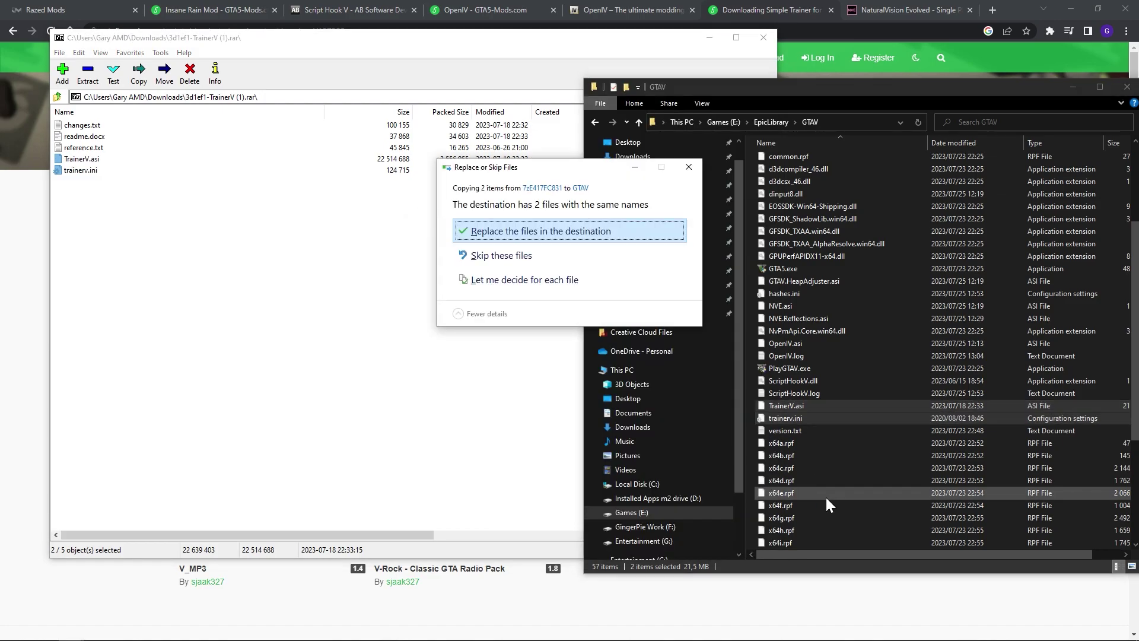
left_click(514, 238)
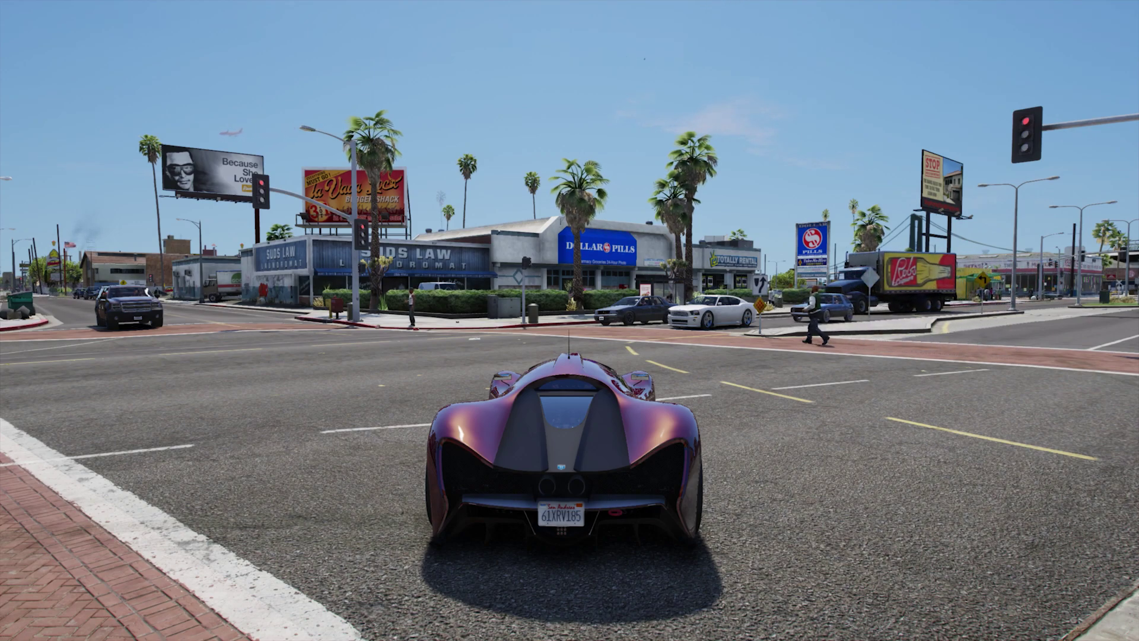
Open Simple Trainer's Weather menu with F3 and switch the weather to Rain
key("F3")
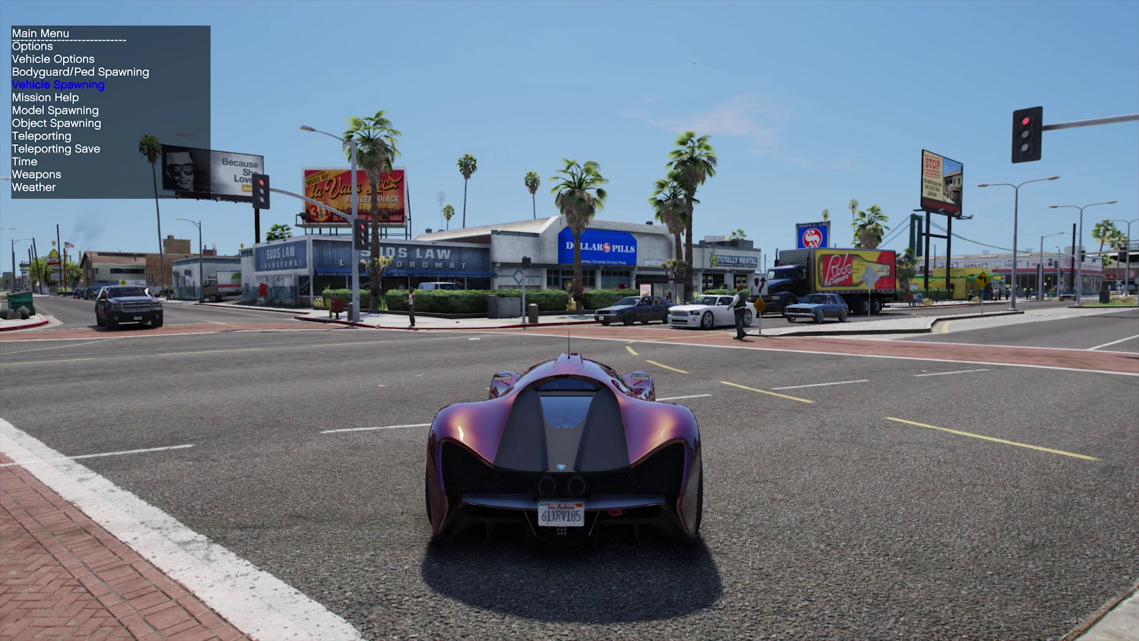
key("F3")
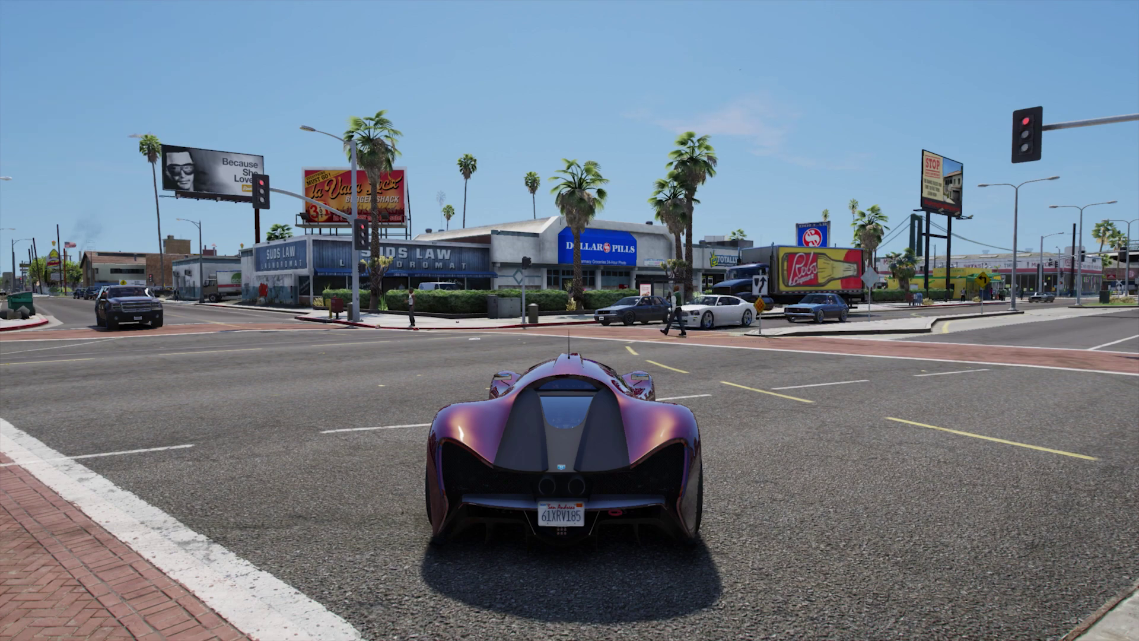
key("F3")
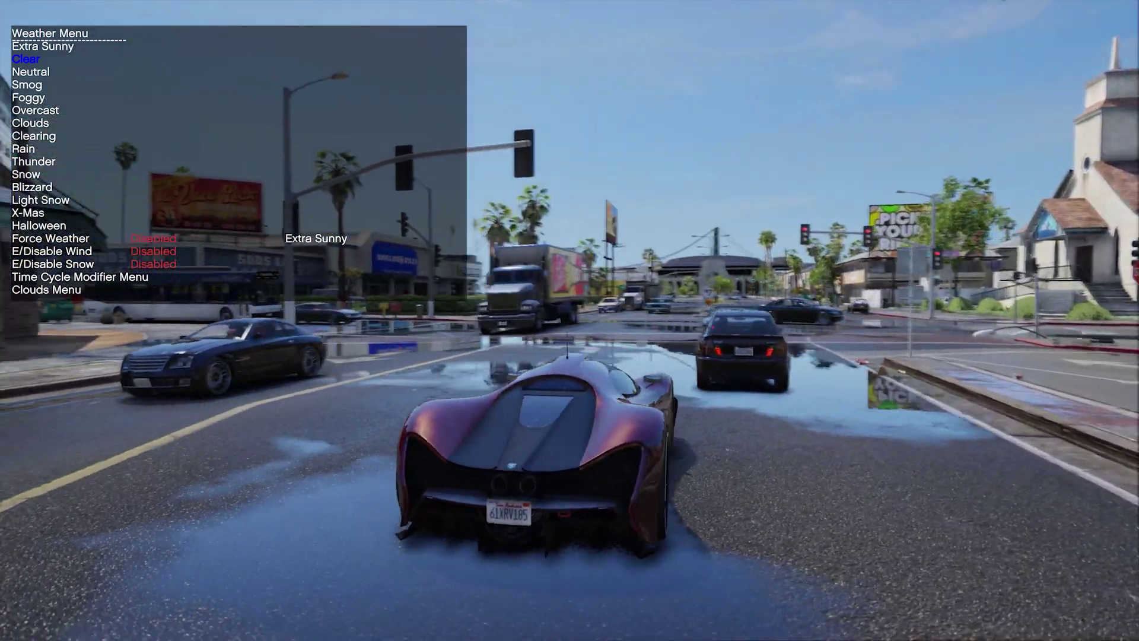
key("Down")
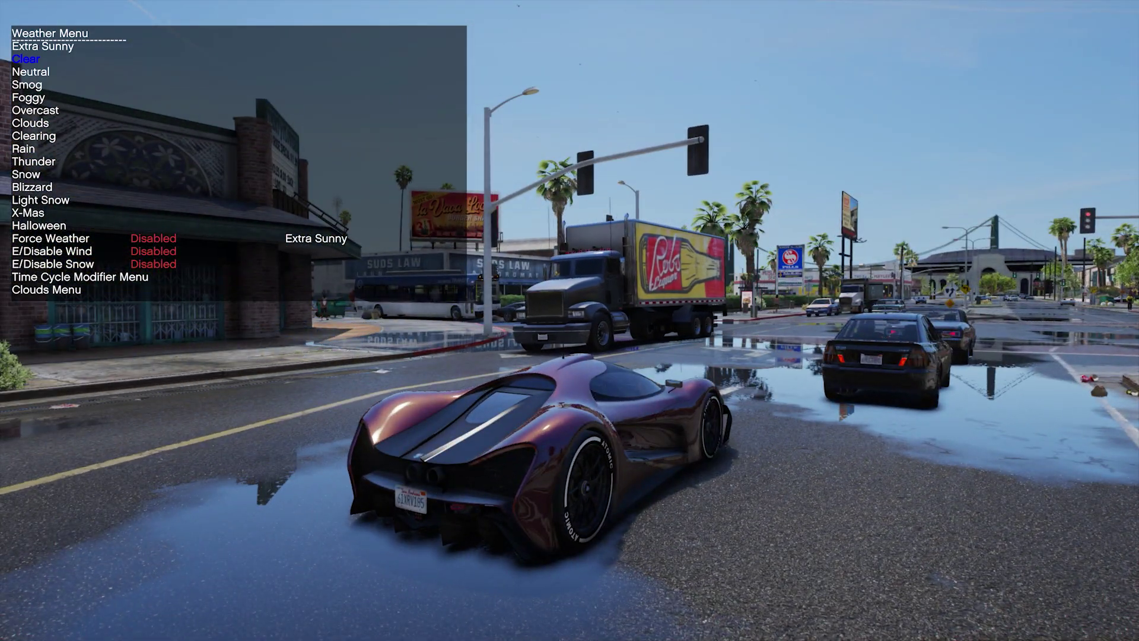
key("Down")
key("Down")
key("Down")
key("Down")
key("Down")
key("Down")
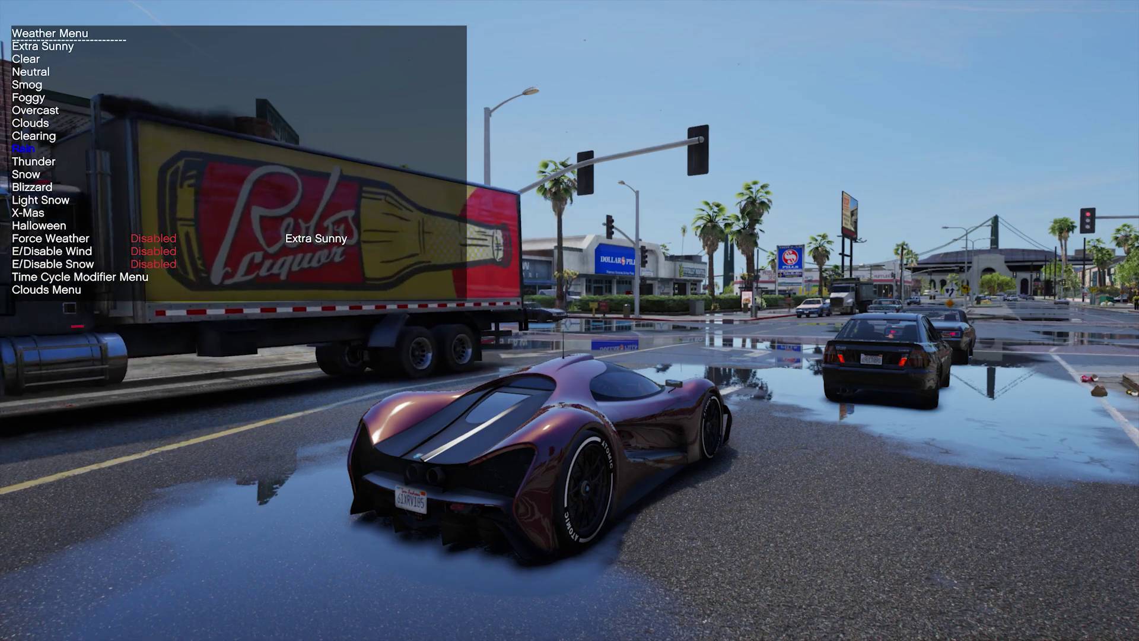
key("Return")
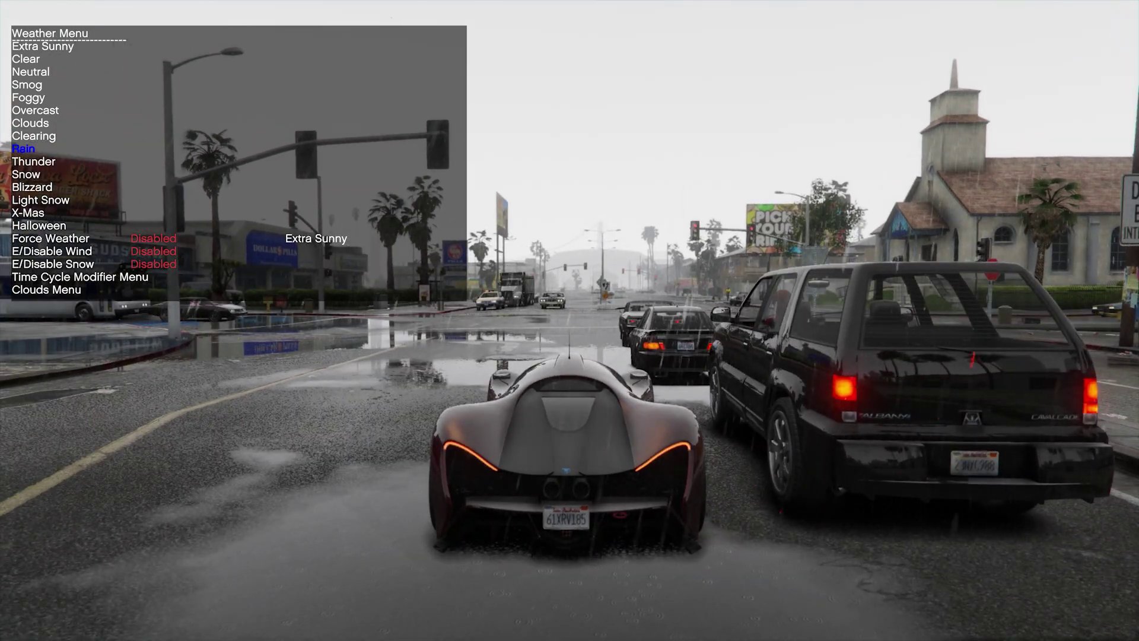
Apply Thunder, then Rain again, then Overcast weather from the trainer's weather list
key("Return")
key("Up")
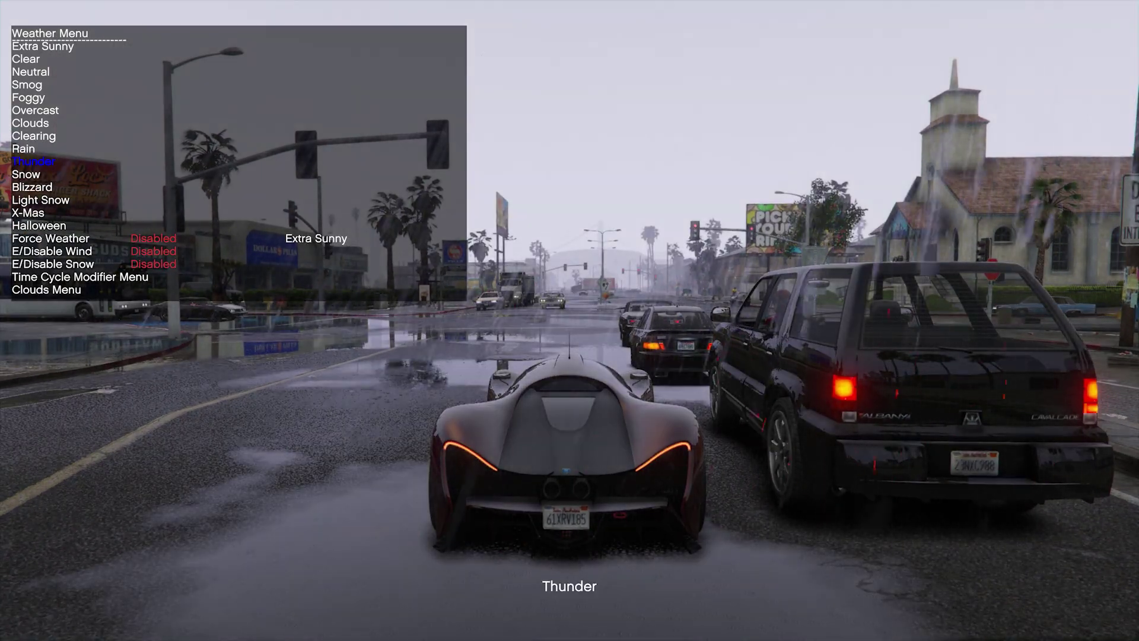
key("Return")
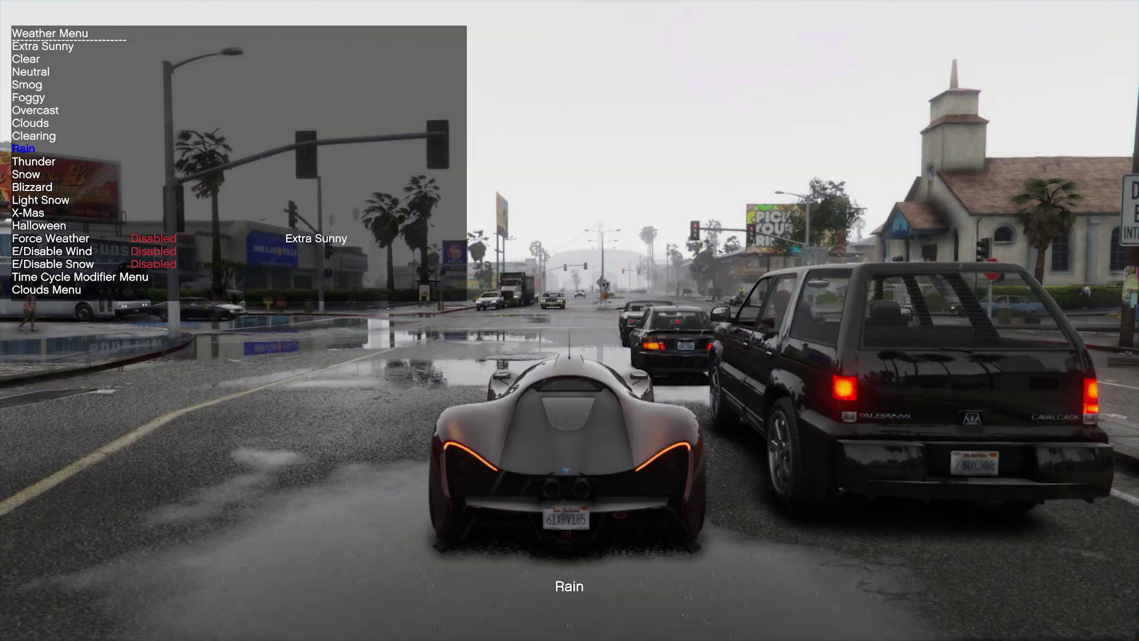
key("Up")
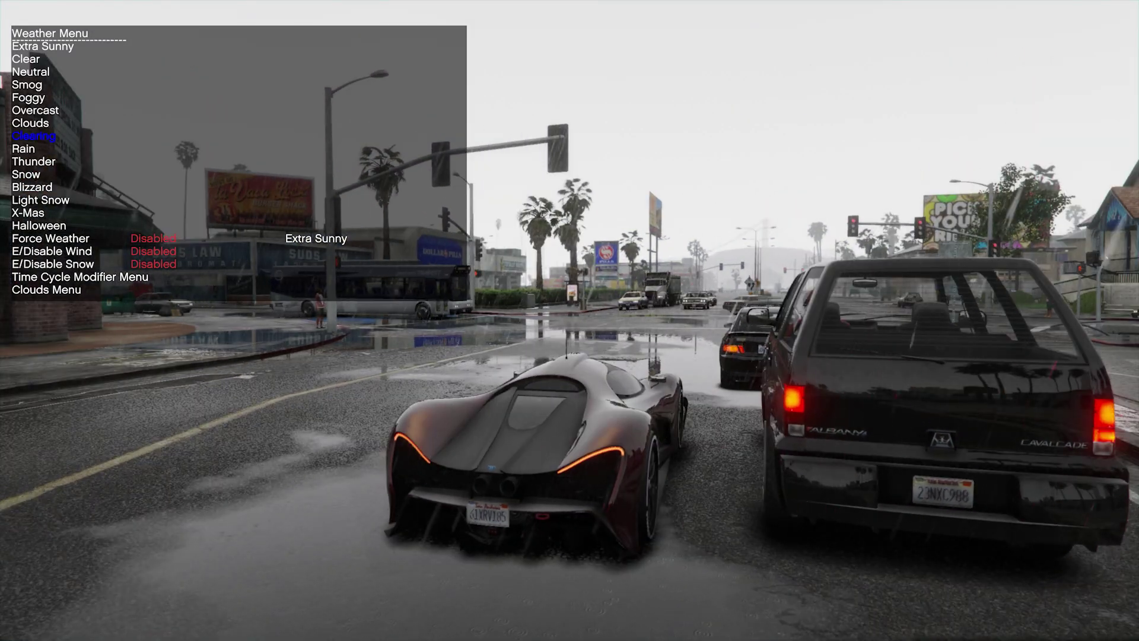
key("Return")
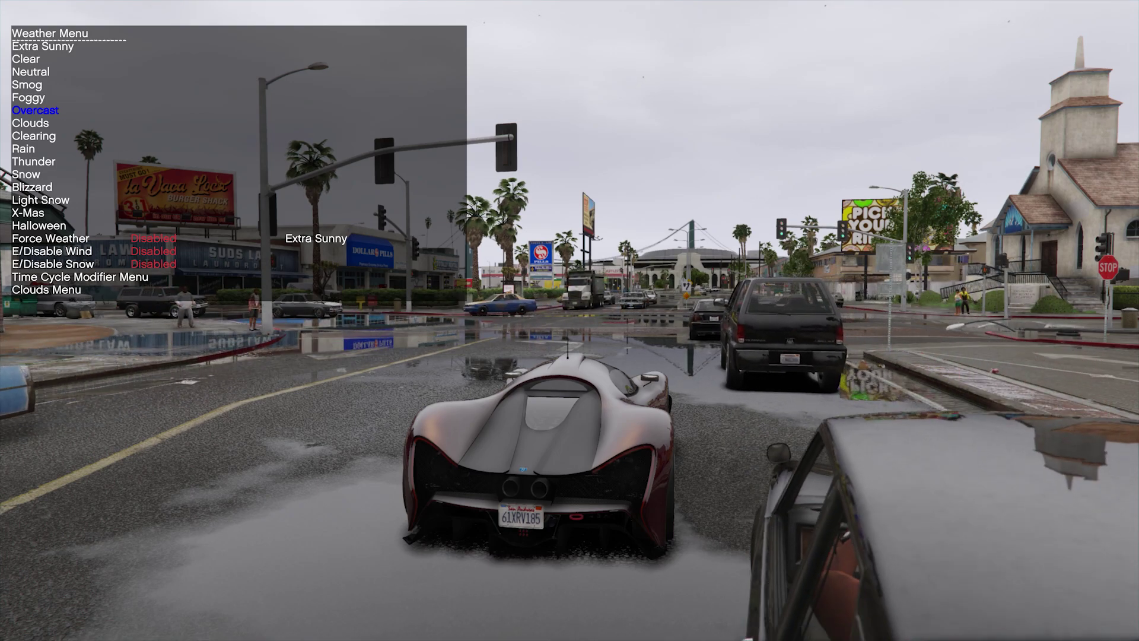
key("Down")
key("Down")
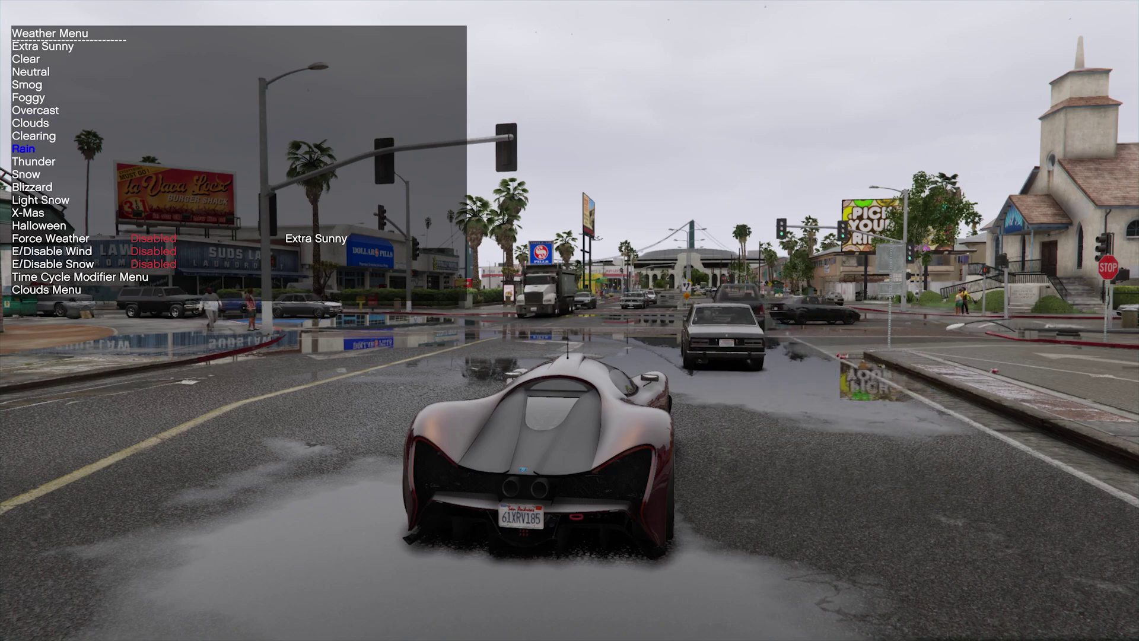